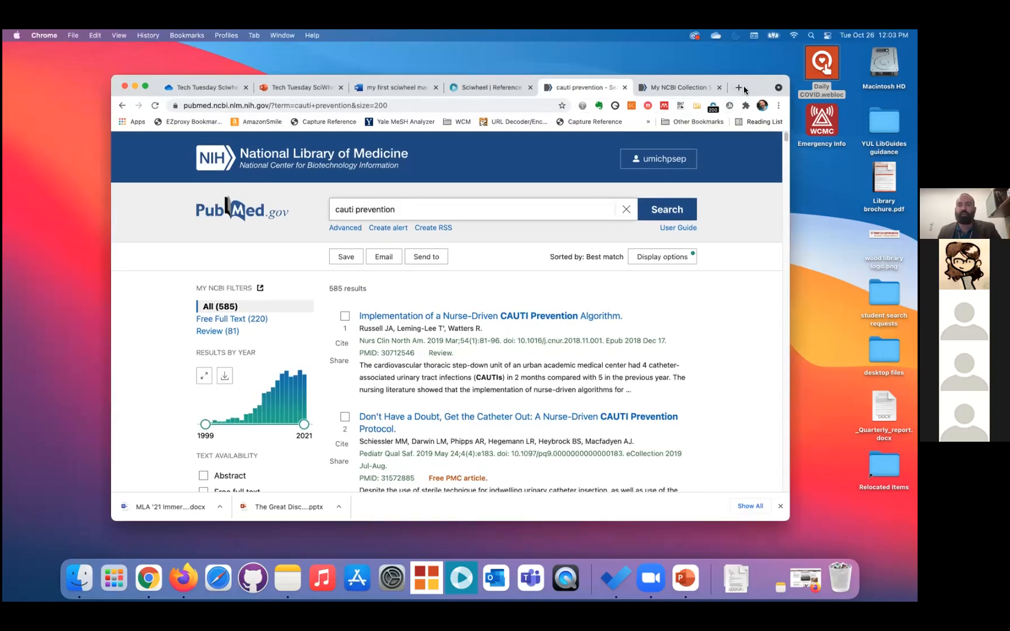
Search Google for "sciwheel weill cornell" in a new browser tab
{"action": "left_click", "coordinate": [738, 88]}
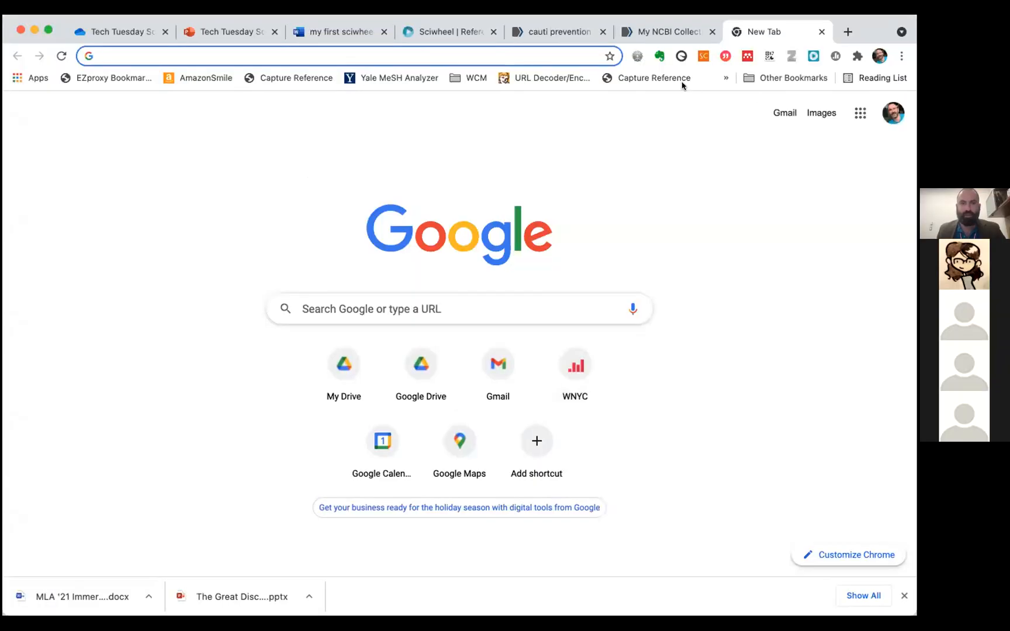
{"action": "left_click", "coordinate": [350, 59]}
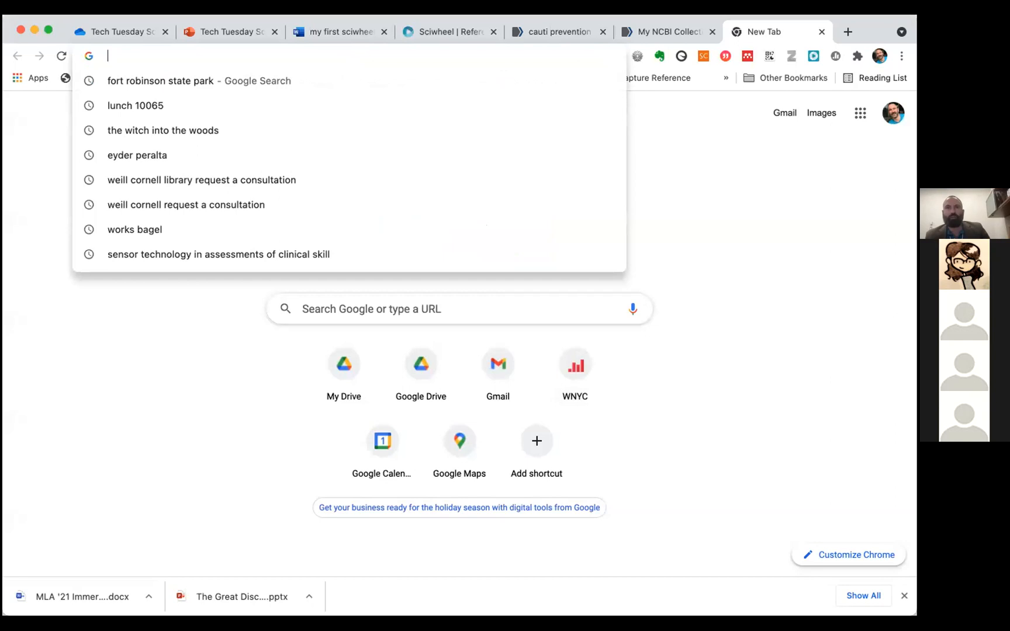
{"action": "type", "text": "sciwheel "}
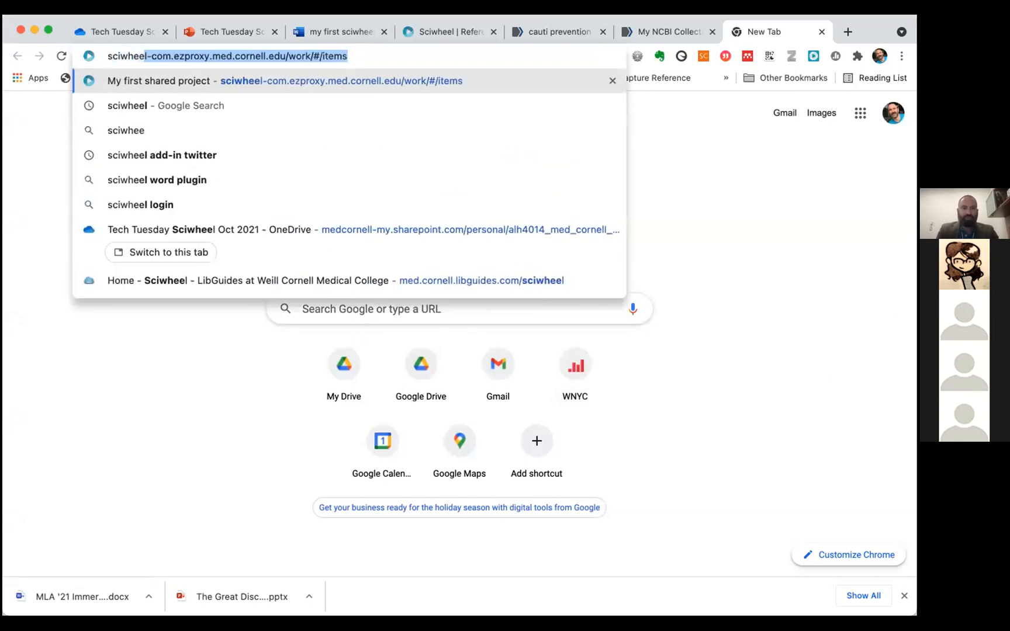
{"action": "type", "text": "weil"}
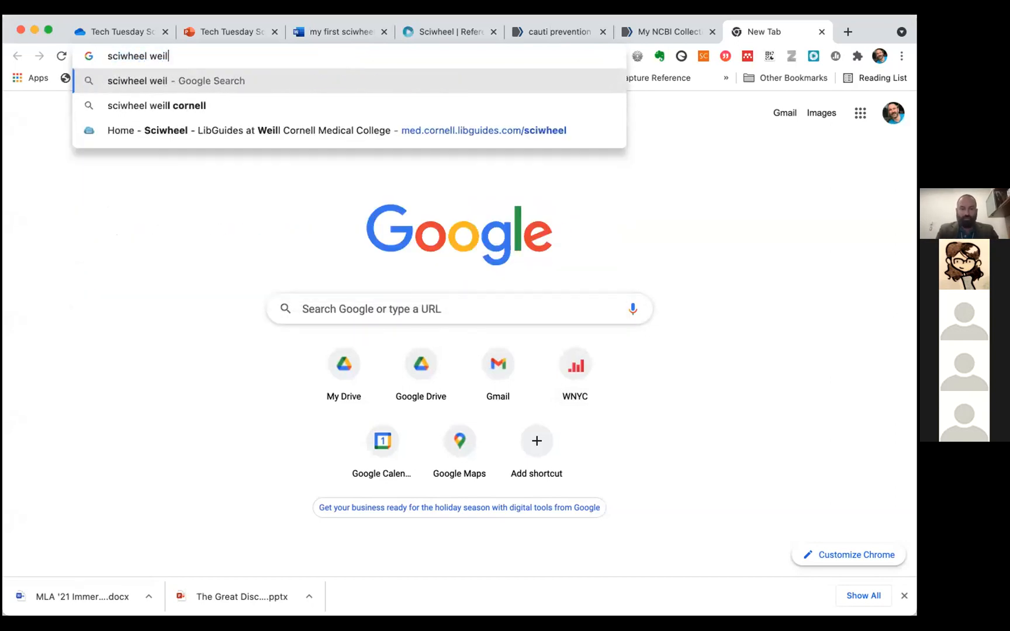
{"action": "type", "text": "l cornell"}
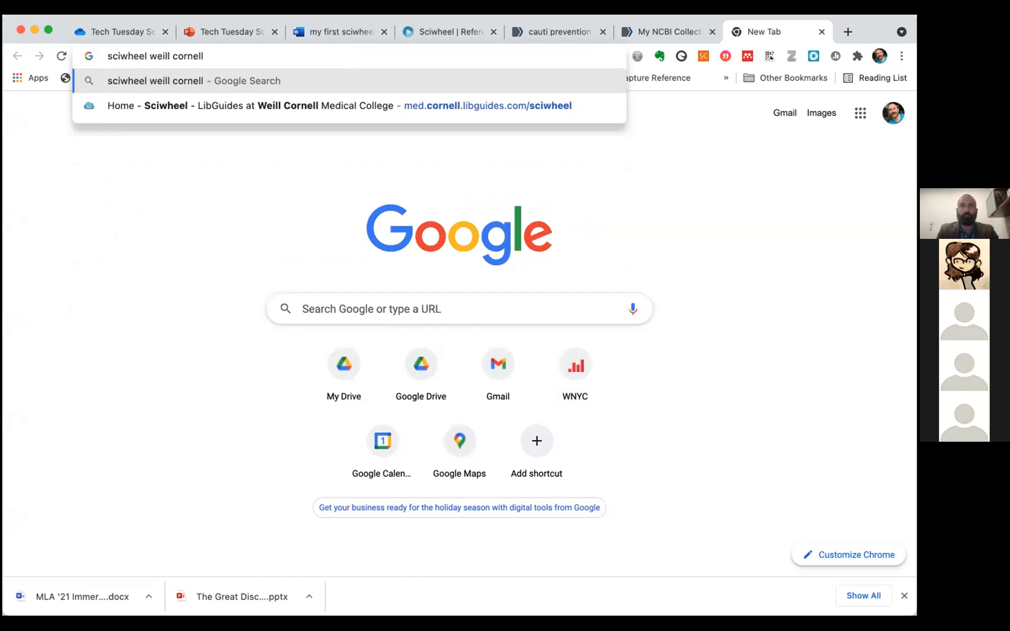
{"action": "key", "text": "Return"}
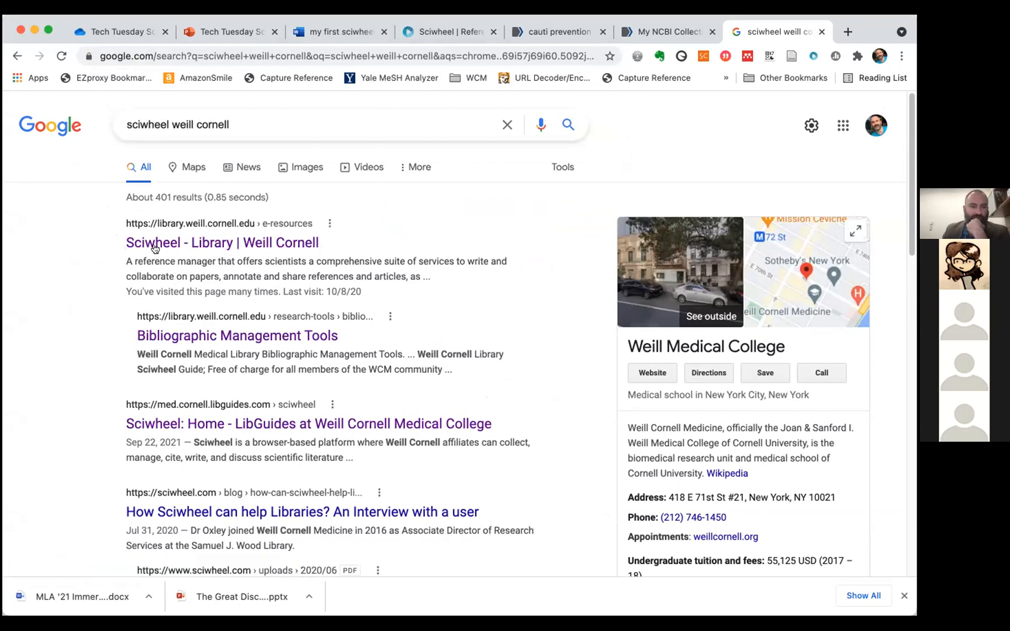
Open the Weill Cornell library's Sciwheel result and follow its e-resource link to the Sciwheel site
{"action": "left_click", "coordinate": [155, 248]}
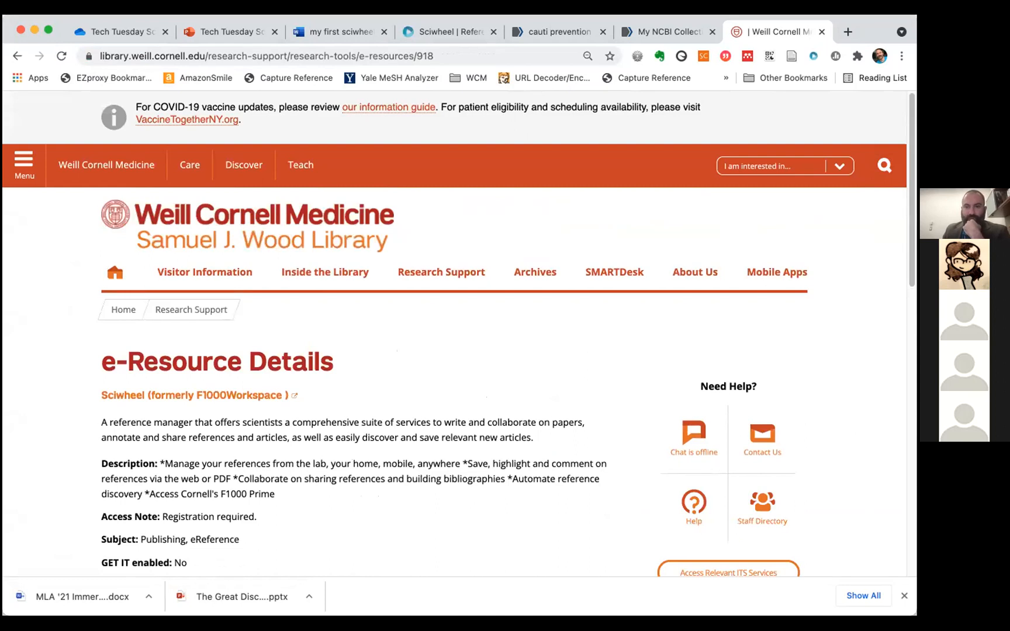
{"action": "scroll", "coordinate": [899, 230], "scroll_direction": "down", "scroll_amount": 3}
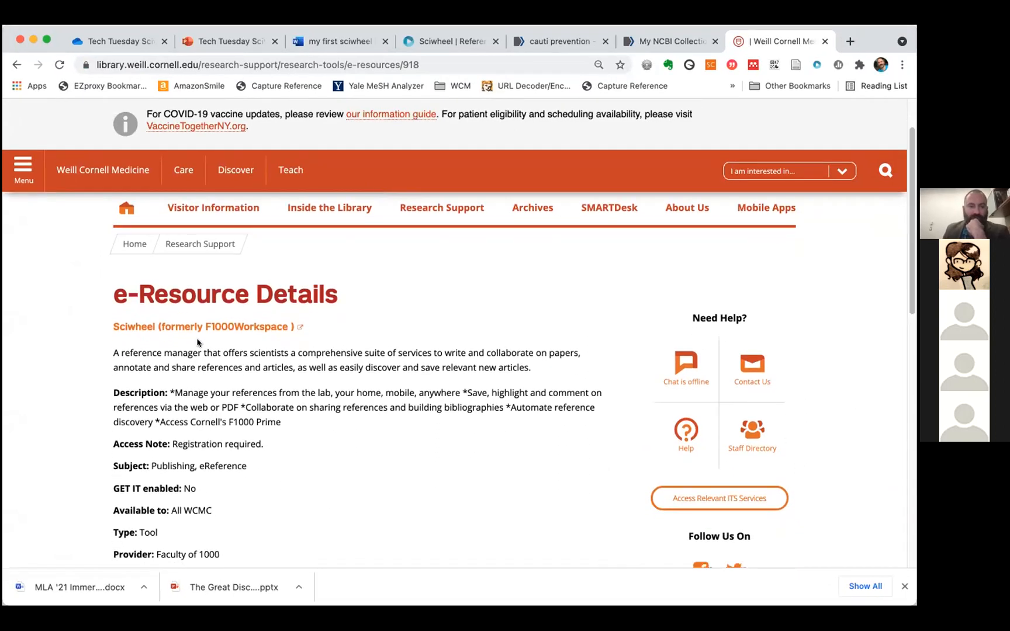
{"action": "left_click", "coordinate": [182, 329]}
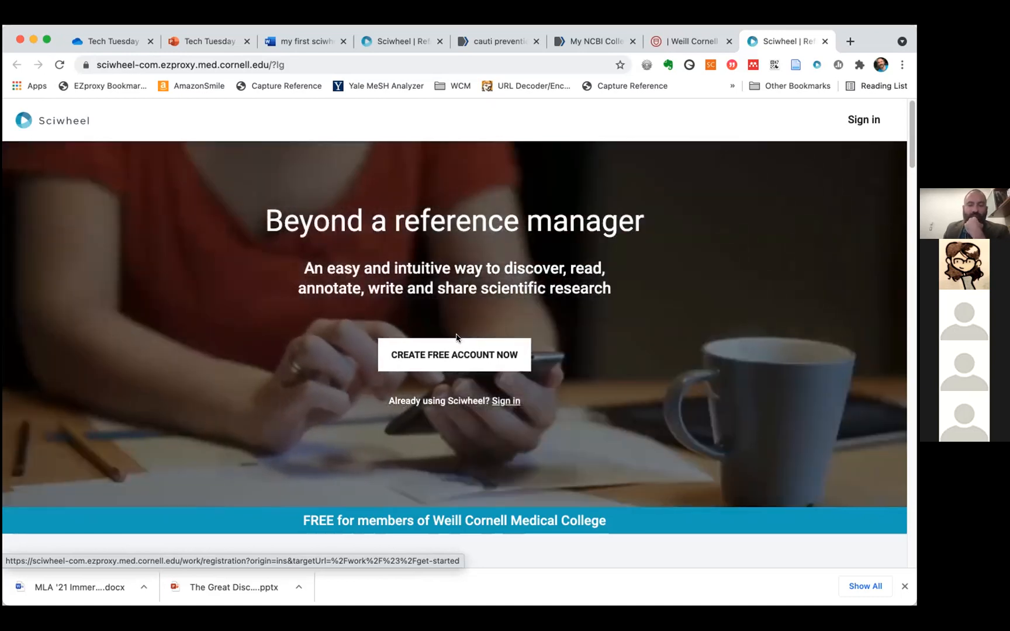
View the free account registration form, and return to the Sciwheel home page
{"action": "left_click", "coordinate": [430, 362]}
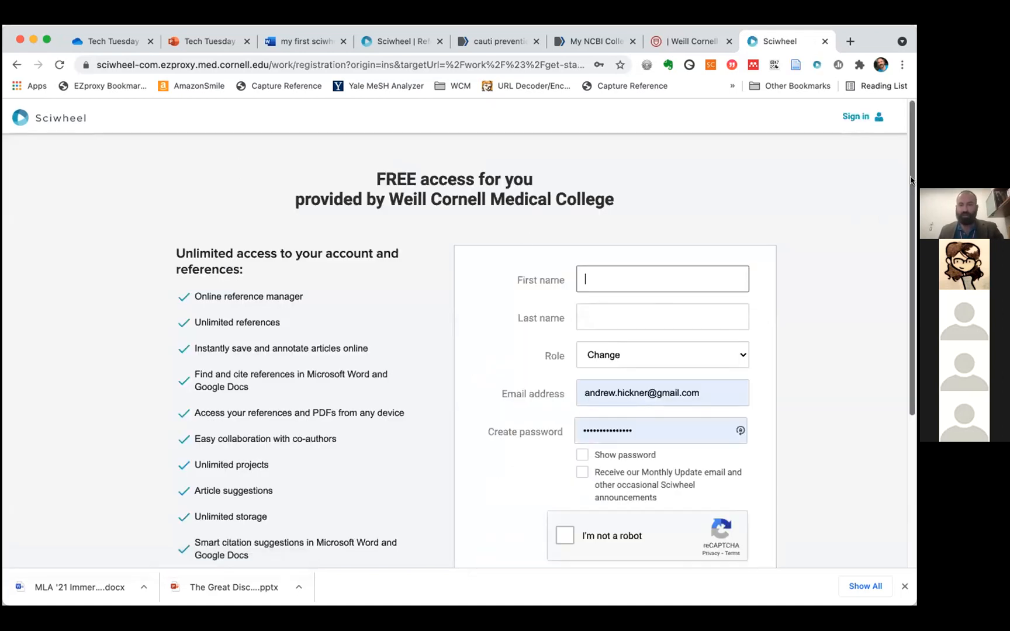
{"action": "scroll", "coordinate": [910, 181], "scroll_direction": "down", "scroll_amount": 3}
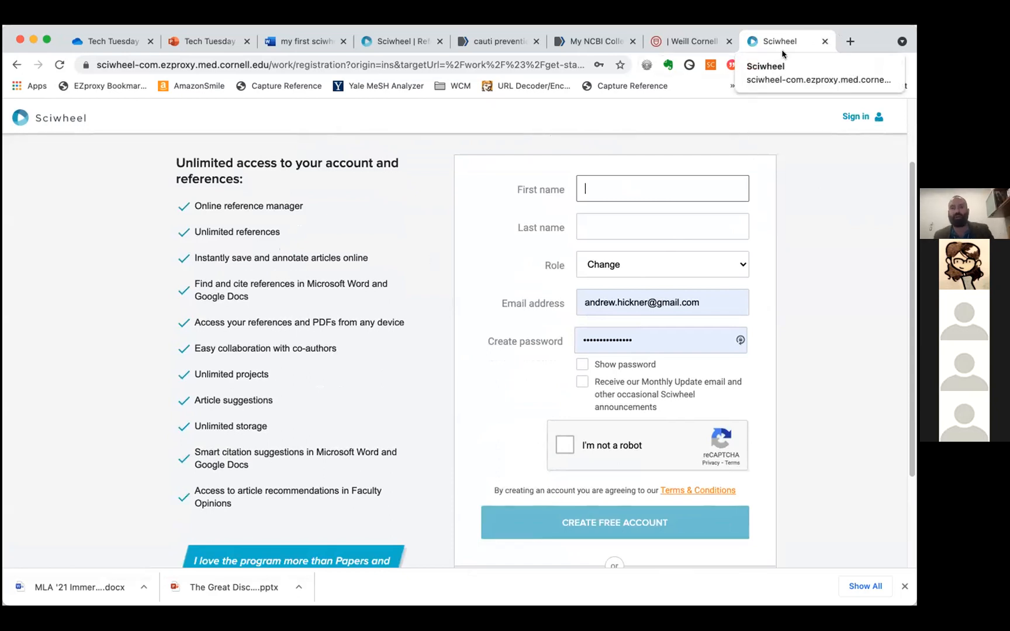
{"action": "left_click", "coordinate": [17, 64]}
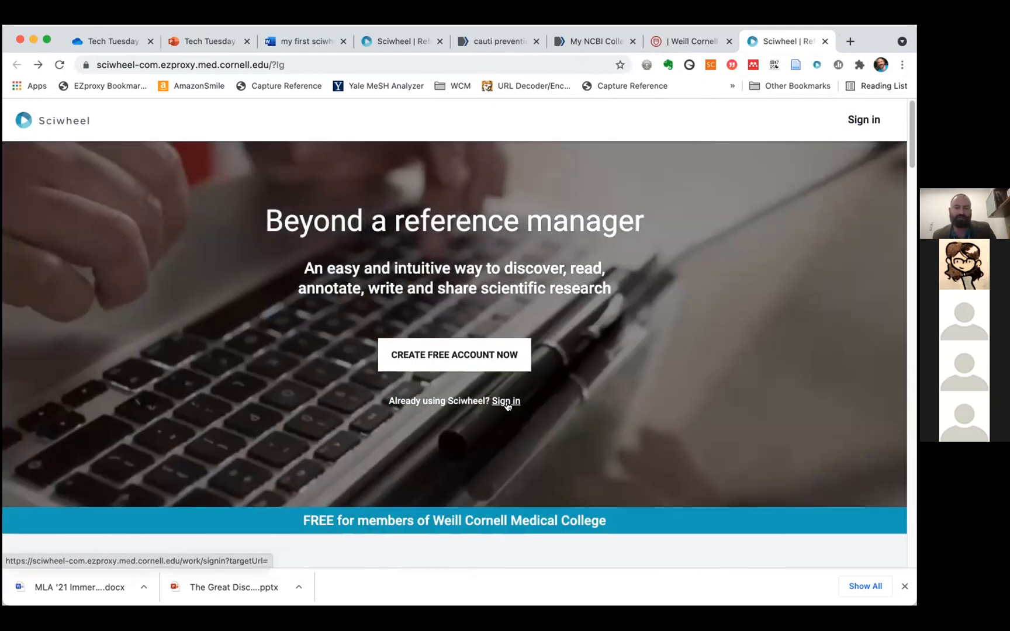
Sign in to the existing Sciwheel account with the prefilled e-mail address and password
{"action": "left_click", "coordinate": [506, 401]}
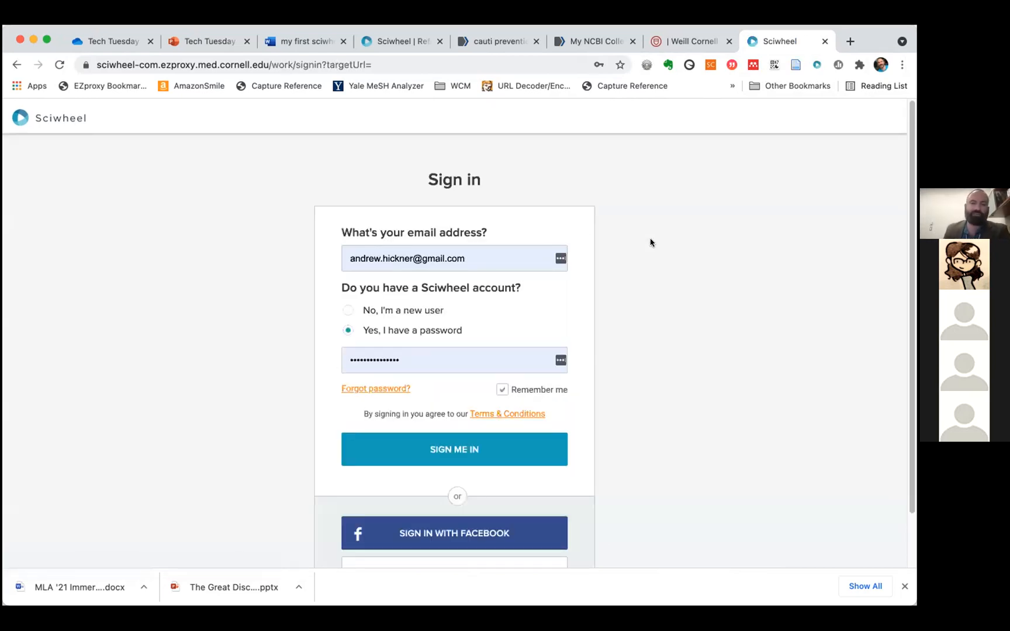
{"action": "scroll", "coordinate": [642, 231], "scroll_direction": "down", "scroll_amount": 2}
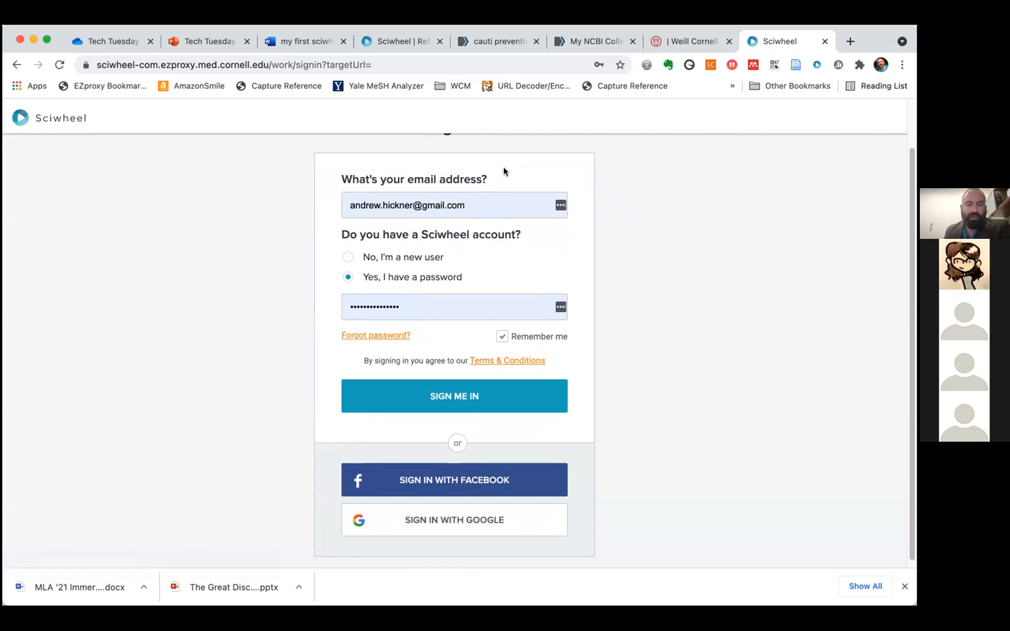
{"action": "left_click", "coordinate": [461, 401]}
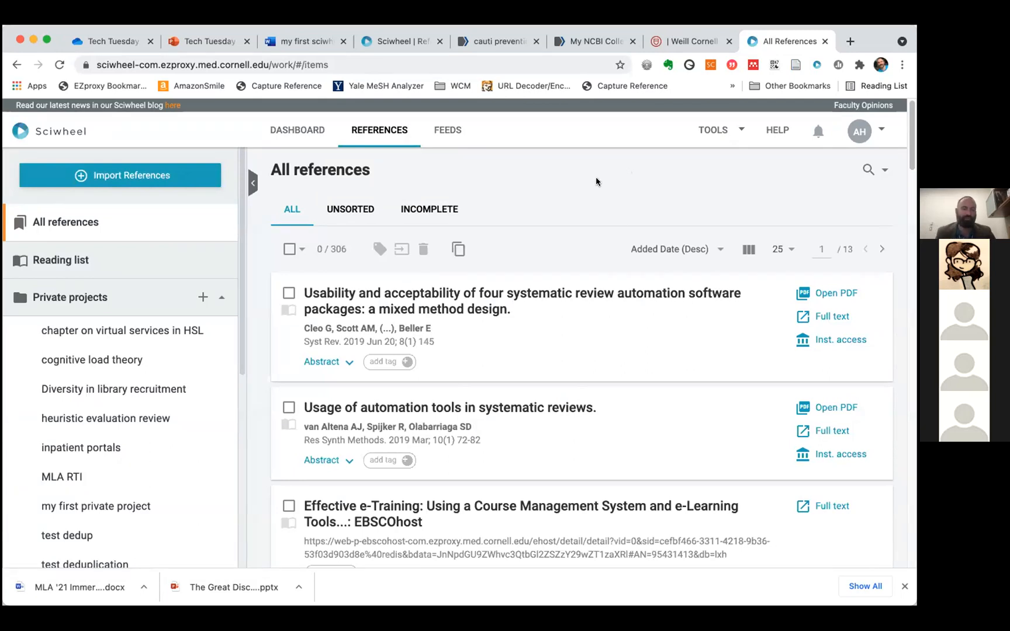
Examine the total number of references and the lists of private and shared projects in the Sciwheel library
{"action": "double_click", "coordinate": [339, 248]}
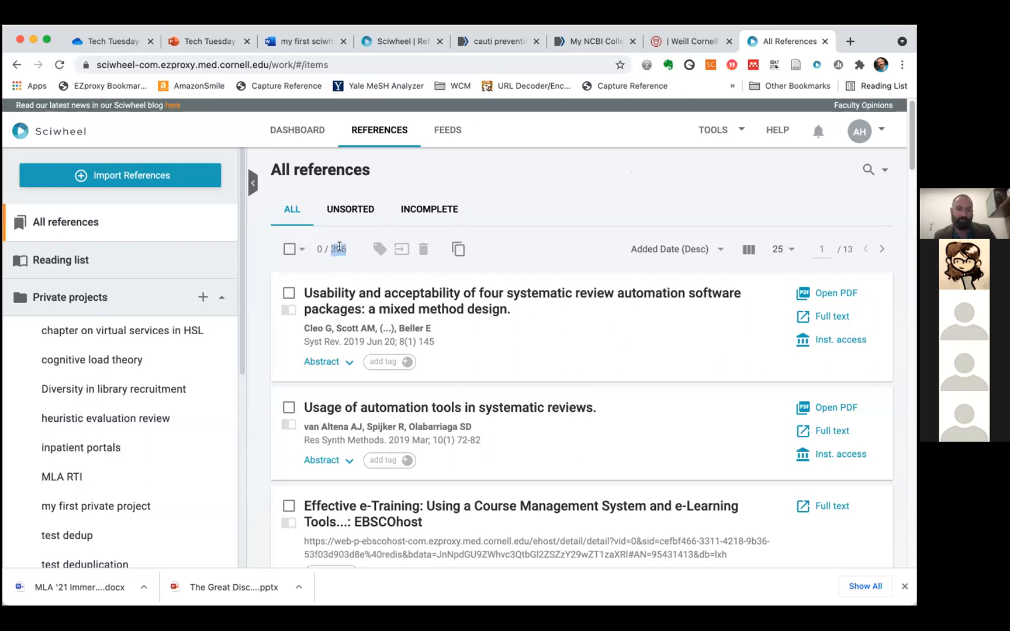
{"action": "left_click", "coordinate": [538, 178]}
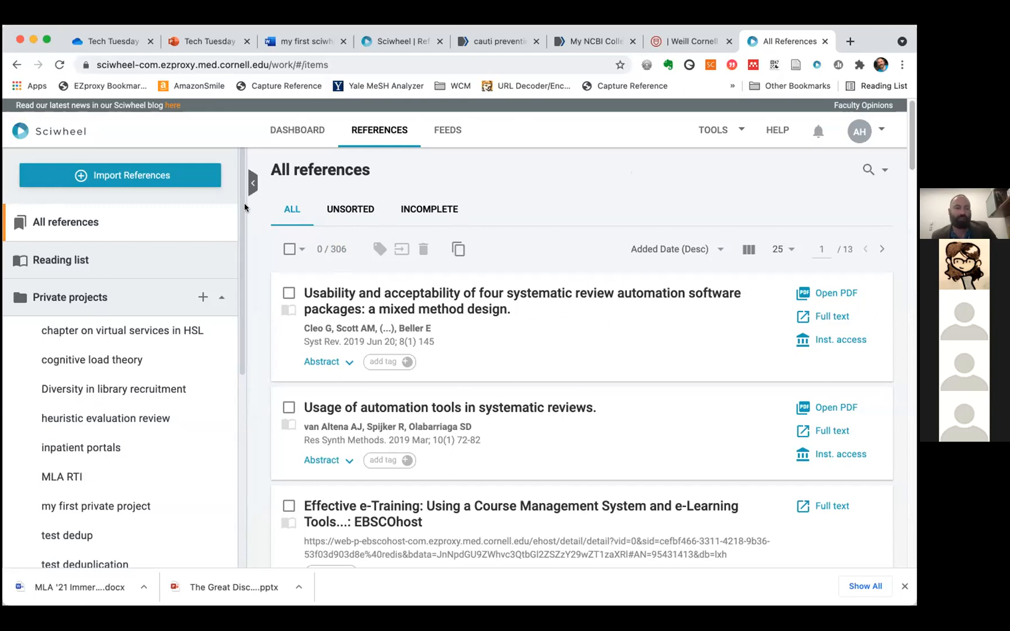
{"action": "scroll", "coordinate": [211, 227], "scroll_direction": "down", "scroll_amount": 1}
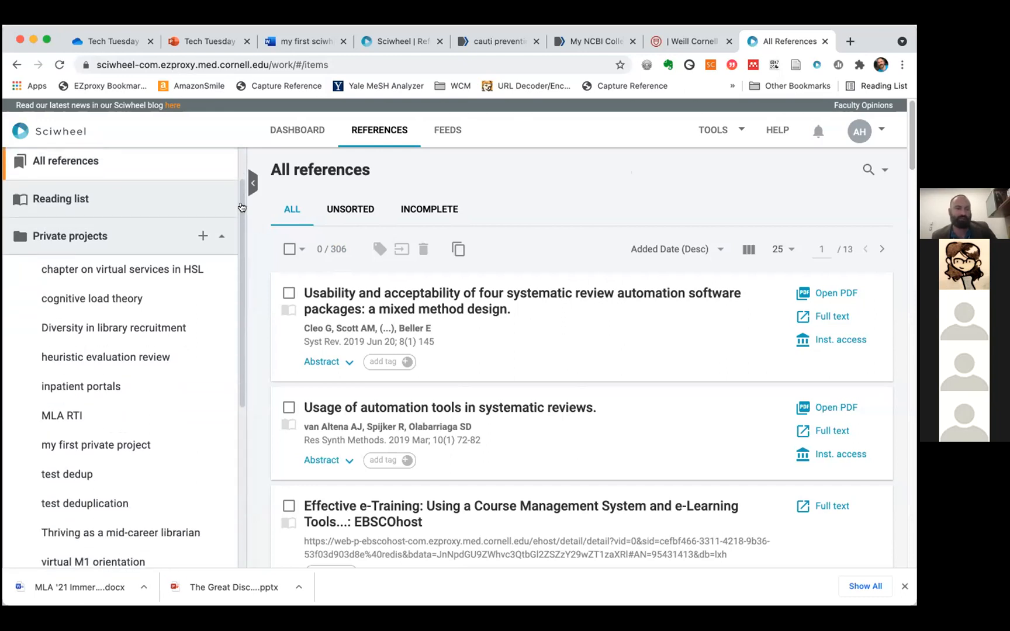
{"action": "left_click", "coordinate": [218, 237]}
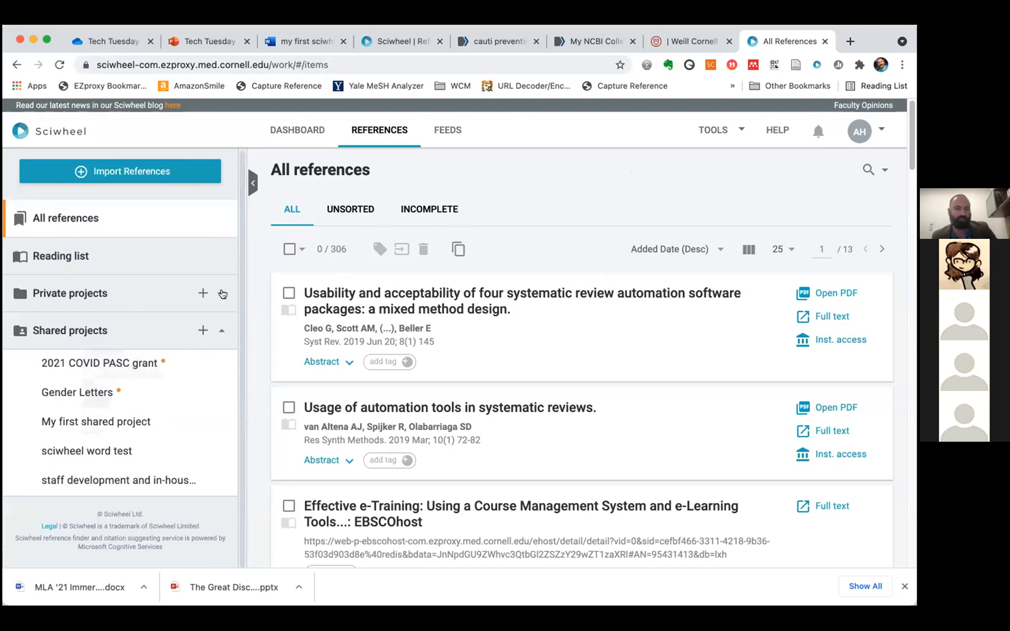
{"action": "left_click", "coordinate": [222, 294]}
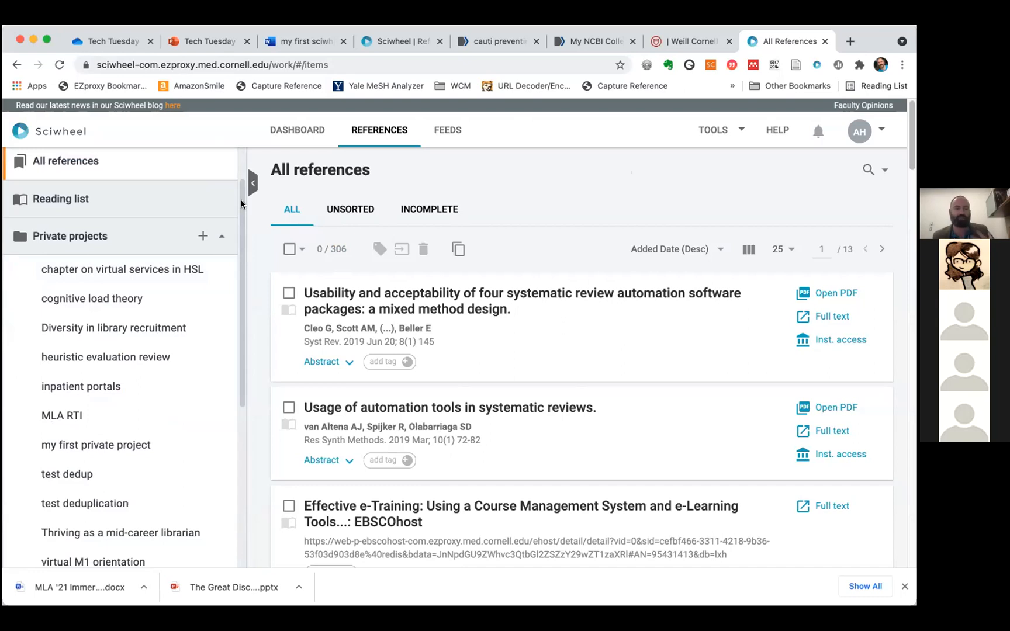
{"action": "left_click_drag", "start_coordinate": [239, 199], "coordinate": [241, 356]}
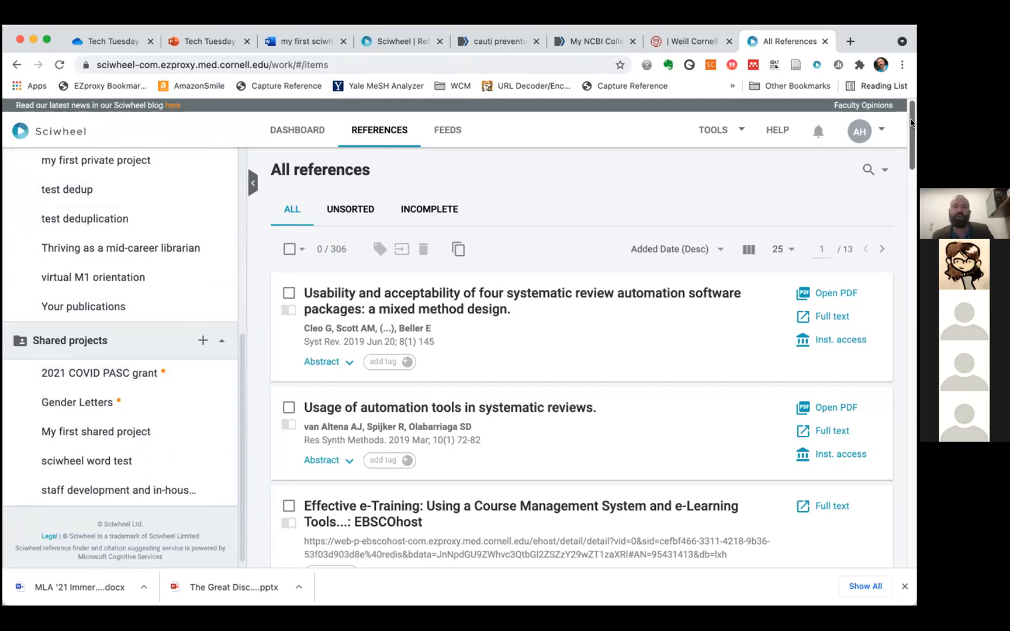
{"action": "left_click_drag", "start_coordinate": [240, 345], "coordinate": [244, 146]}
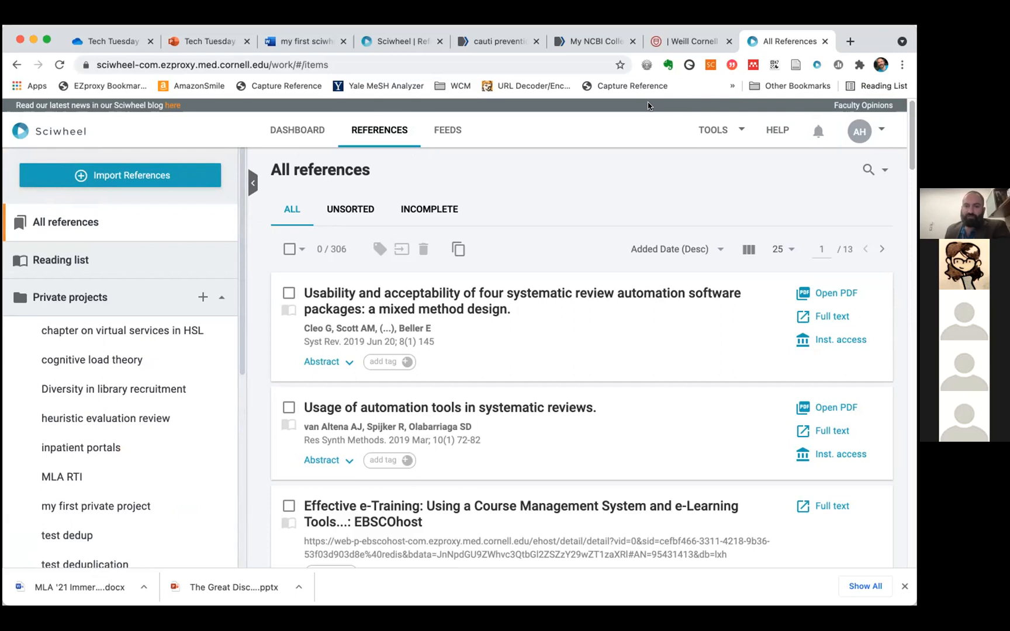
View the Sciwheel Chrome extension's installation page, and return to the list of all references
{"action": "left_click", "coordinate": [724, 136]}
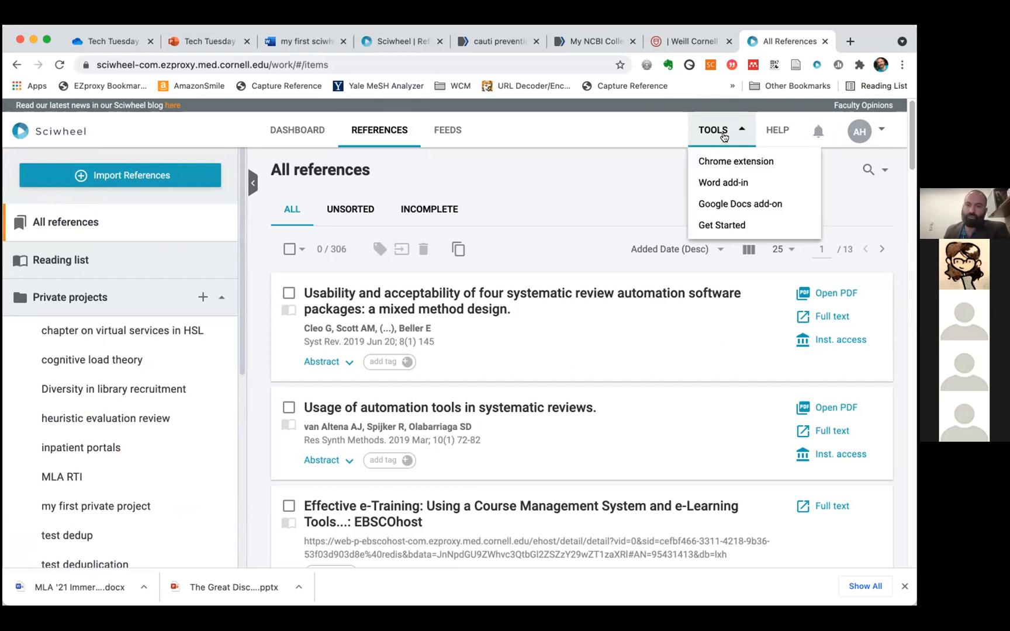
{"action": "left_click", "coordinate": [724, 166]}
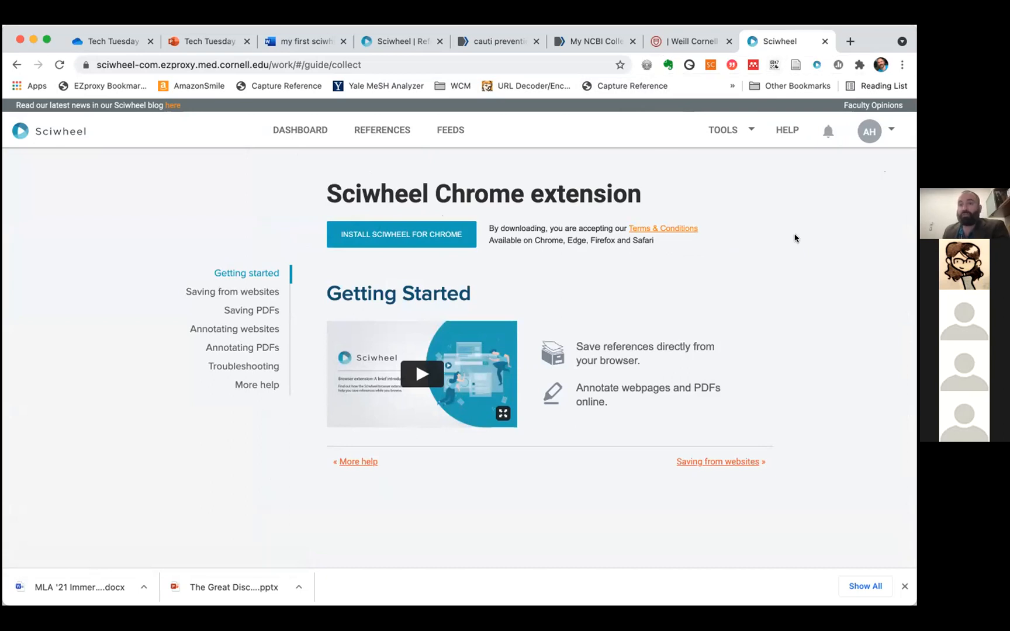
{"action": "left_click", "coordinate": [16, 65]}
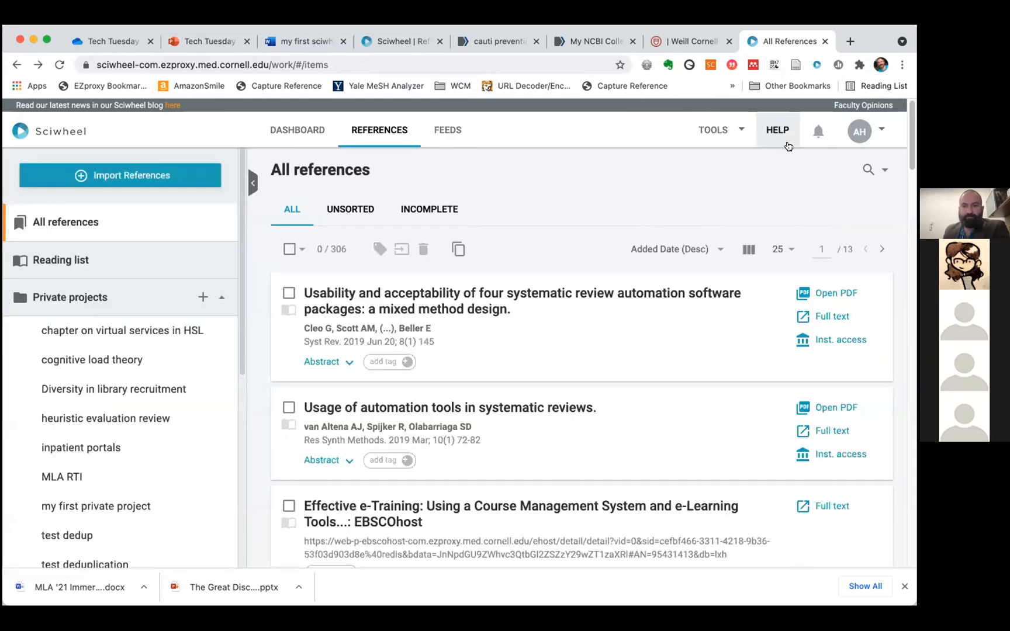
{"action": "left_click", "coordinate": [733, 136]}
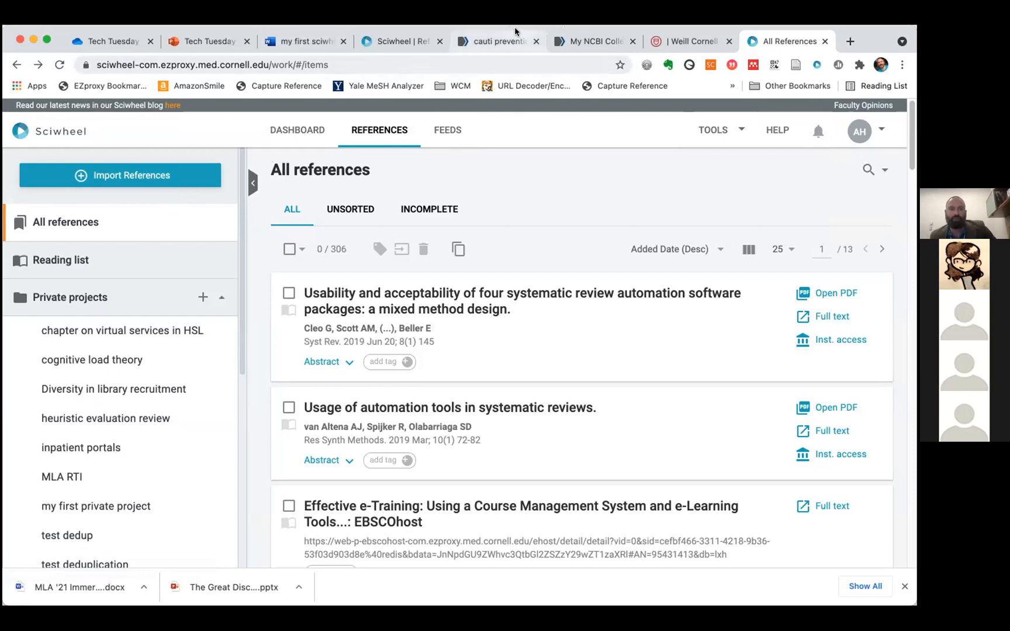
Try selecting all references the Sciwheel extension detects on PubMed's "cauti prevention" results, and view the available destination projects
{"action": "left_click", "coordinate": [481, 41]}
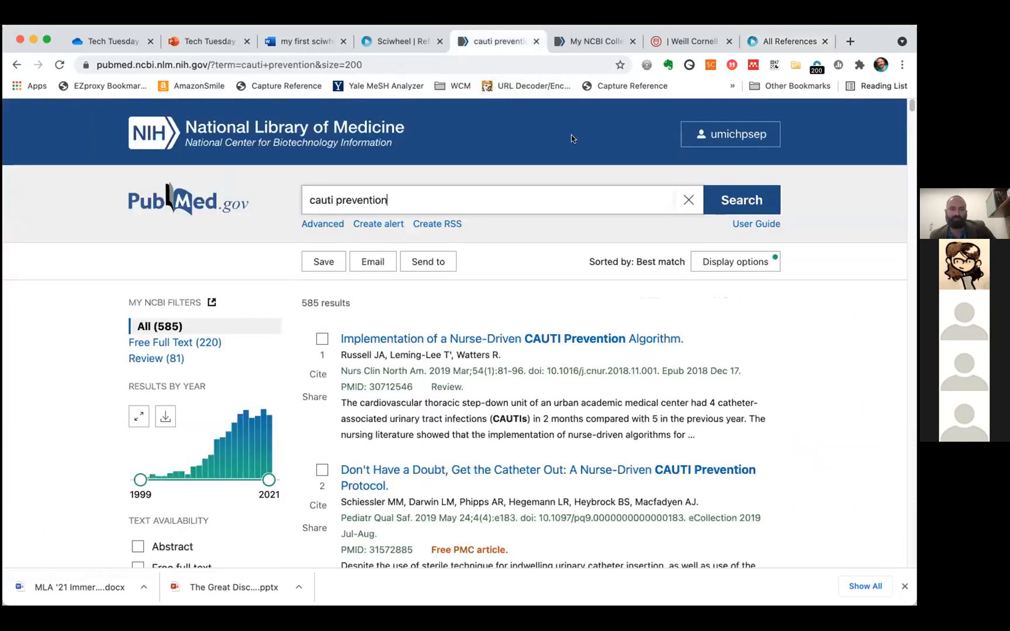
{"action": "left_click", "coordinate": [816, 66]}
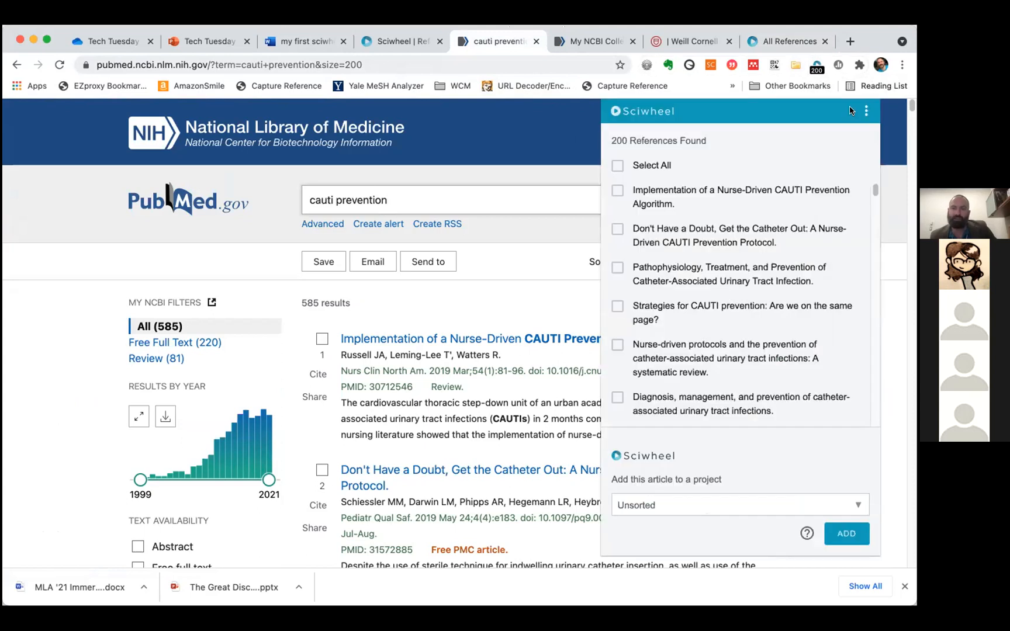
{"action": "left_click", "coordinate": [617, 166]}
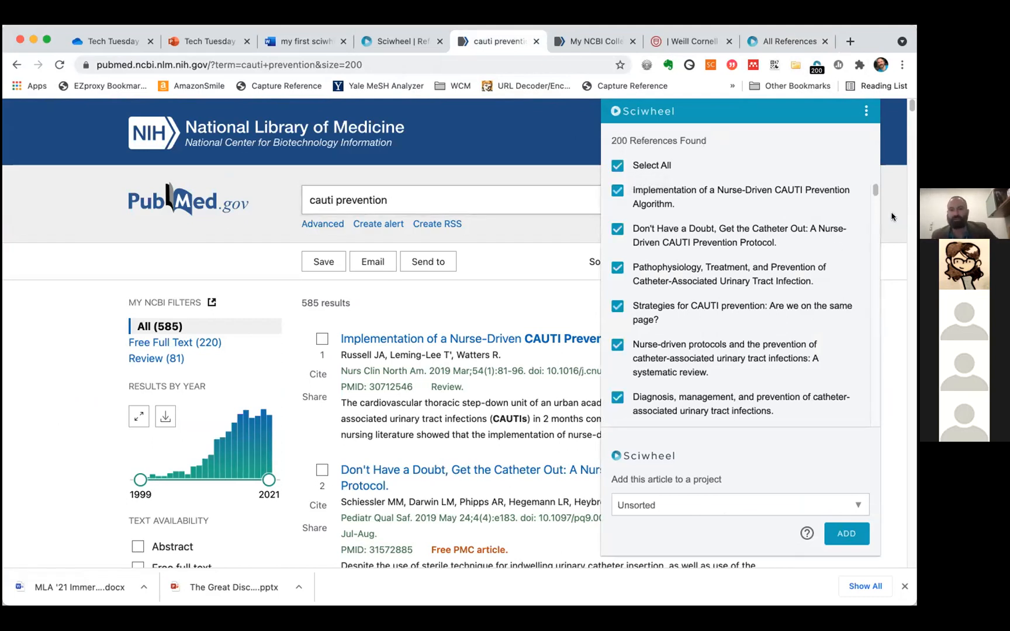
{"action": "left_click", "coordinate": [734, 505]}
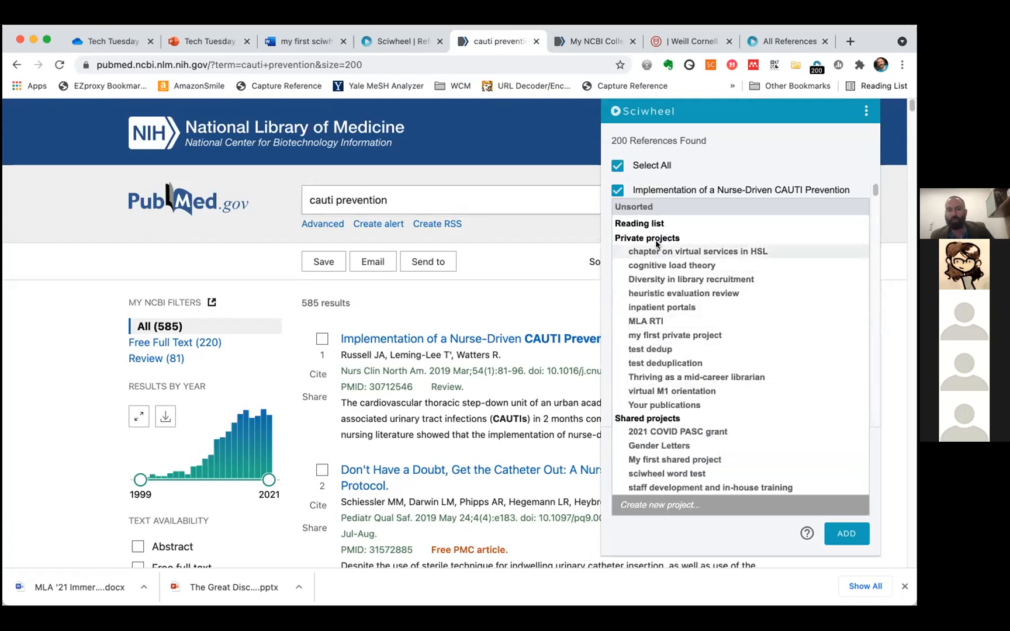
{"action": "left_click", "coordinate": [710, 539]}
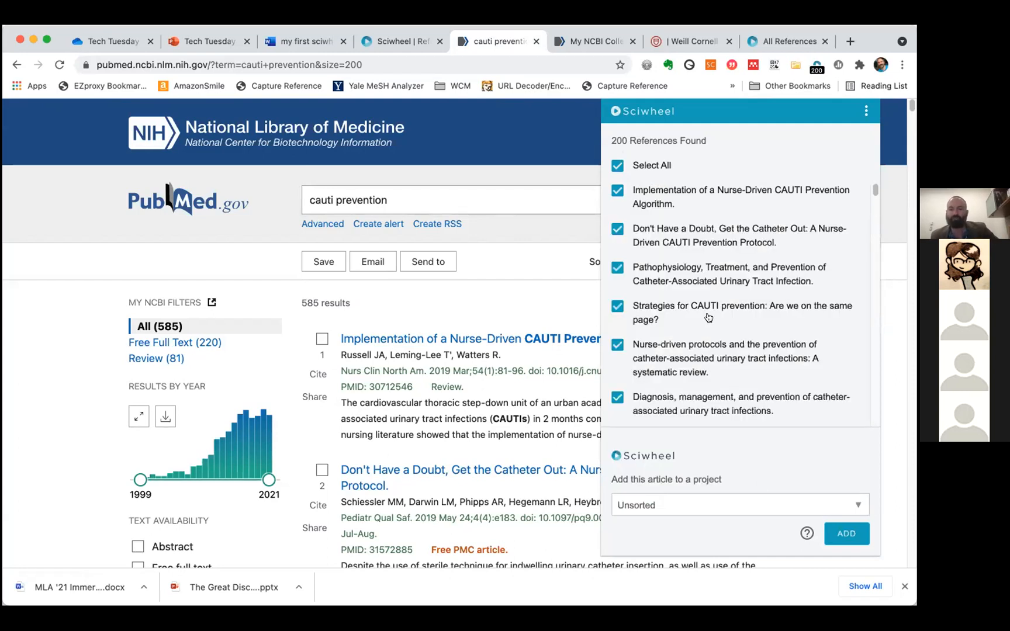
{"action": "left_click", "coordinate": [616, 166]}
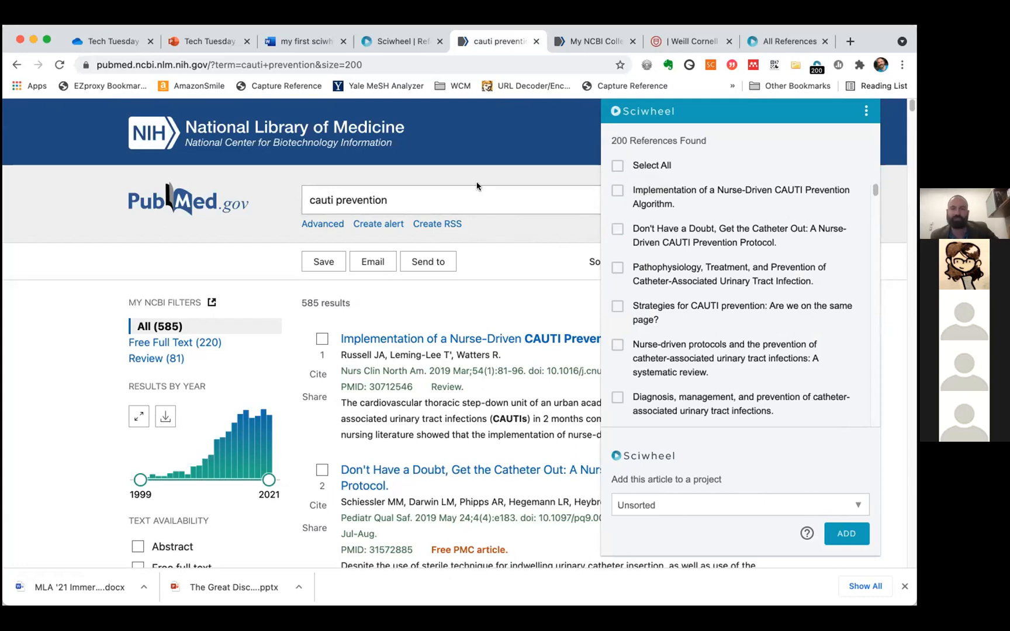
{"action": "left_click", "coordinate": [461, 175]}
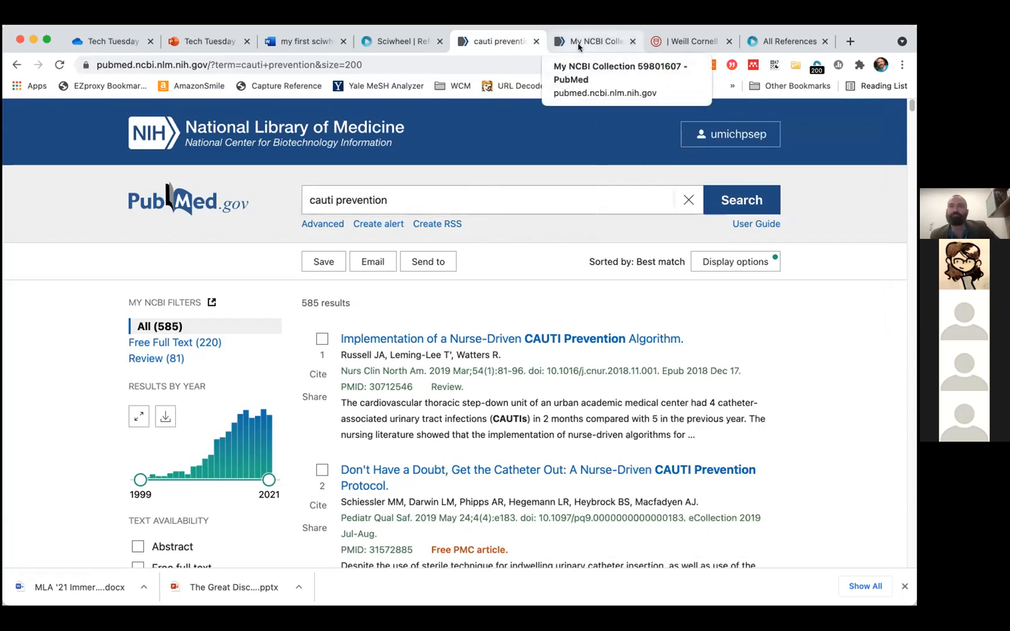
Add all references from the My NCBI Collection "EndNote/SciWheel demo" to "My first shared project" with the Sciwheel extension
{"action": "left_click", "coordinate": [602, 41]}
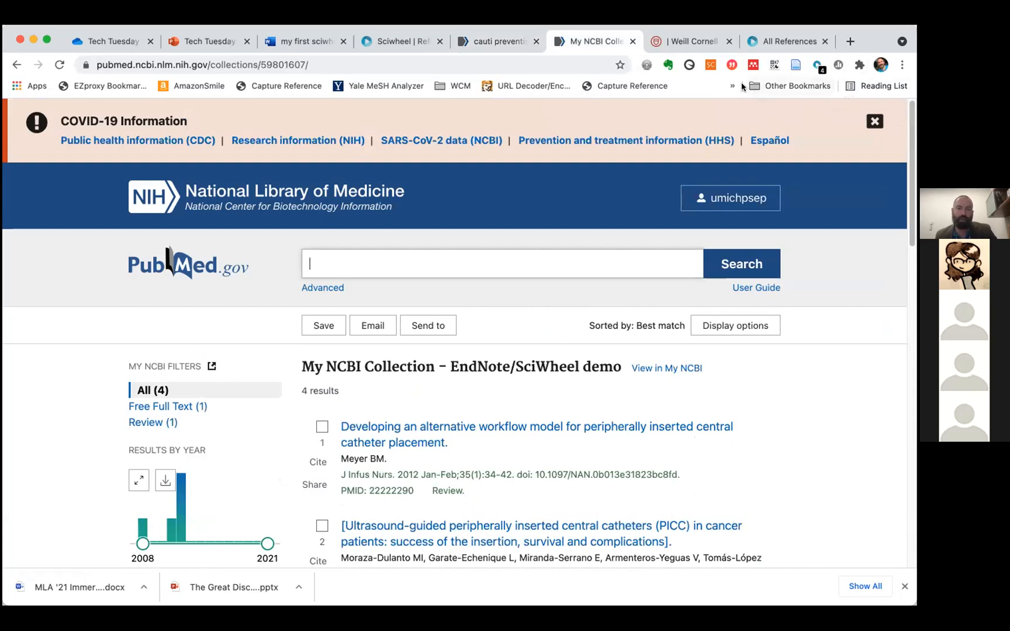
{"action": "left_click", "coordinate": [817, 66]}
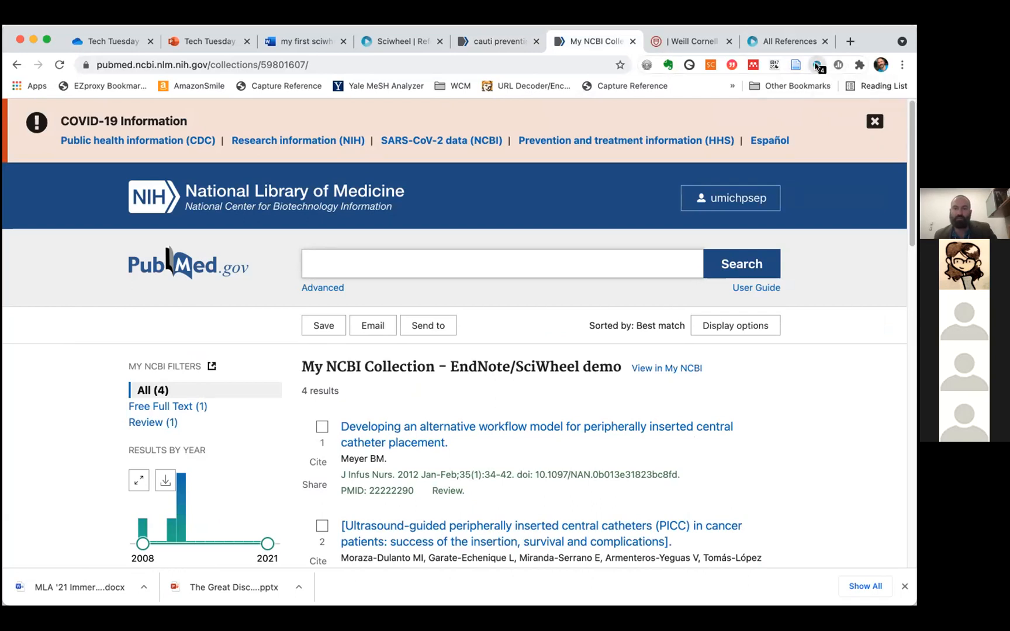
{"action": "left_click", "coordinate": [622, 165]}
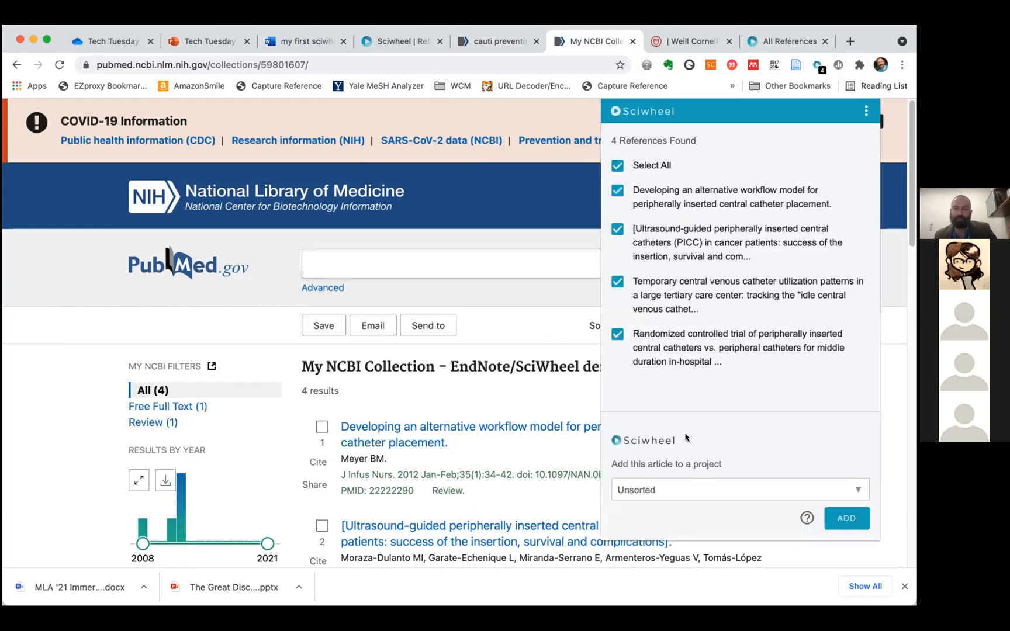
{"action": "left_click", "coordinate": [681, 489]}
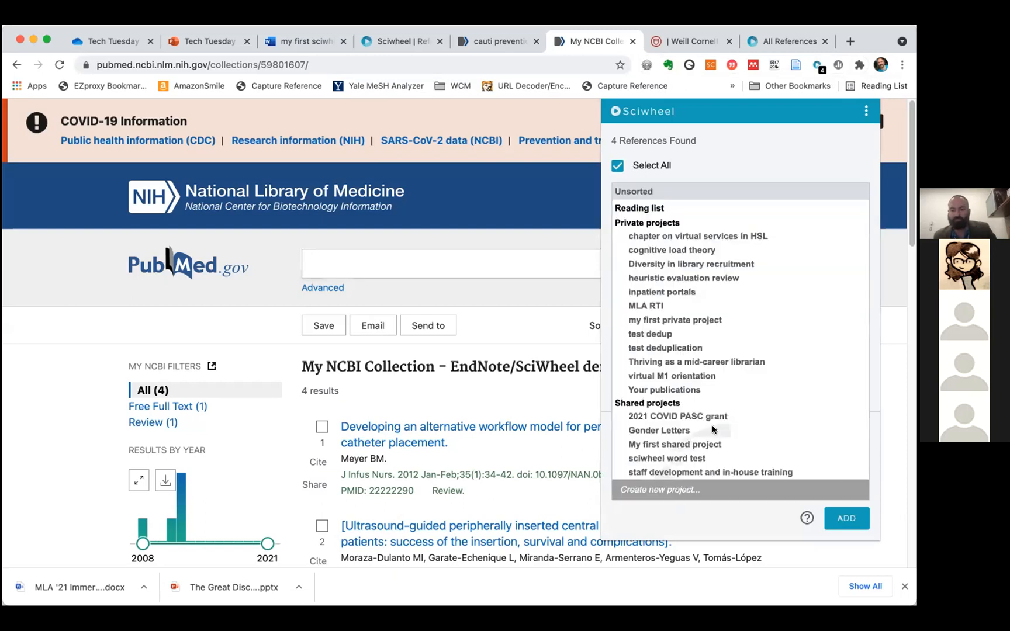
{"action": "left_click", "coordinate": [636, 445]}
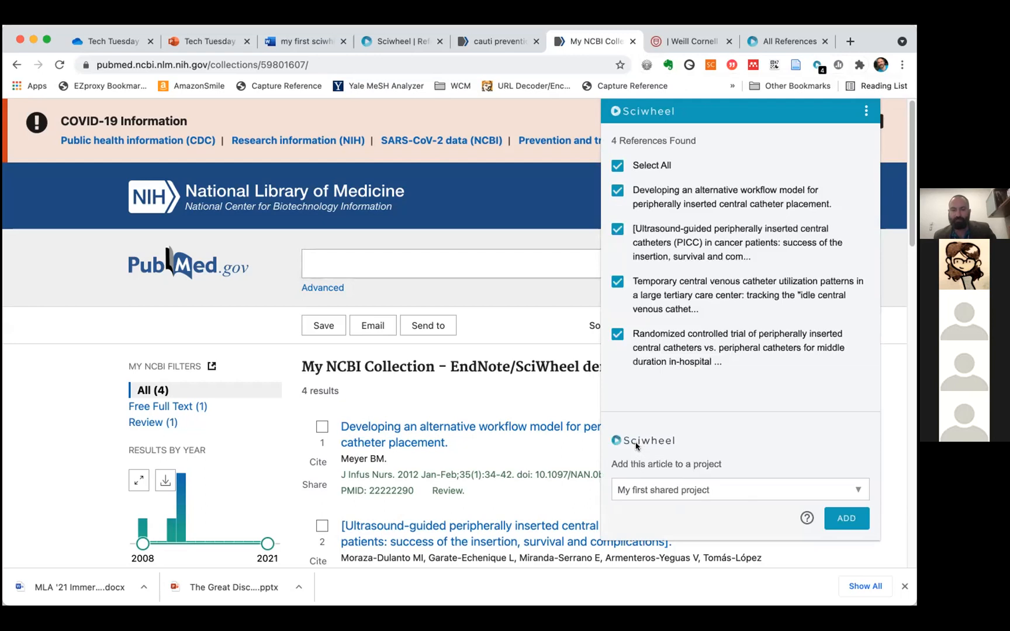
{"action": "left_click", "coordinate": [844, 519]}
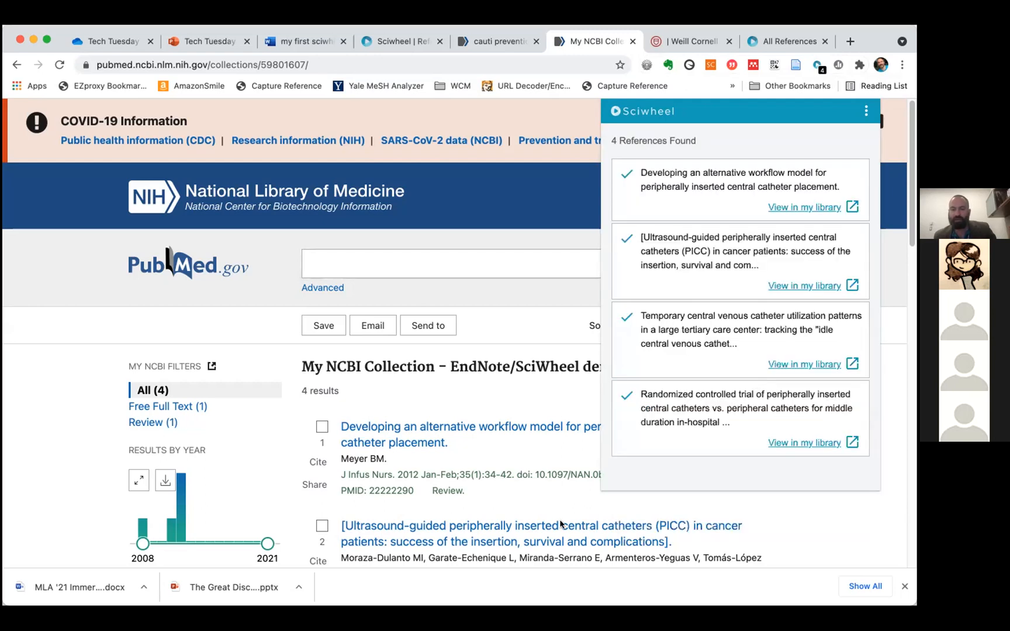
Close the Sciwheel welcome page and open "My first shared project" in the reference library
{"action": "left_click", "coordinate": [372, 48]}
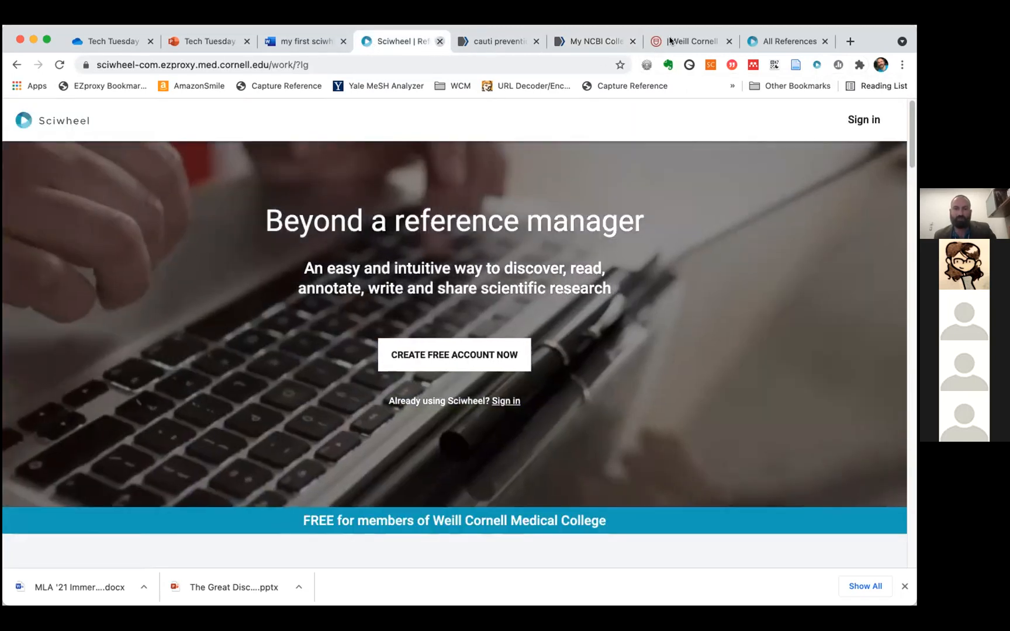
{"action": "key", "text": "super+w"}
{"action": "left_click", "coordinate": [708, 40]}
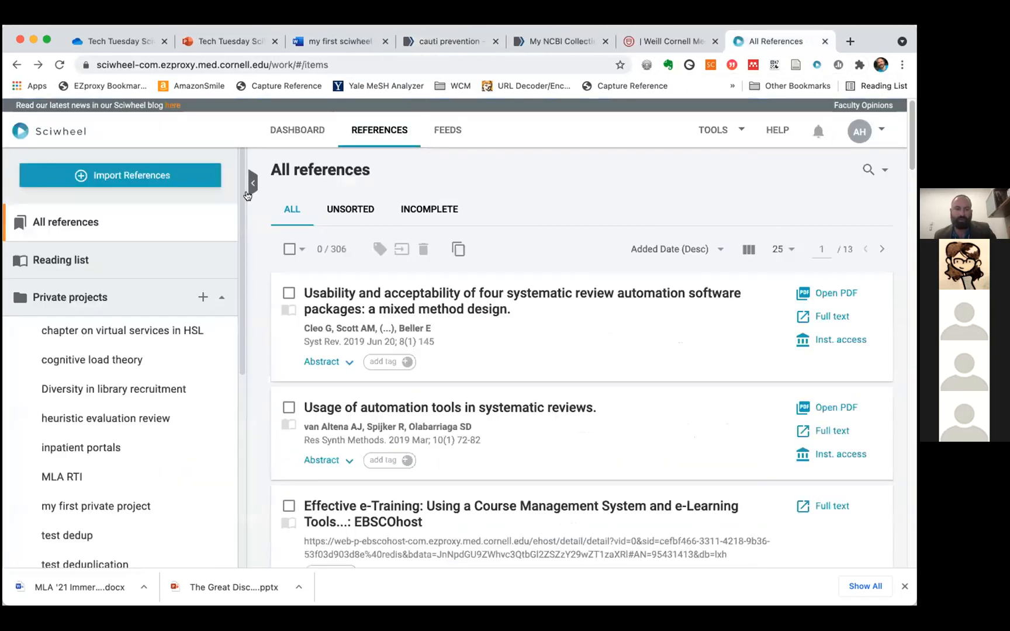
{"action": "scroll", "coordinate": [216, 390], "scroll_direction": "down", "scroll_amount": 8}
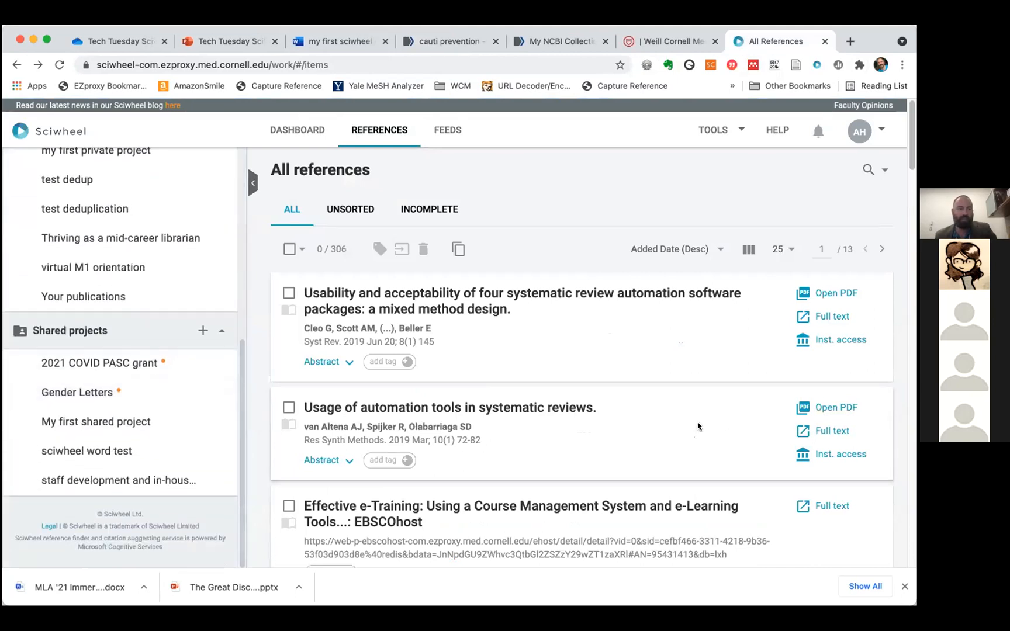
{"action": "left_click", "coordinate": [97, 426]}
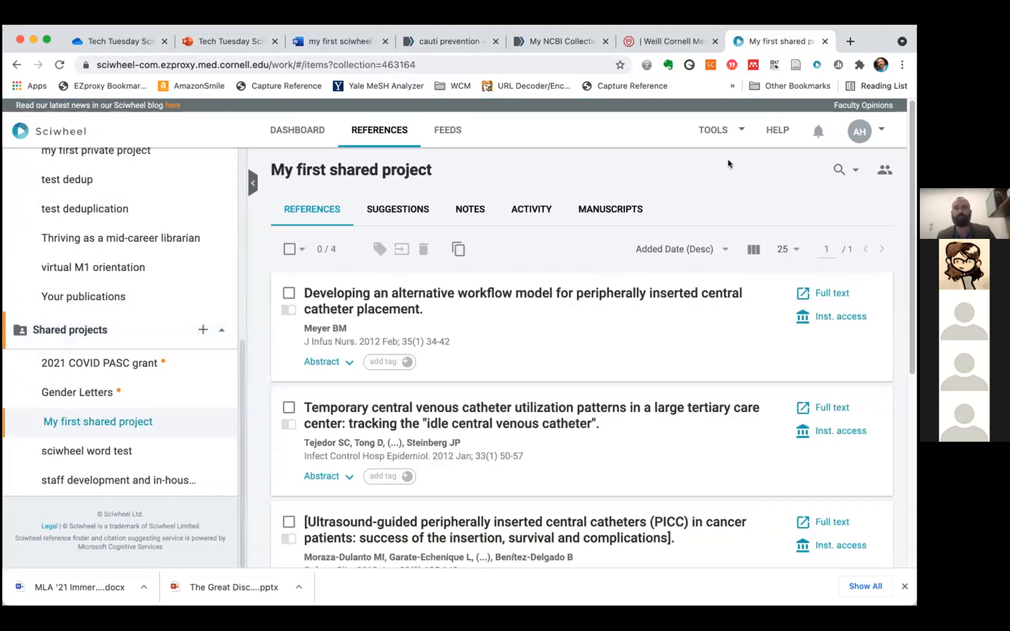
{"action": "key", "text": "super+Tab"}
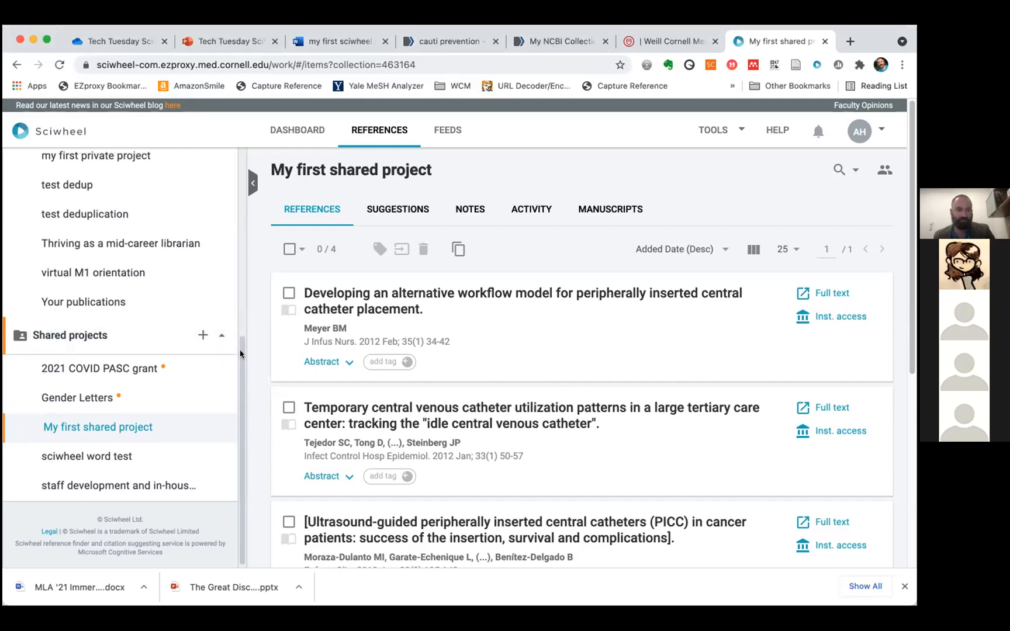
{"action": "scroll", "coordinate": [240, 353], "scroll_direction": "up", "scroll_amount": 10}
{"action": "left_click", "coordinate": [128, 182]}
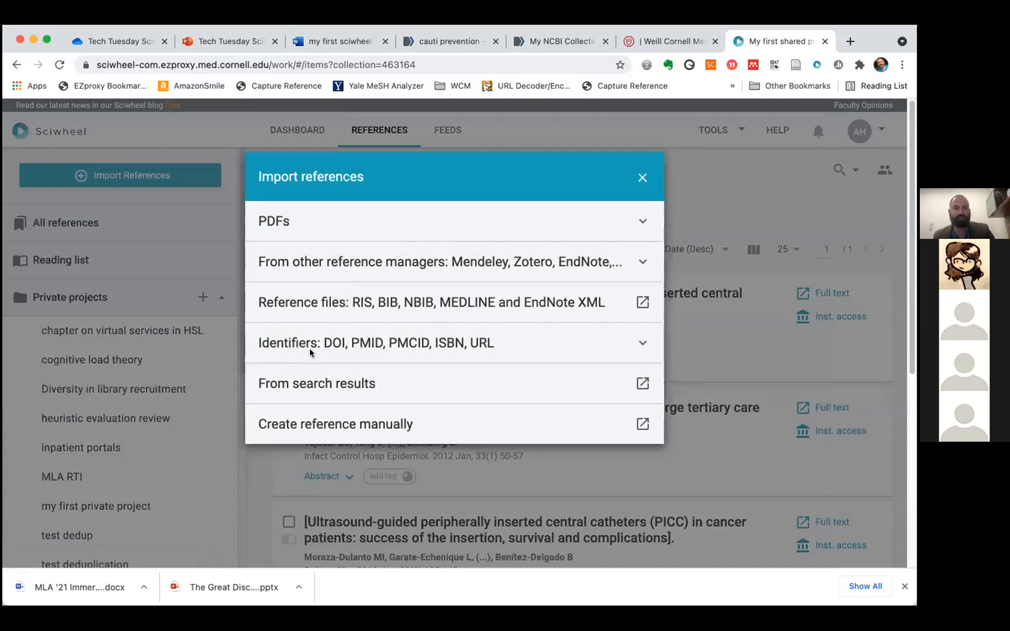
{"action": "left_click", "coordinate": [303, 345]}
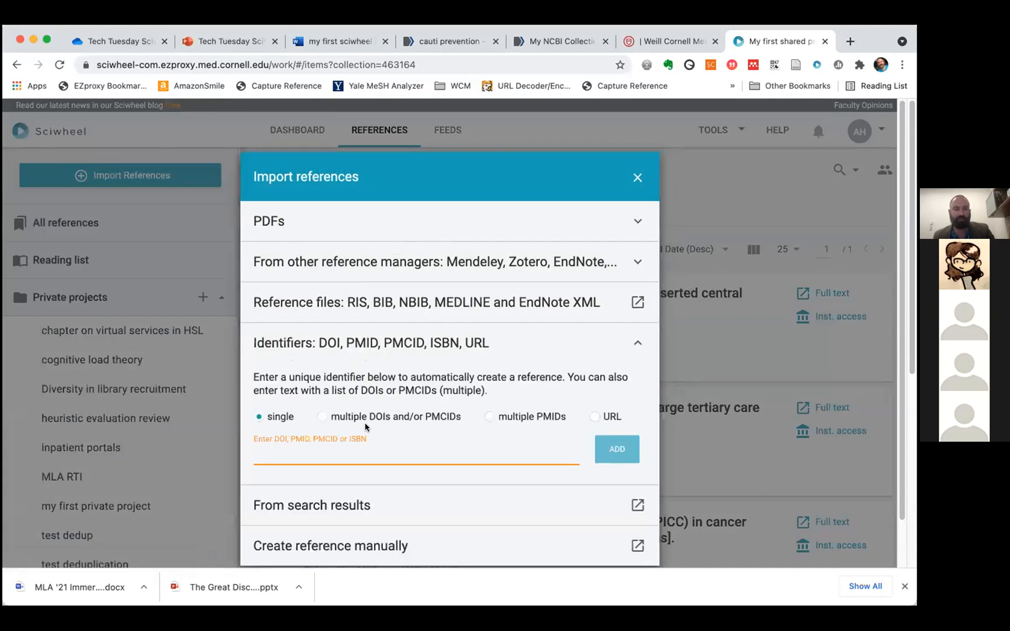
{"action": "key", "text": "super+v"}
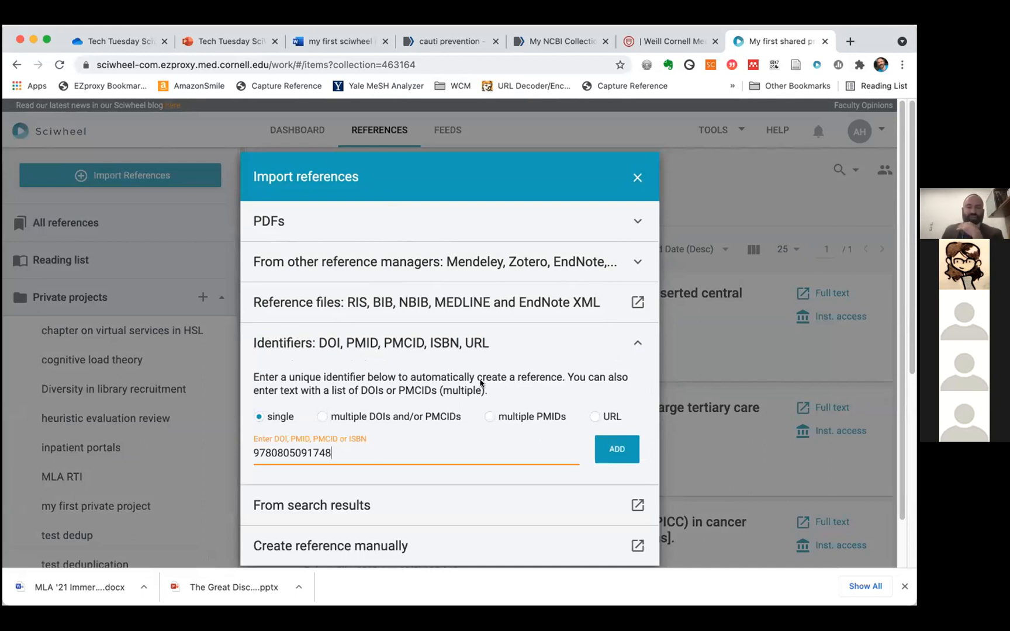
{"action": "left_click", "coordinate": [612, 450]}
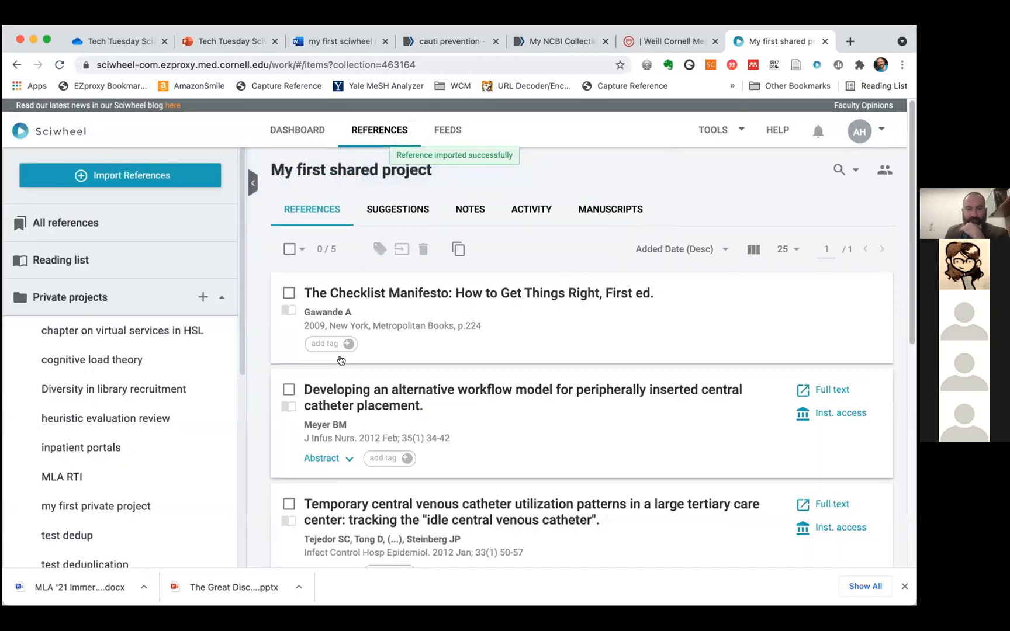
Examine the details and editable fields of "The Checklist Manifesto" reference, and return to the project's reference list without editing
{"action": "left_click", "coordinate": [454, 294]}
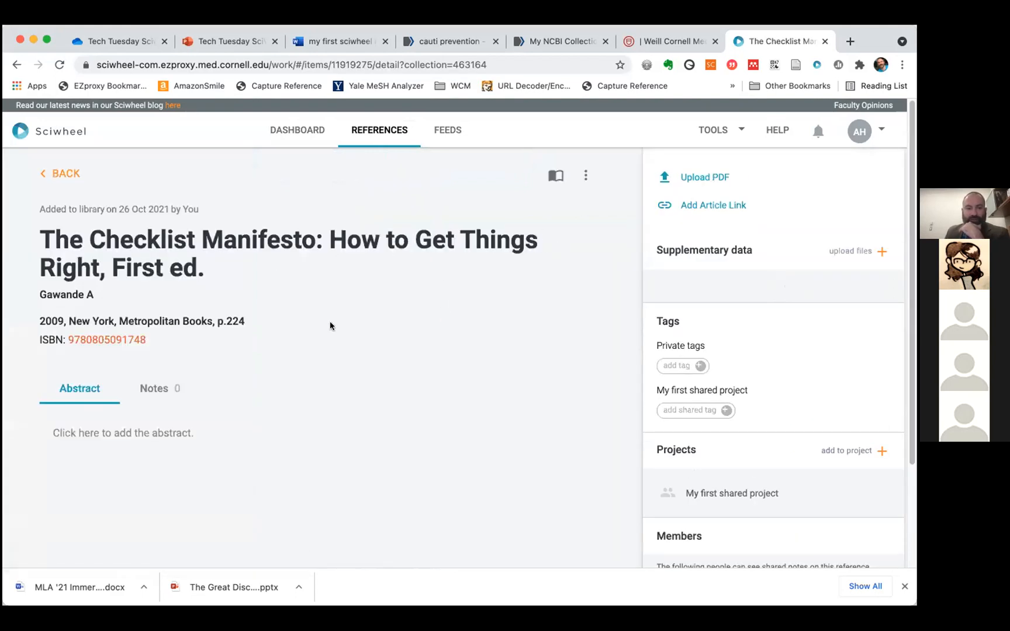
{"action": "left_click", "coordinate": [585, 175]}
{"action": "left_click", "coordinate": [578, 224]}
{"action": "left_click_drag", "start_coordinate": [716, 238], "coordinate": [709, 453]}
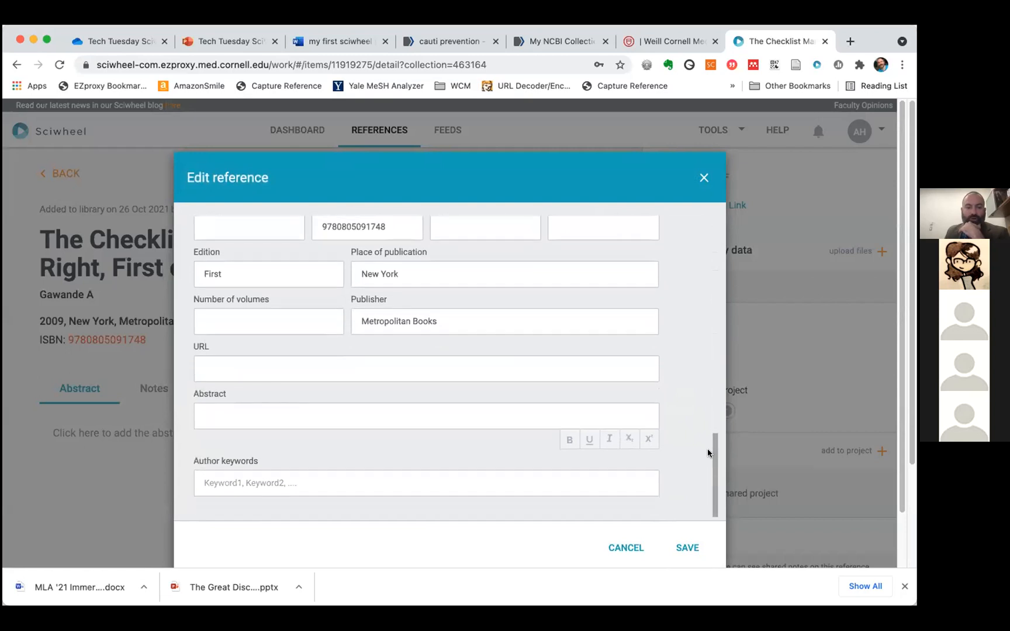
{"action": "left_click", "coordinate": [626, 547]}
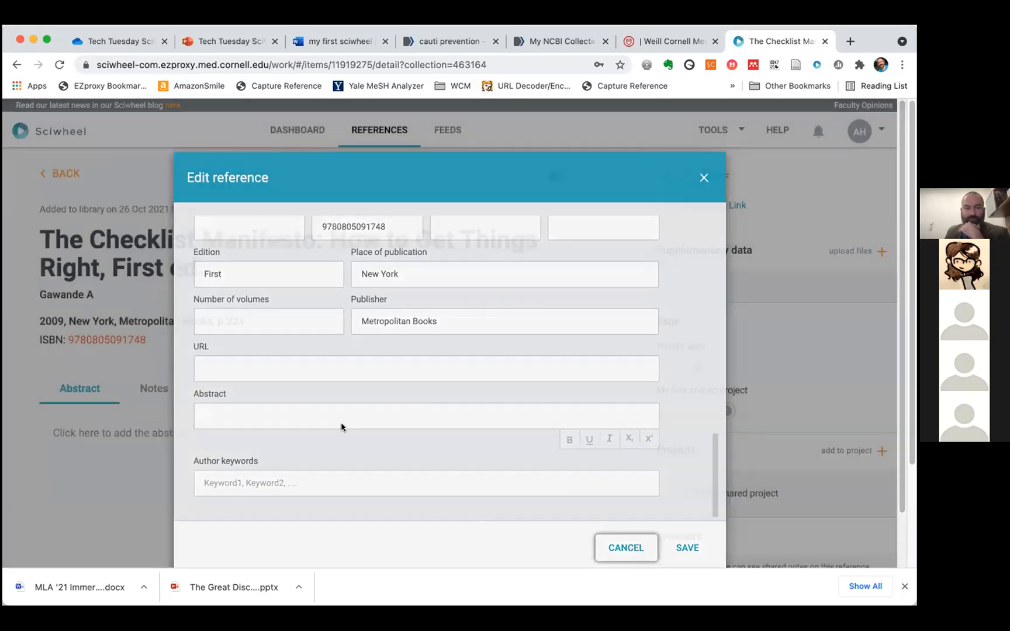
{"action": "left_click", "coordinate": [43, 174]}
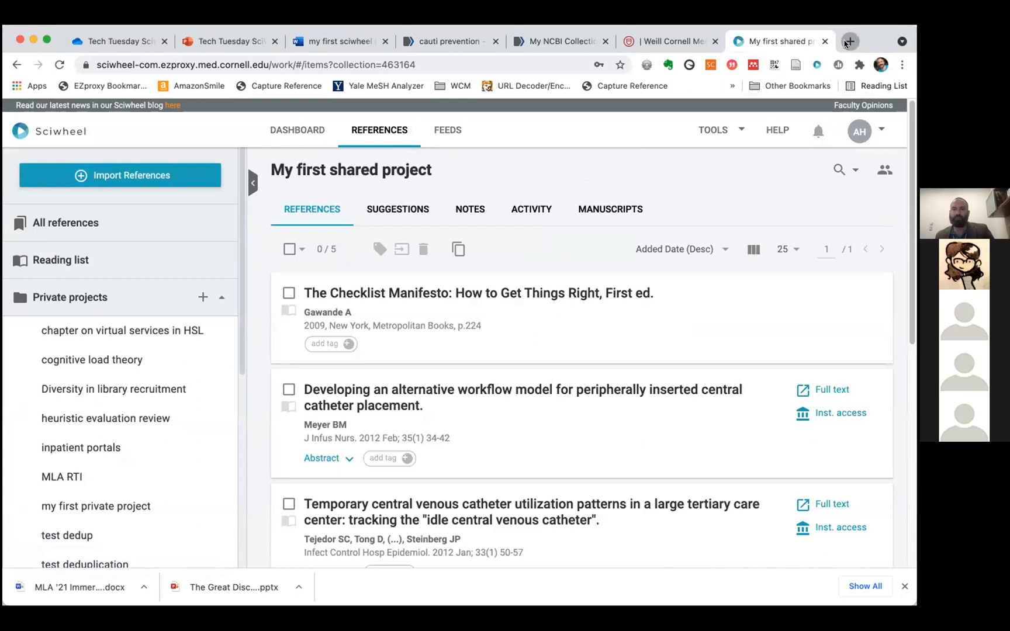
Search Google Scholar for "cauti prevention" and view the references the Sciwheel extension detects among the results
{"action": "left_click", "coordinate": [848, 41]}
{"action": "type", "text": "scholar"}
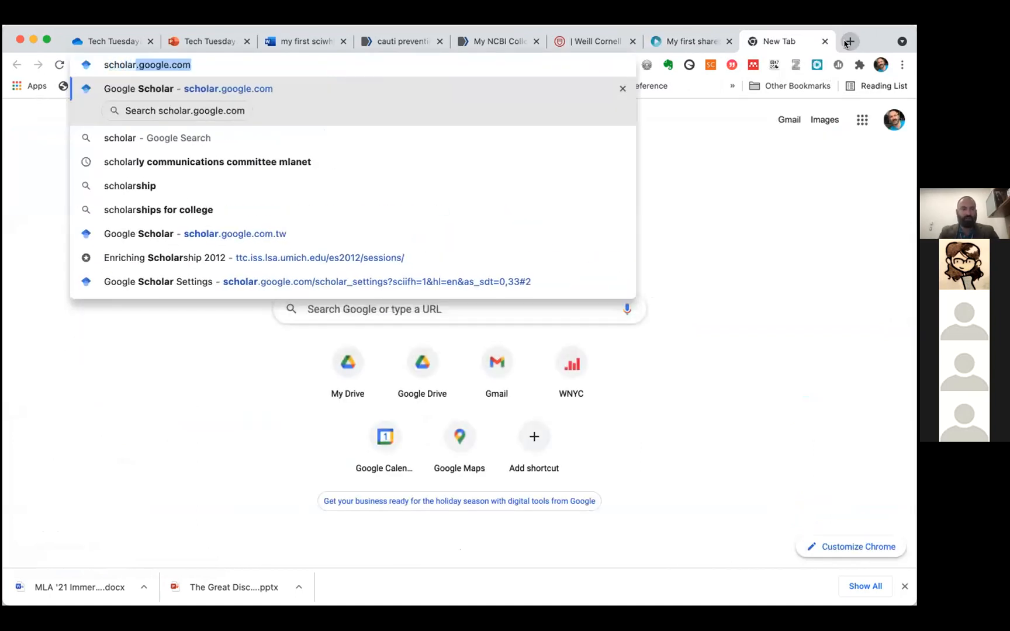
{"action": "key", "text": "Return"}
{"action": "type", "text": "cauti prevention"}
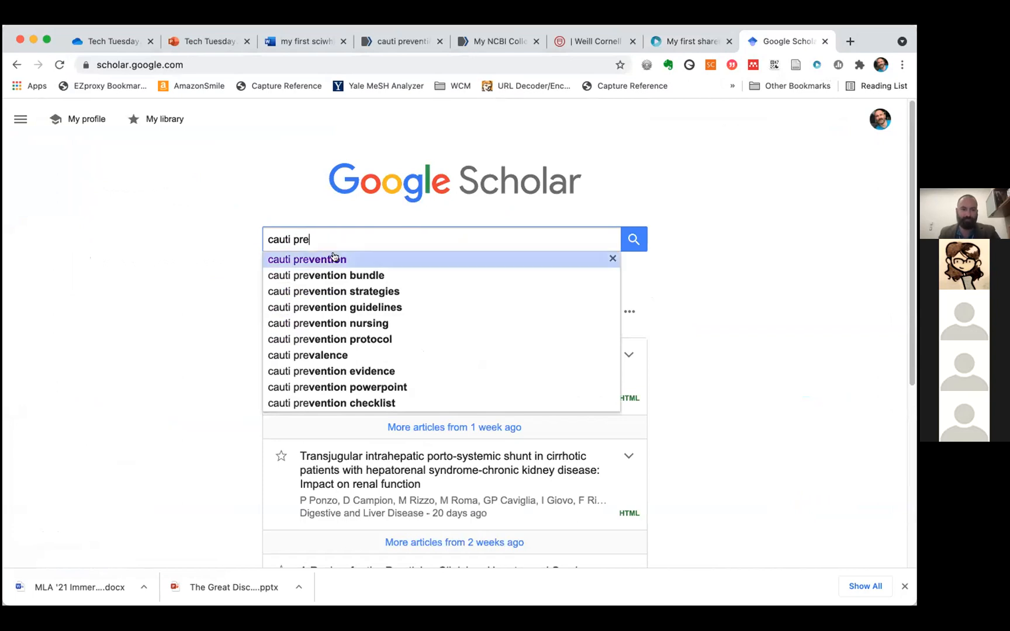
{"action": "left_click", "coordinate": [396, 259]}
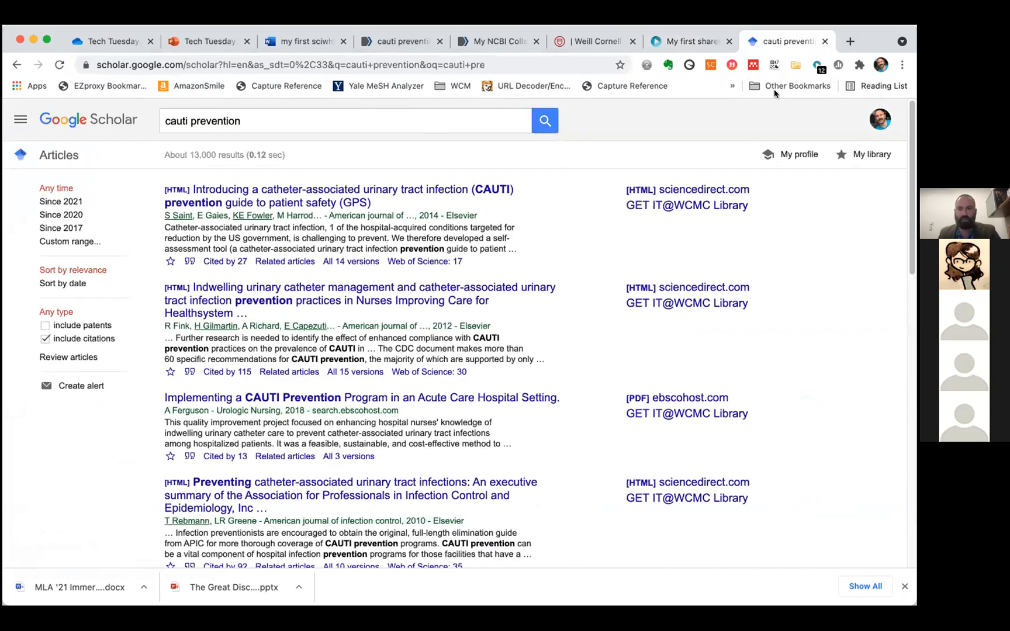
{"action": "left_click", "coordinate": [815, 67]}
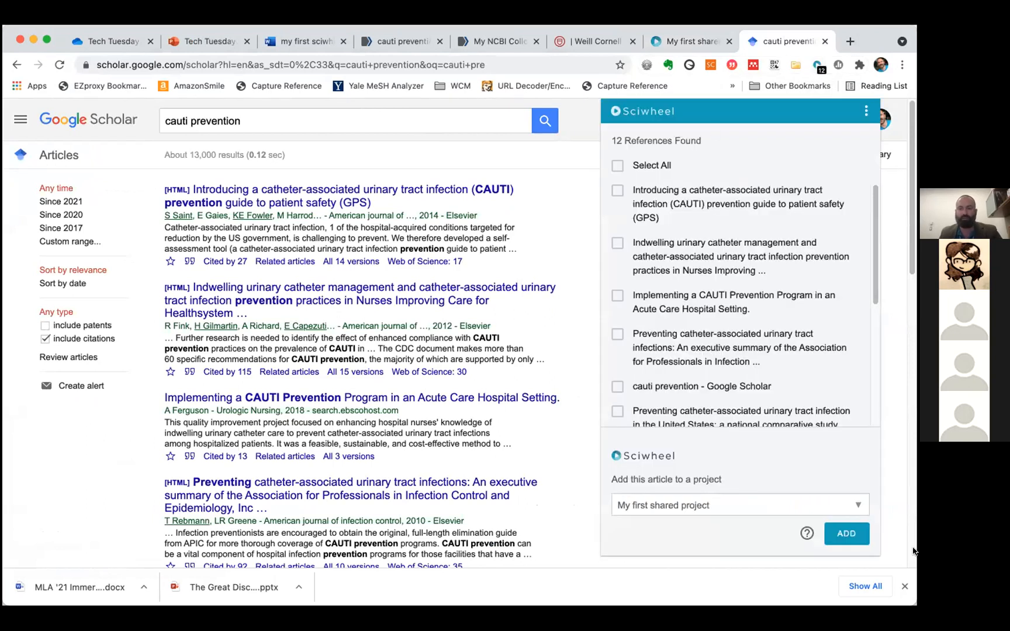
{"action": "left_click", "coordinate": [571, 333]}
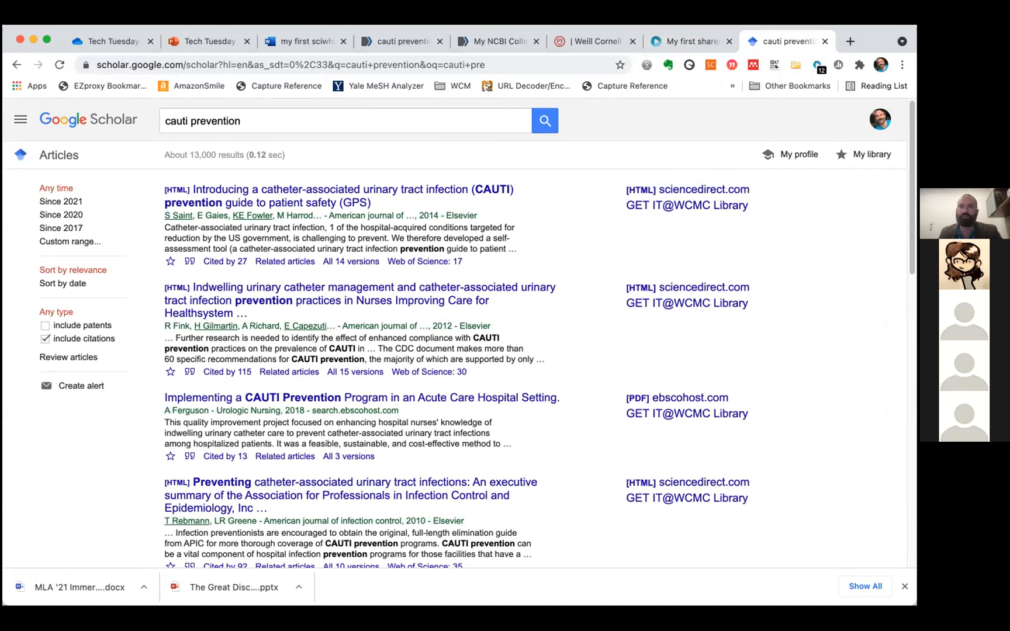
Open cdc.gov/coronavirus/2019-nCoV/hcp/index.html and add the web page to "My first shared project" with the Sciwheel extension
{"action": "key", "text": "super+Tab"}
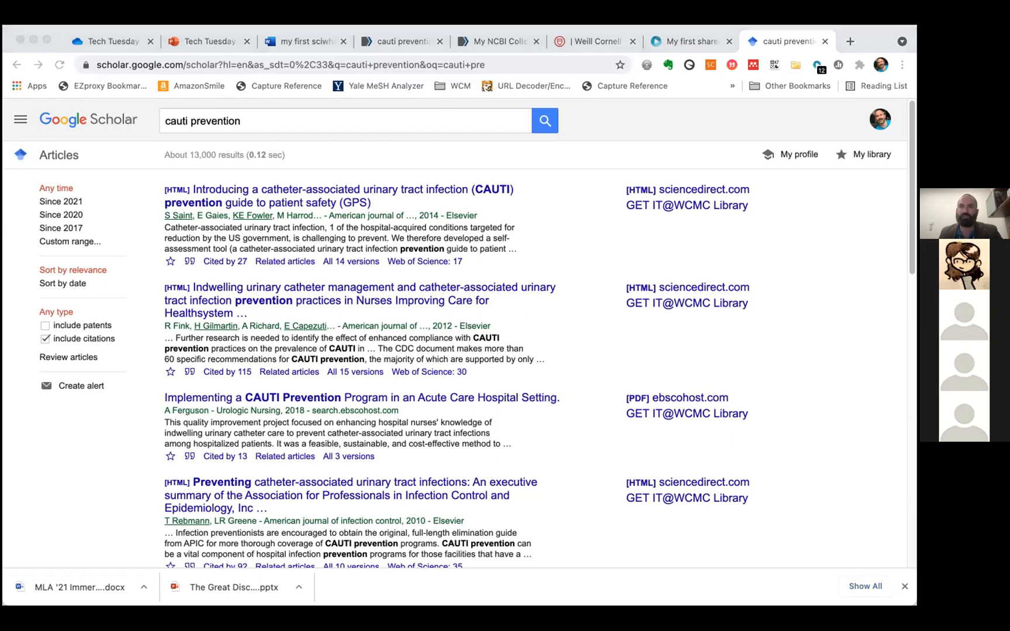
{"action": "left_click", "coordinate": [349, 65]}
{"action": "type", "text": "https://www.cdc.gov/coronavirus/2019-nCoV/hcp/index.html"}
{"action": "key", "text": "Return"}
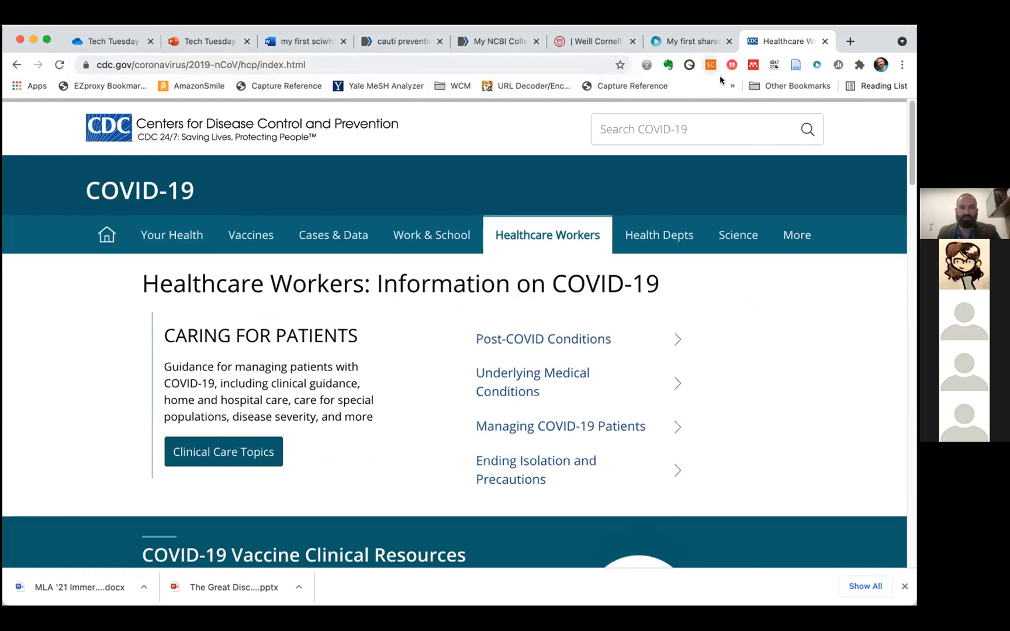
{"action": "left_click", "coordinate": [816, 66]}
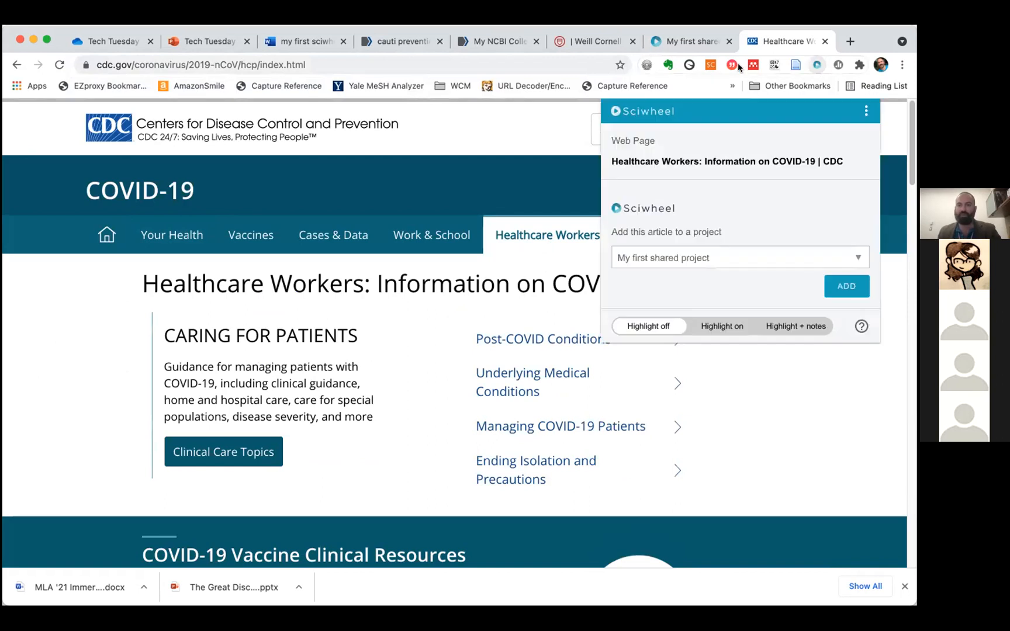
{"action": "left_click", "coordinate": [844, 286]}
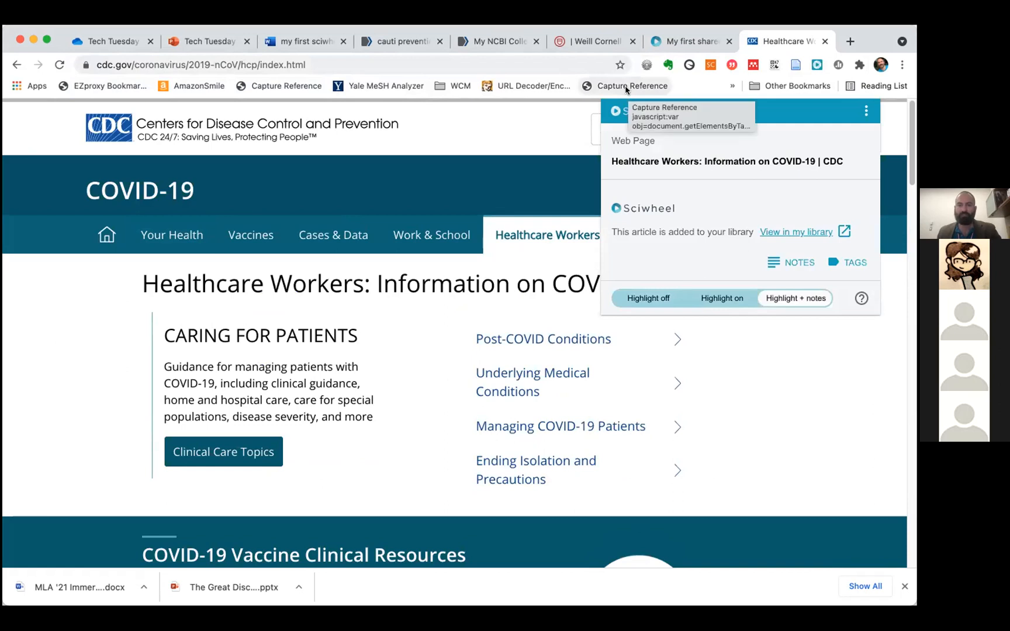
Open the CDC web page's reference in the Sciwheel library for editing, and view the available reference types
{"action": "left_click", "coordinate": [785, 231]}
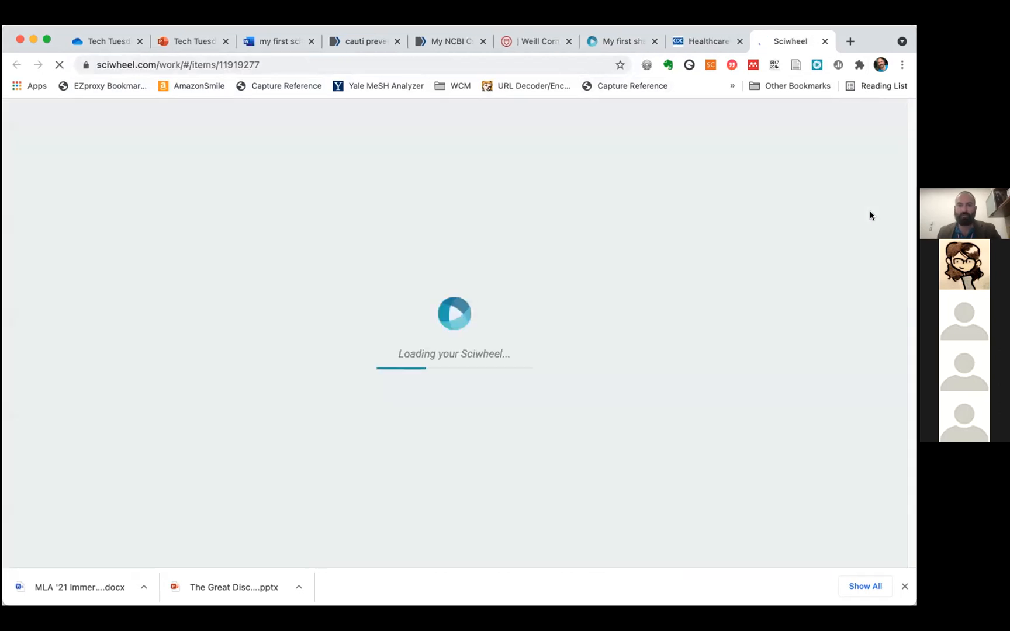
{"action": "left_click", "coordinate": [654, 42]}
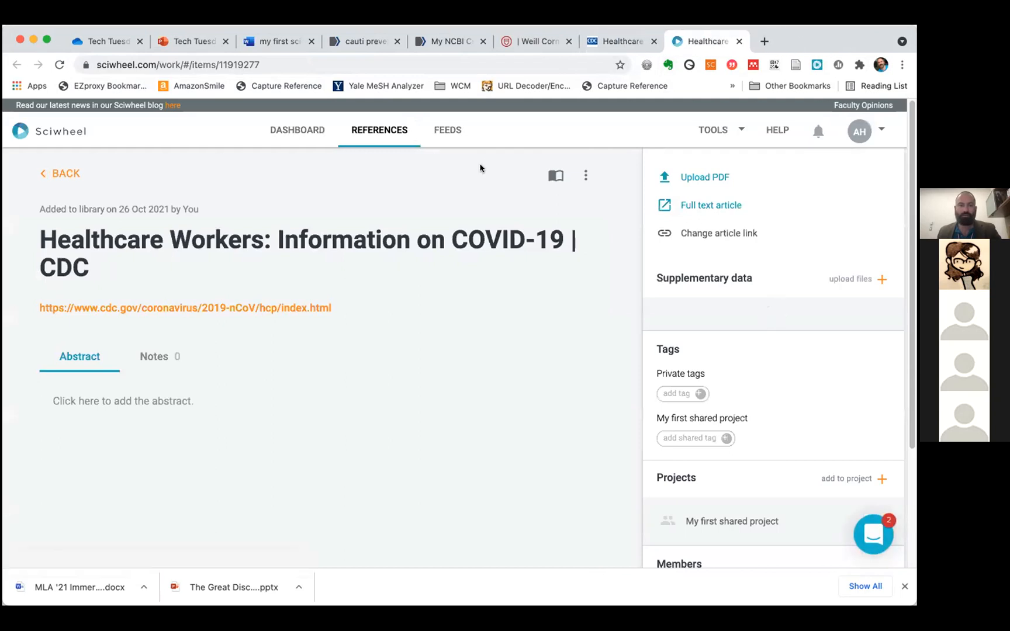
{"action": "left_click", "coordinate": [584, 178]}
{"action": "left_click", "coordinate": [554, 223]}
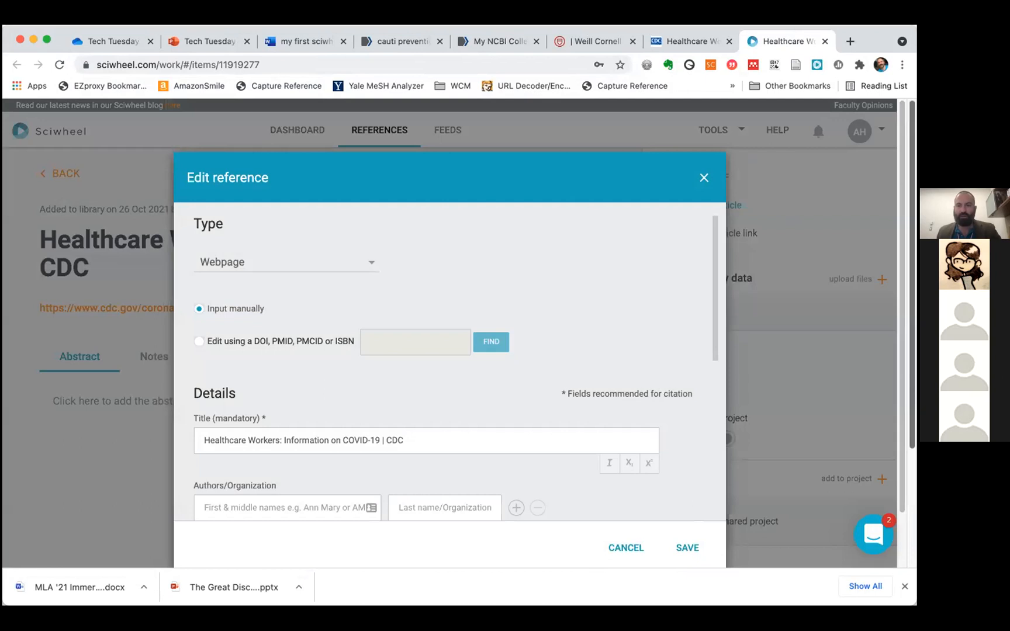
{"action": "left_click", "coordinate": [285, 215]}
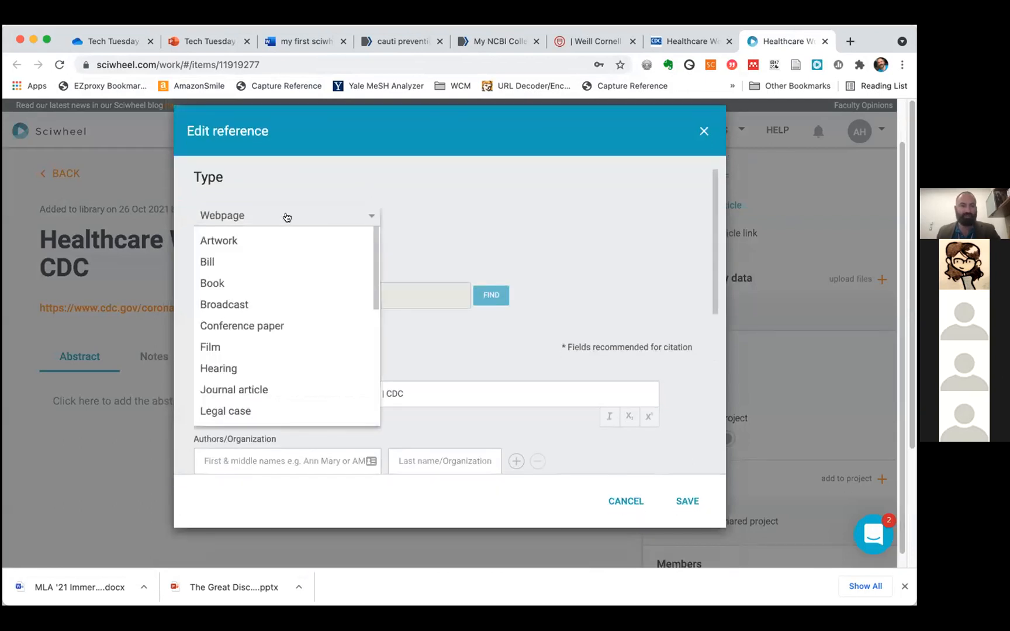
{"action": "mouse_move", "coordinate": [375, 260]}
{"action": "left_mouse_down"}
{"action": "mouse_move", "coordinate": [374, 367]}
{"action": "mouse_move", "coordinate": [373, 246]}
{"action": "left_mouse_up"}
{"action": "left_click", "coordinate": [494, 204]}
Enter "U.S. Centers for Disease Control" as the author of the CDC web page reference
{"action": "left_click_drag", "start_coordinate": [718, 205], "coordinate": [713, 286]}
{"action": "left_click", "coordinate": [288, 281]}
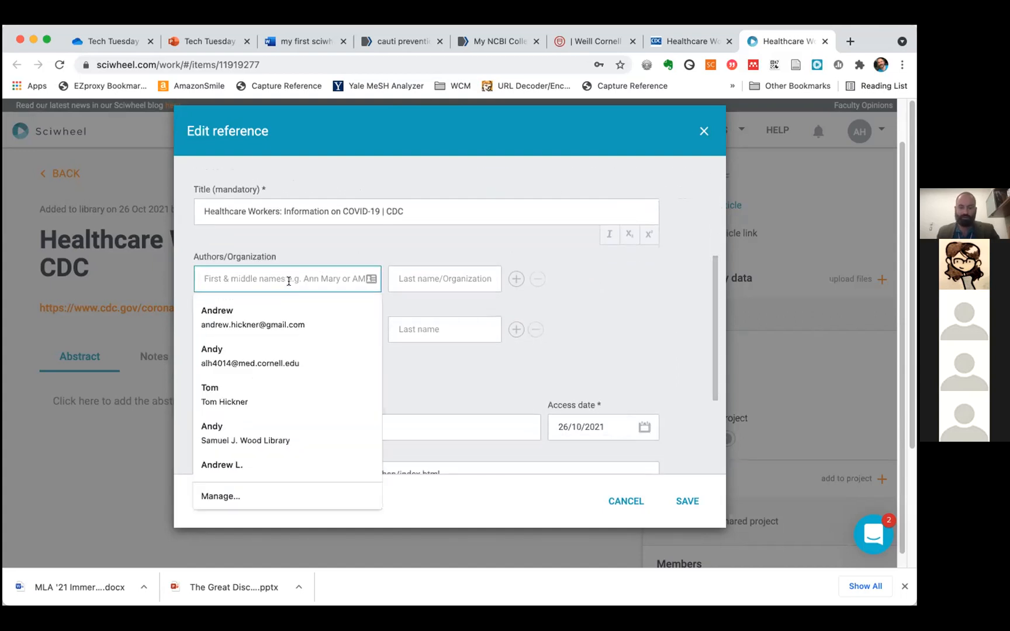
{"action": "type", "text": "Centers for Disease Control"}
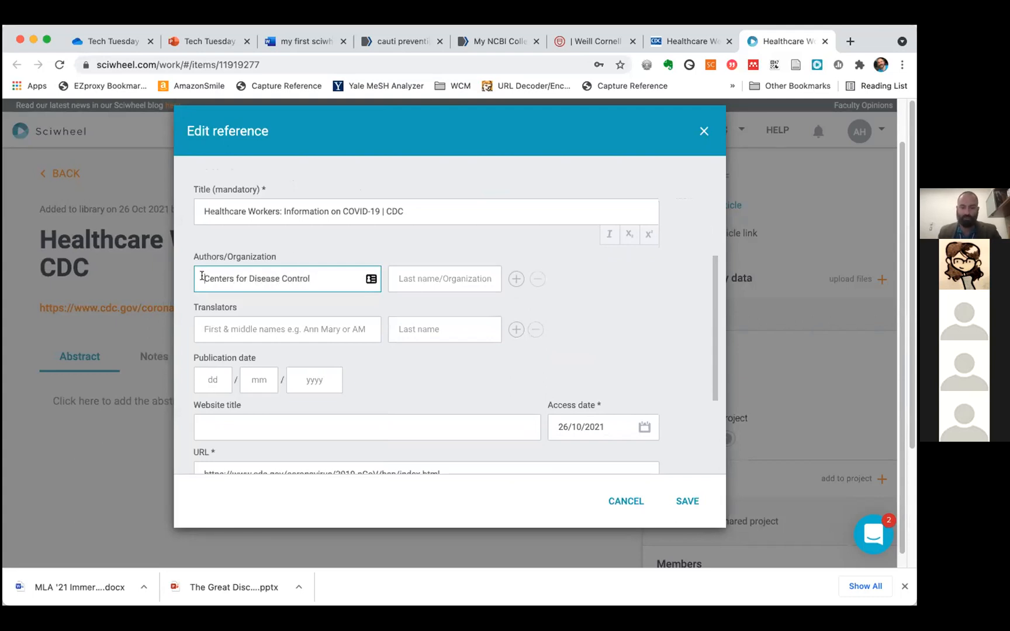
{"action": "left_click", "coordinate": [203, 278]}
{"action": "type", "text": "U.S."}
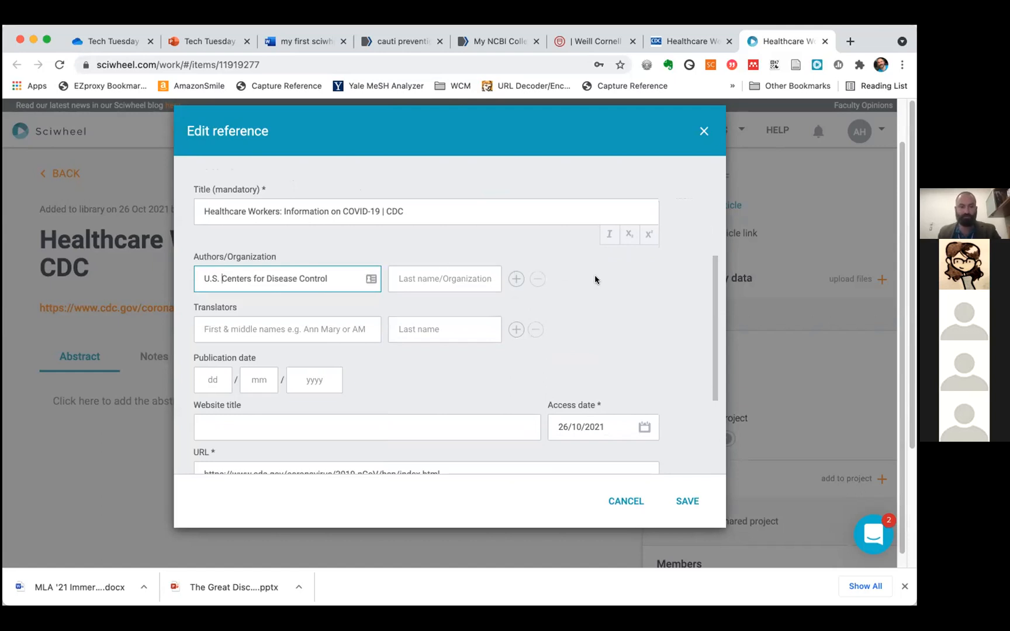
Move "U.S. Centers for Disease Control" from the first-name field to the author's last name/organization field and save the CDC reference
{"action": "left_click_drag", "start_coordinate": [327, 278], "coordinate": [164, 270]}
{"action": "key", "text": "super+c"}
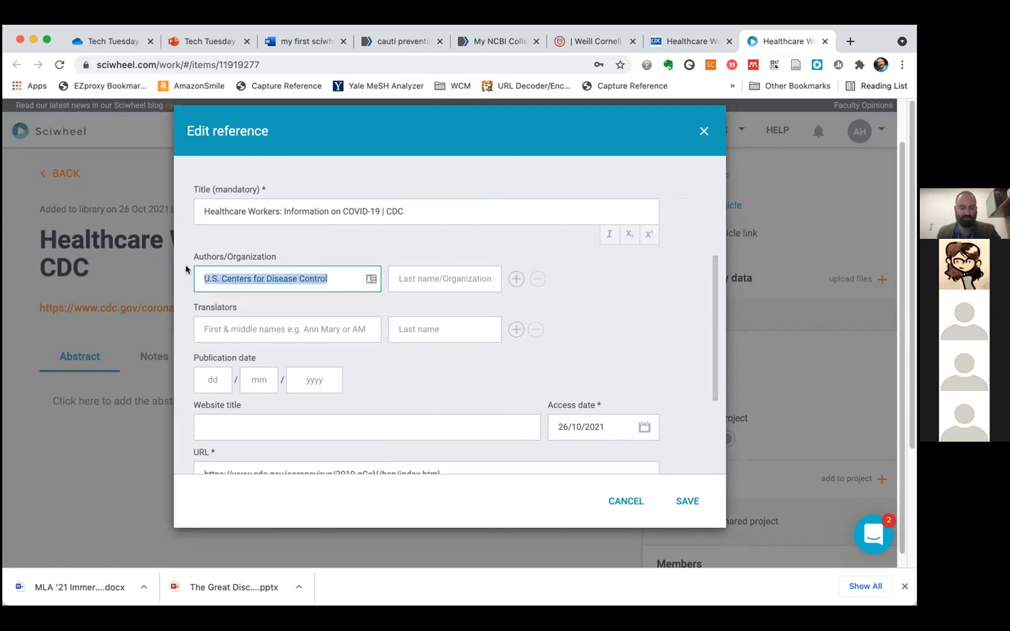
{"action": "key", "text": "BackSpace"}
{"action": "left_click", "coordinate": [474, 287]}
{"action": "key", "text": "super+v"}
{"action": "left_click", "coordinate": [611, 293]}
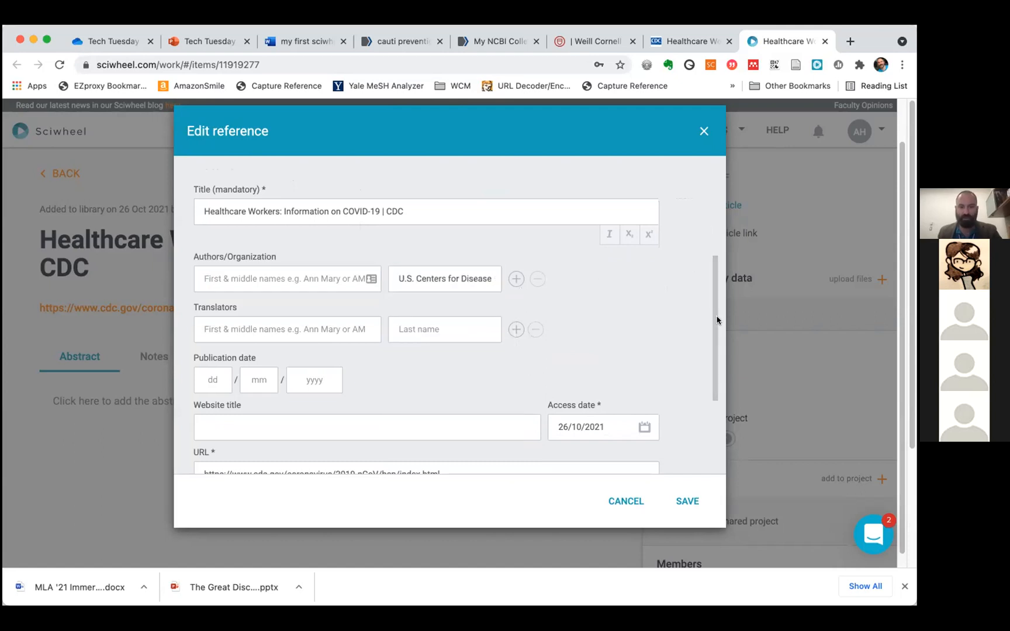
{"action": "scroll", "coordinate": [717, 349], "scroll_direction": "down", "scroll_amount": 5}
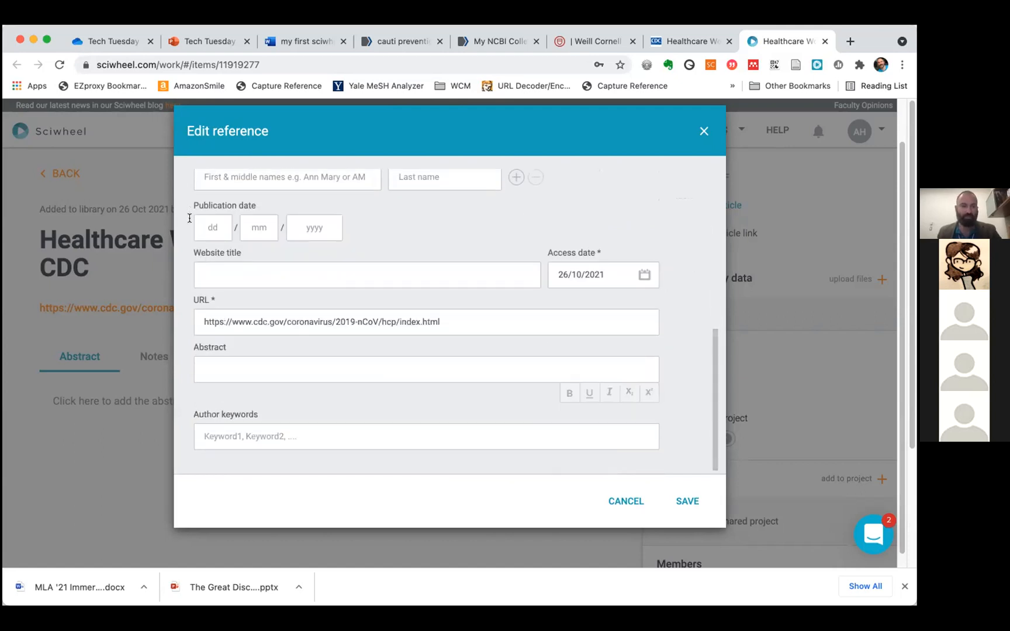
{"action": "left_click", "coordinate": [680, 506]}
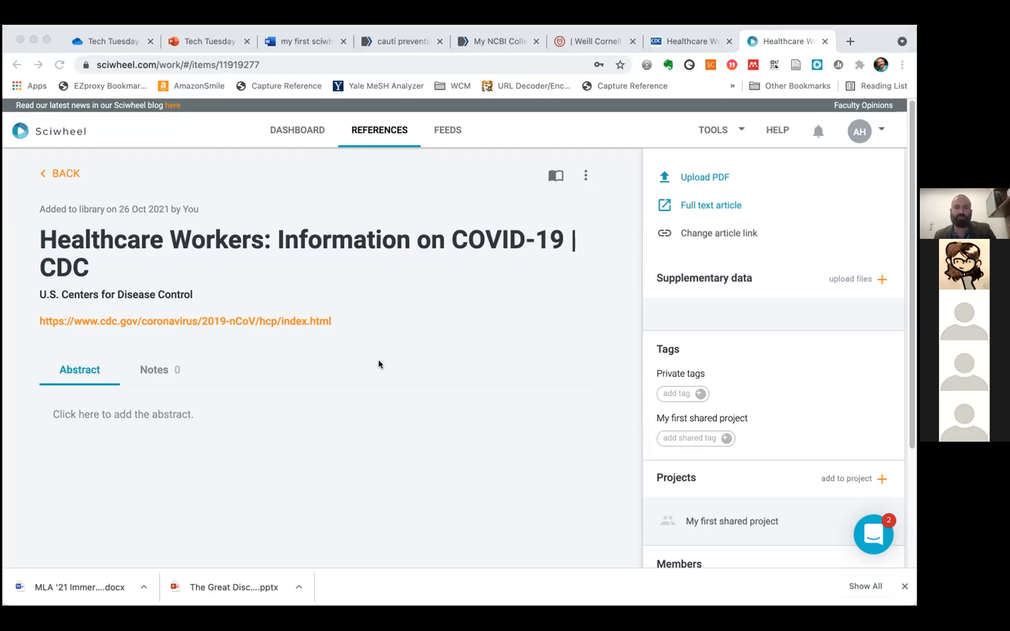
{"action": "left_click", "coordinate": [508, 304]}
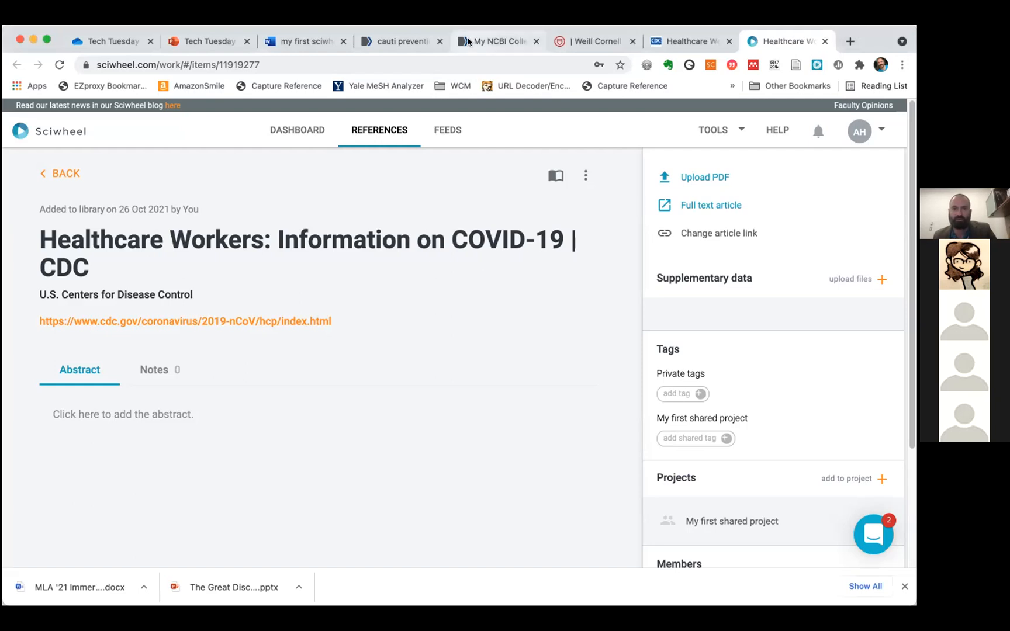
Select the first, second and fourth articles in the PubMed results for "cauti prevention"
{"action": "left_click", "coordinate": [402, 41]}
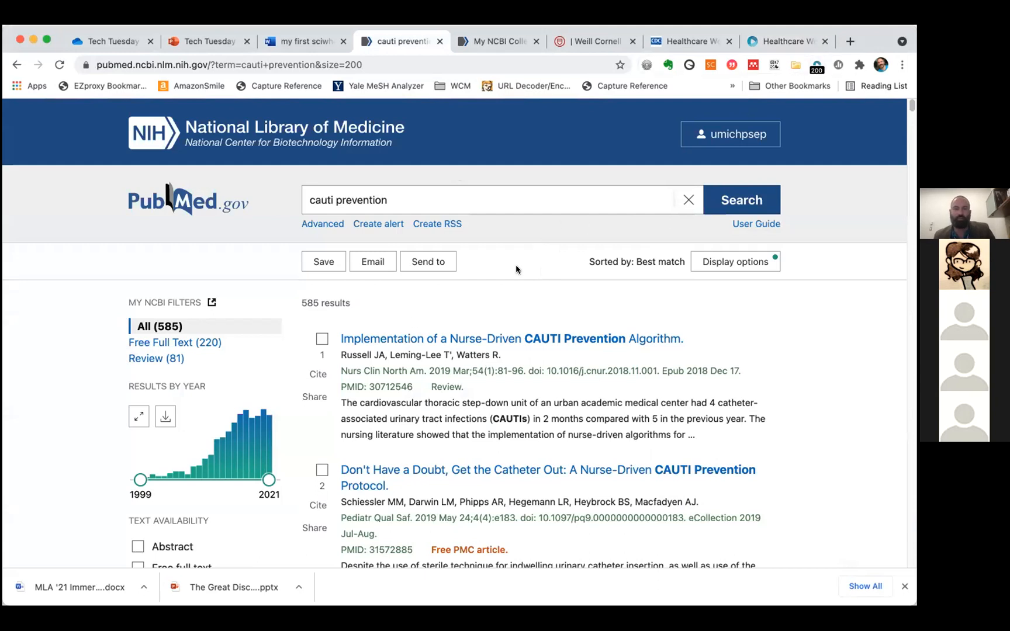
{"action": "left_click", "coordinate": [322, 339]}
{"action": "left_click", "coordinate": [322, 470]}
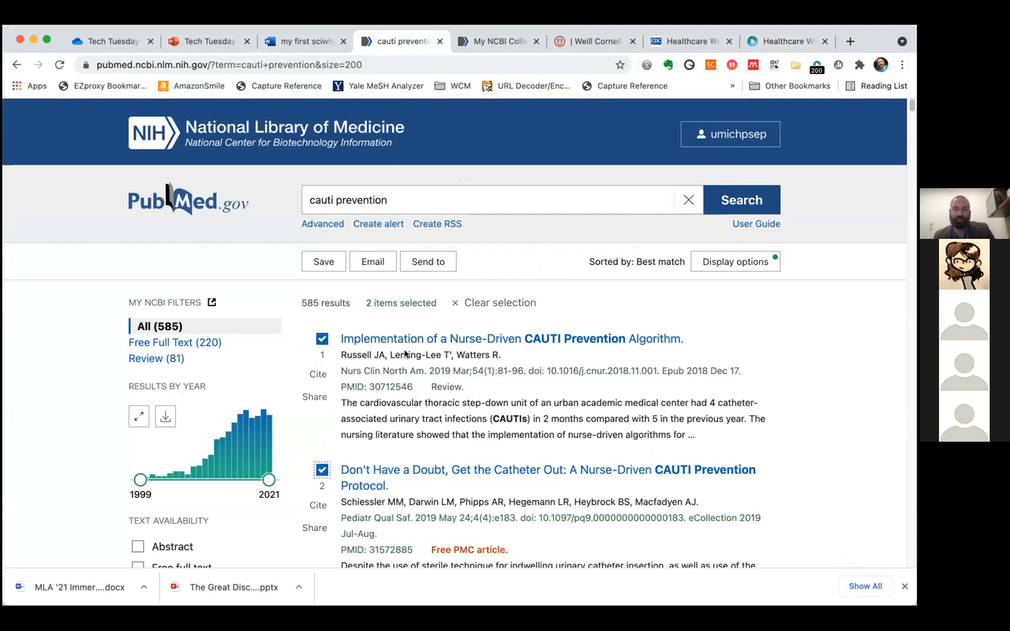
{"action": "left_click", "coordinate": [910, 133]}
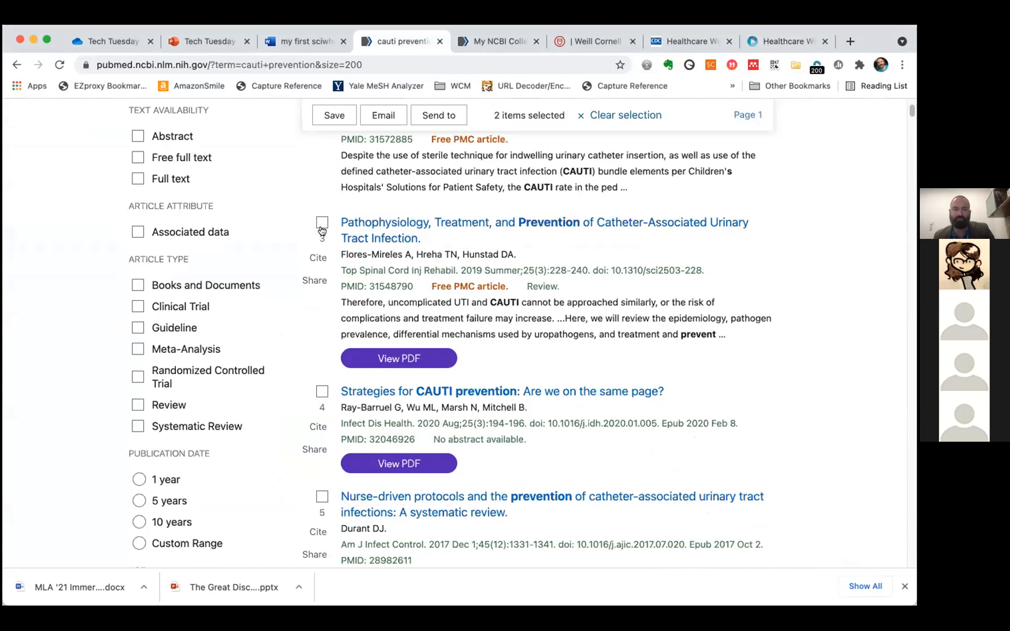
{"action": "left_click", "coordinate": [321, 391]}
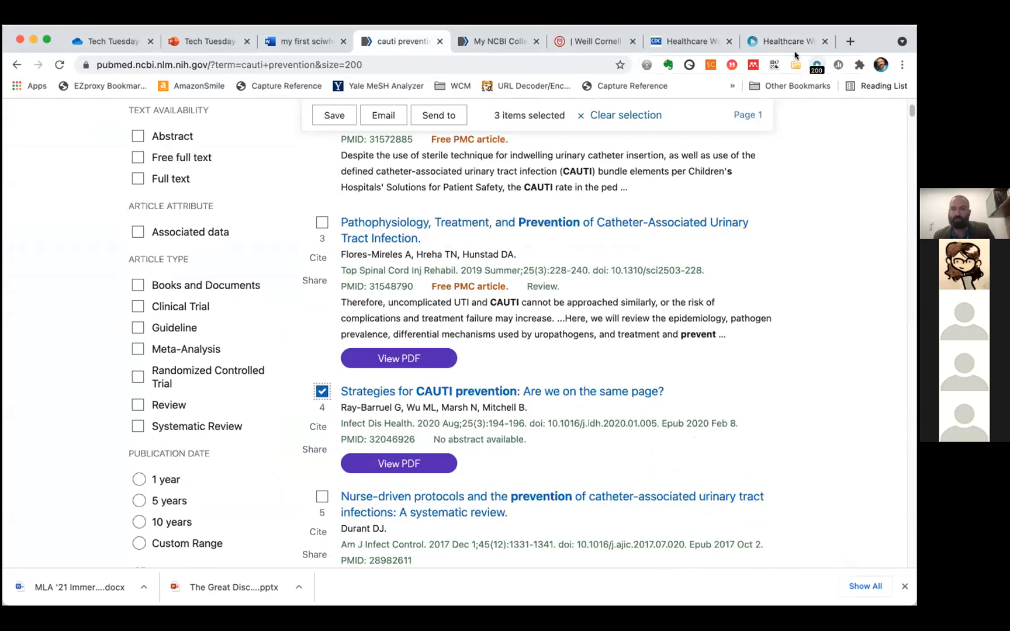
Select all the references the Sciwheel extension detects on the PubMed results page, and close the extension without adding them
{"action": "left_click", "coordinate": [816, 64]}
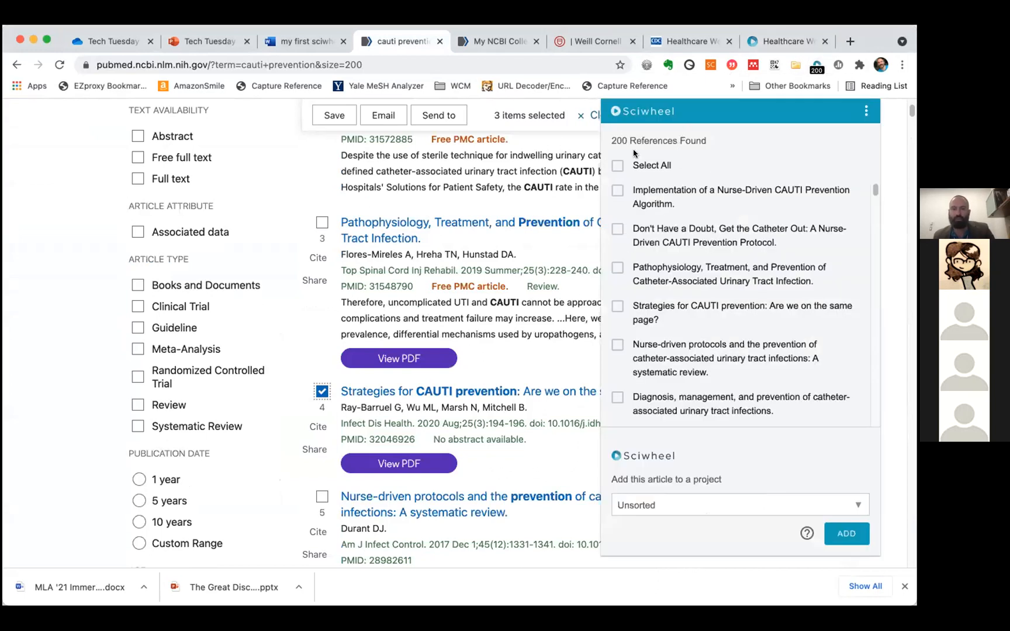
{"action": "left_click", "coordinate": [617, 229]}
{"action": "left_click", "coordinate": [617, 192]}
{"action": "left_click", "coordinate": [617, 267]}
{"action": "left_click", "coordinate": [614, 168]}
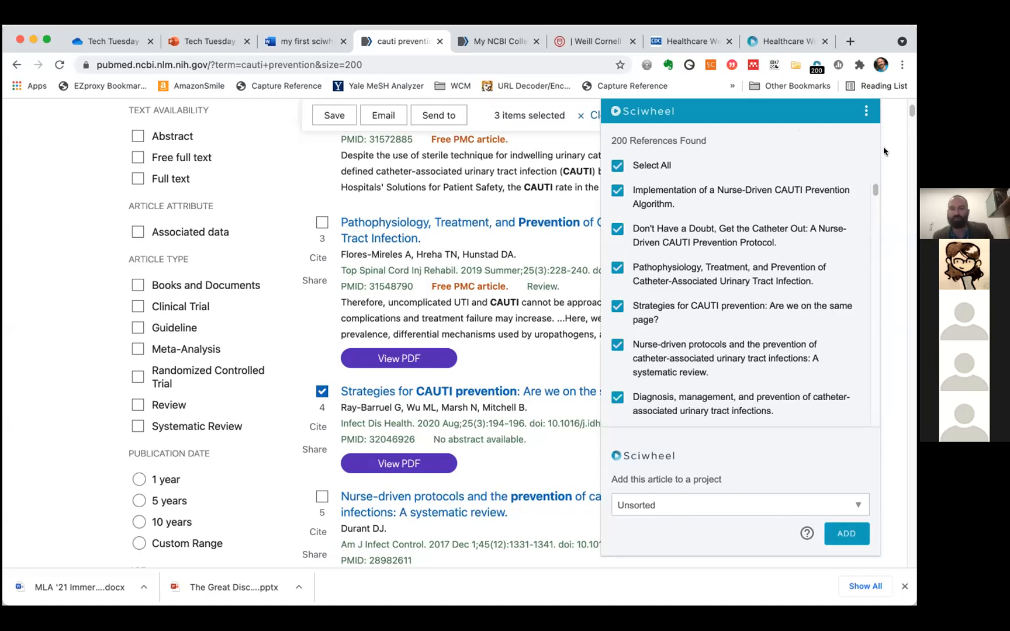
{"action": "left_click", "coordinate": [898, 145]}
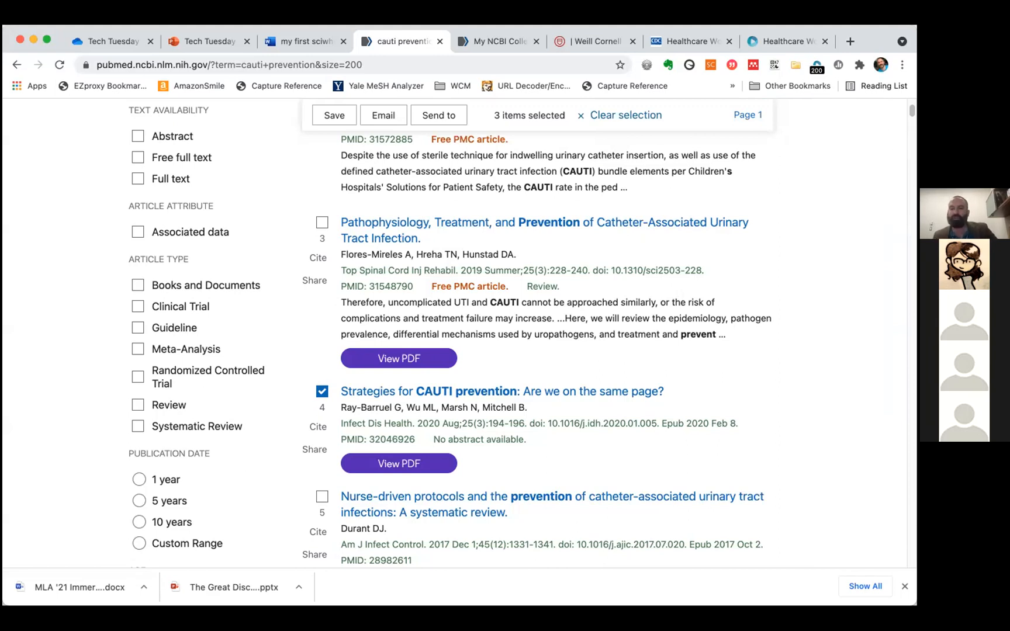
Export the selected PubMed citations to a citation manager file, using the Selection (3) option
{"action": "left_click_drag", "start_coordinate": [911, 110], "coordinate": [903, 80]}
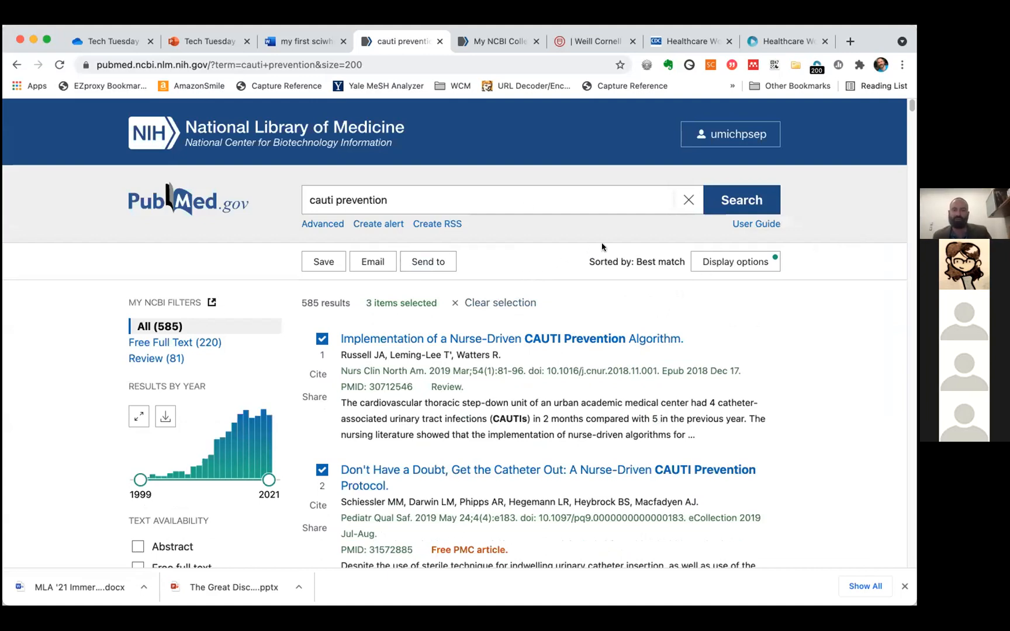
{"action": "left_click", "coordinate": [415, 266]}
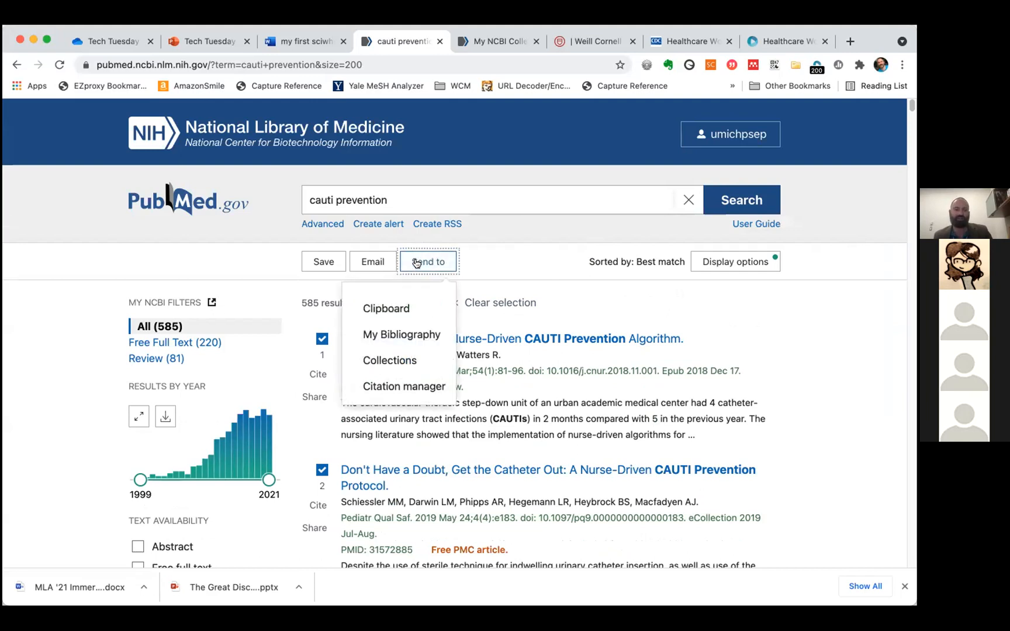
{"action": "left_click", "coordinate": [416, 263]}
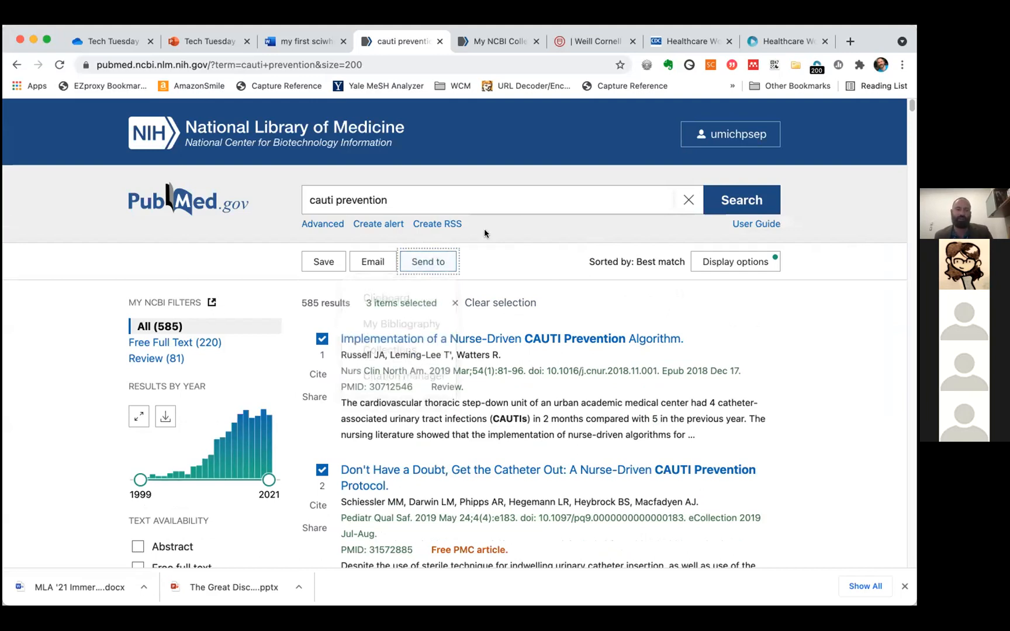
{"action": "left_click", "coordinate": [426, 266]}
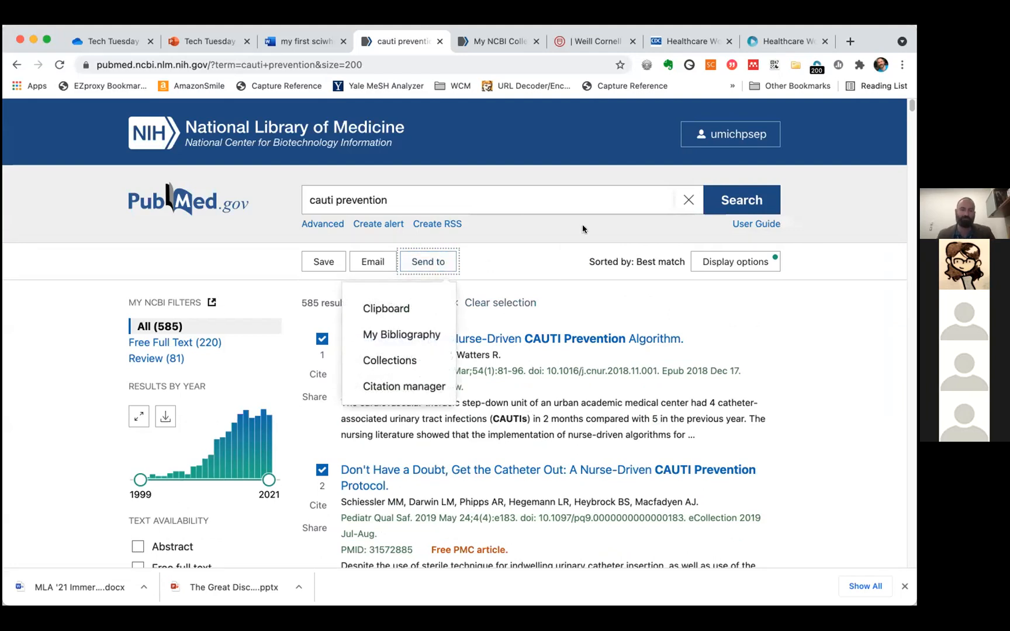
{"action": "left_click", "coordinate": [404, 386]}
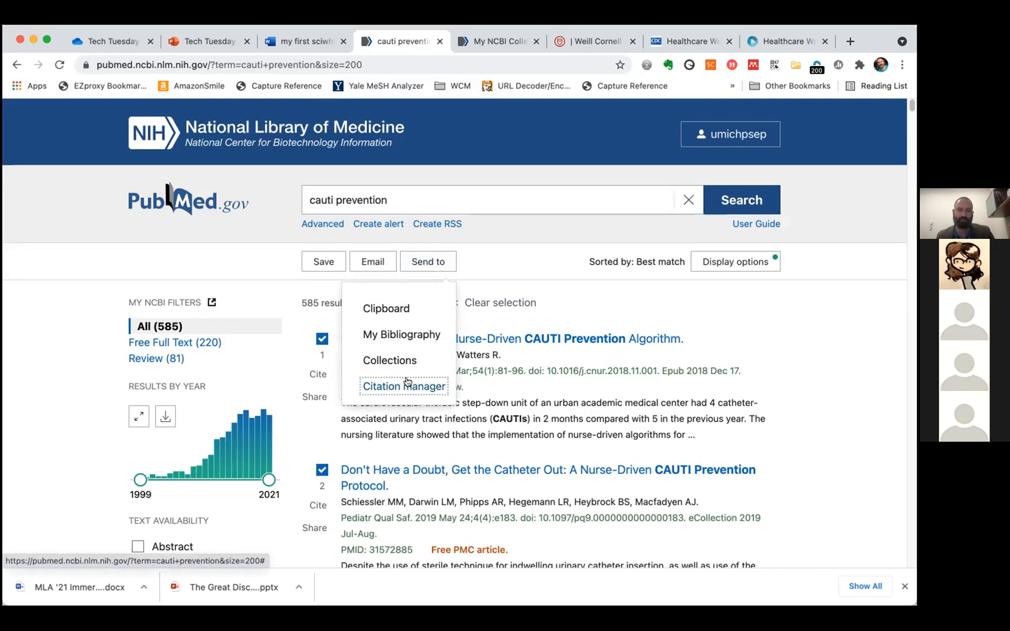
{"action": "left_click", "coordinate": [428, 350]}
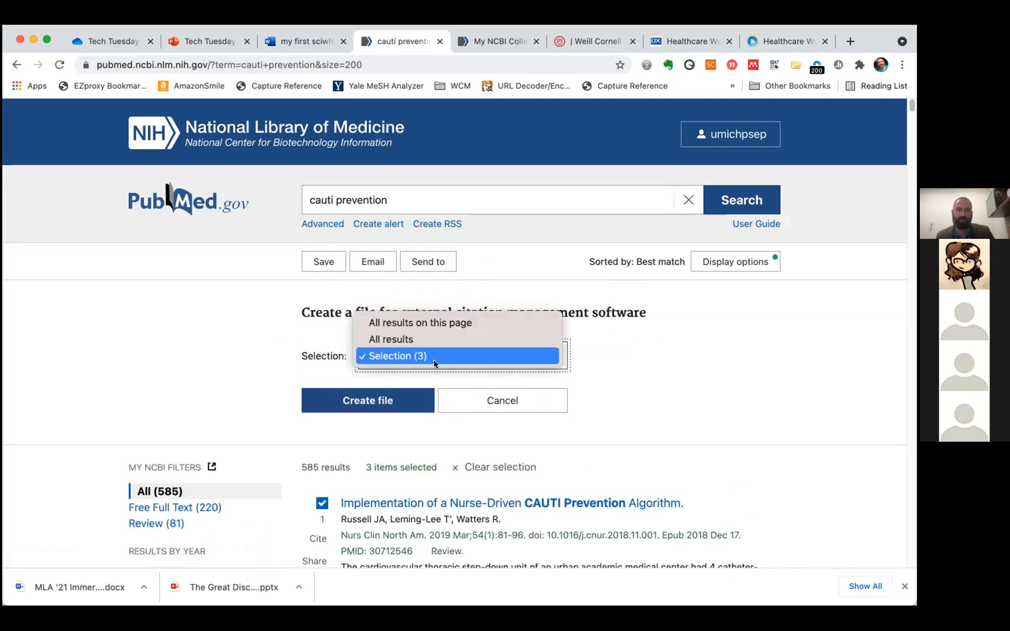
{"action": "left_click", "coordinate": [433, 357]}
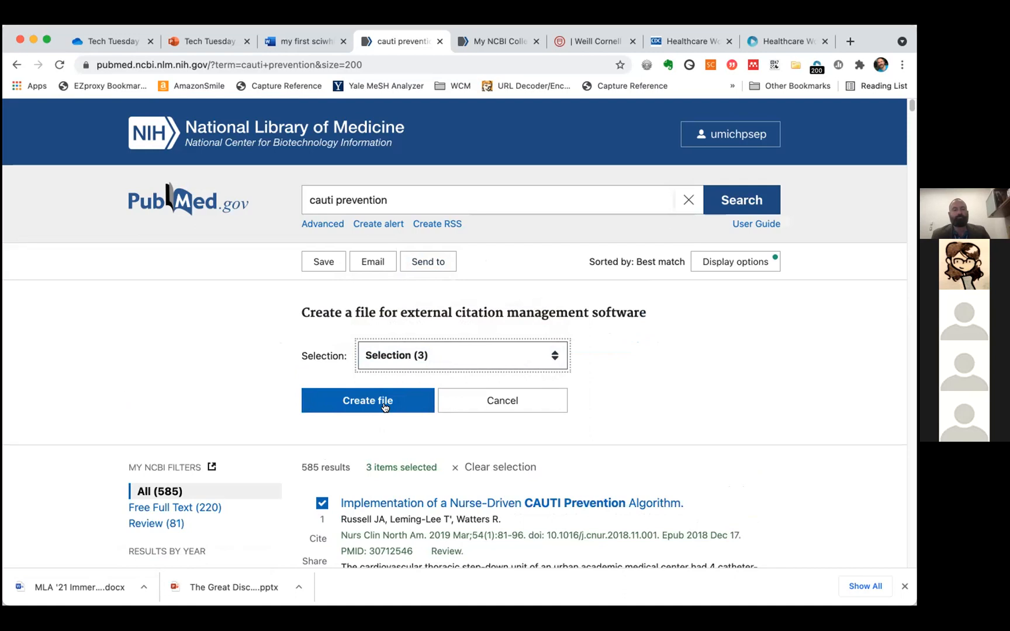
{"action": "left_click", "coordinate": [384, 406]}
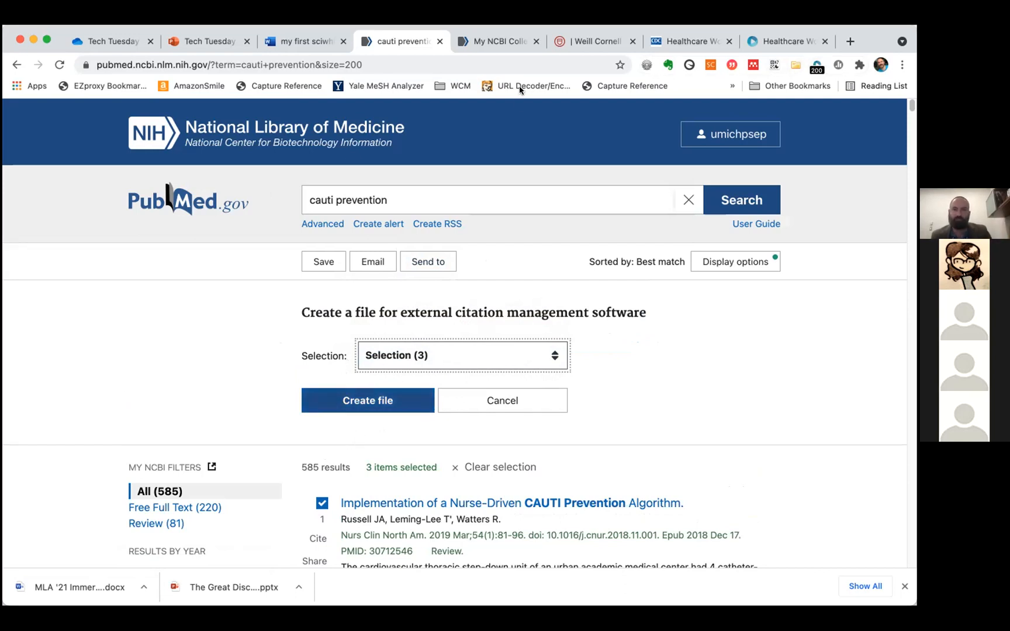
{"action": "left_click", "coordinate": [382, 400]}
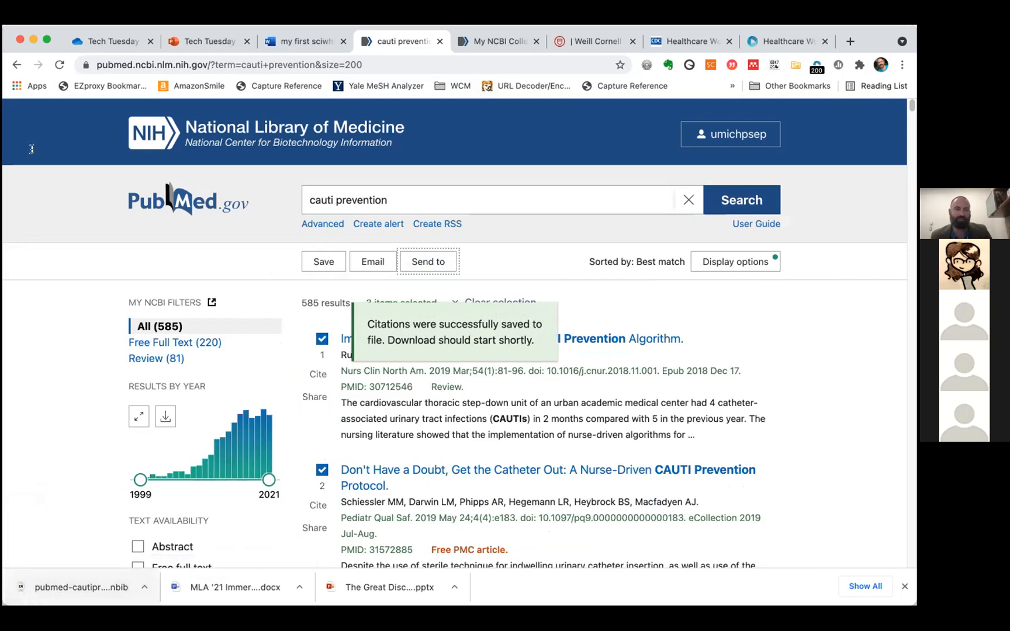
Return to "My first shared project" in Sciwheel and import the downloaded PubMed .nbib reference file
{"action": "left_click", "coordinate": [770, 44]}
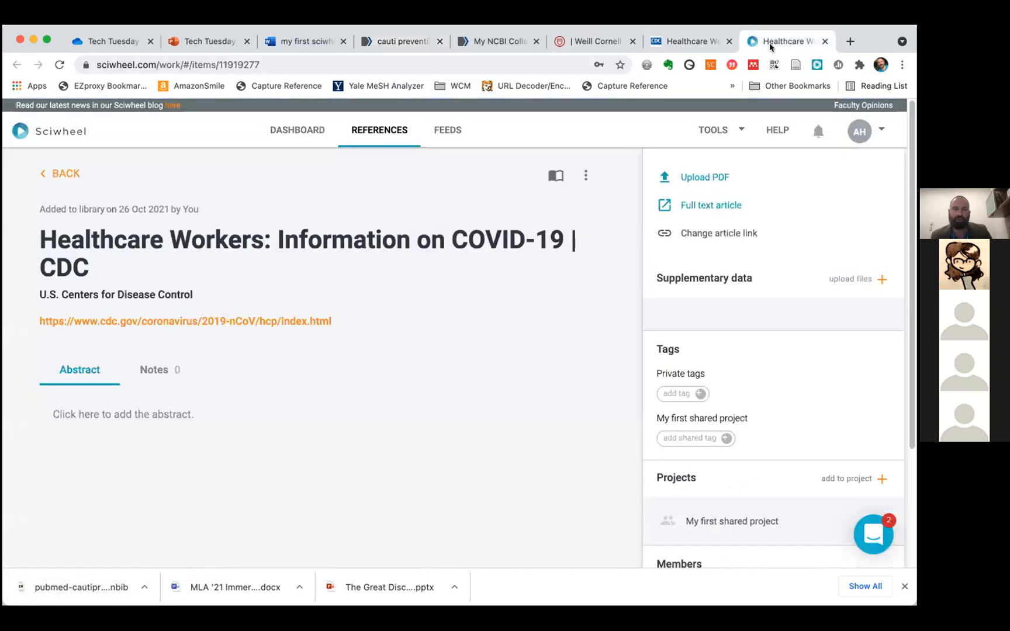
{"action": "left_click", "coordinate": [60, 174]}
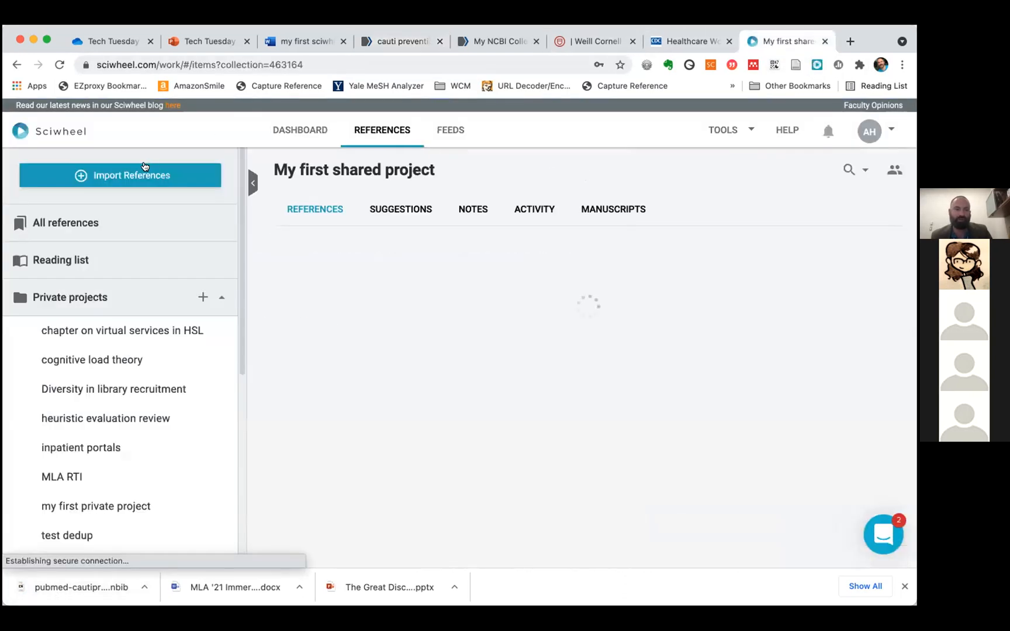
{"action": "scroll", "coordinate": [220, 328], "scroll_direction": "up", "scroll_amount": 6}
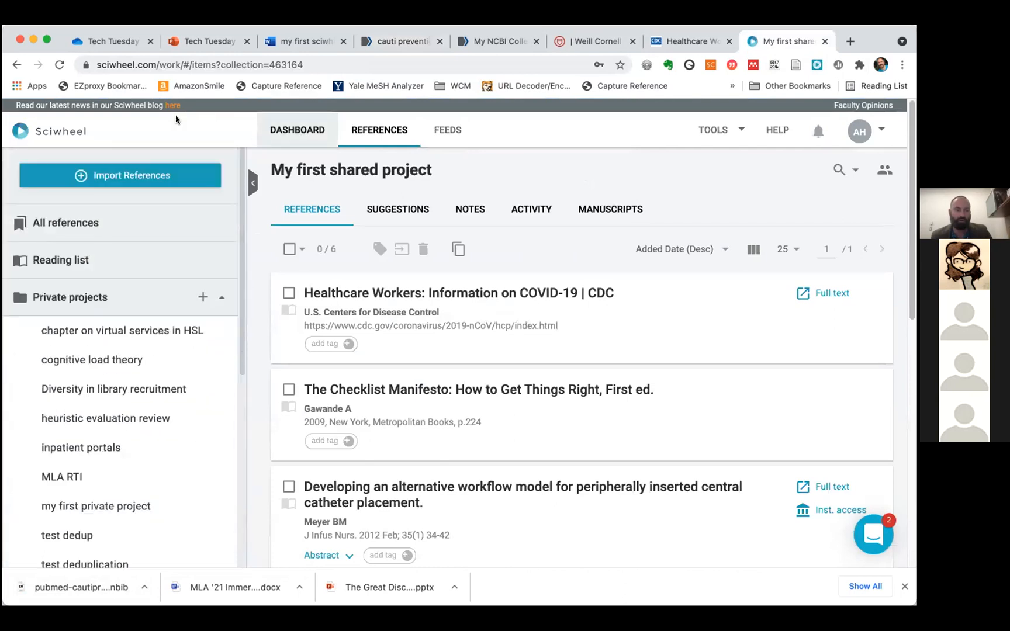
{"action": "left_click", "coordinate": [123, 175]}
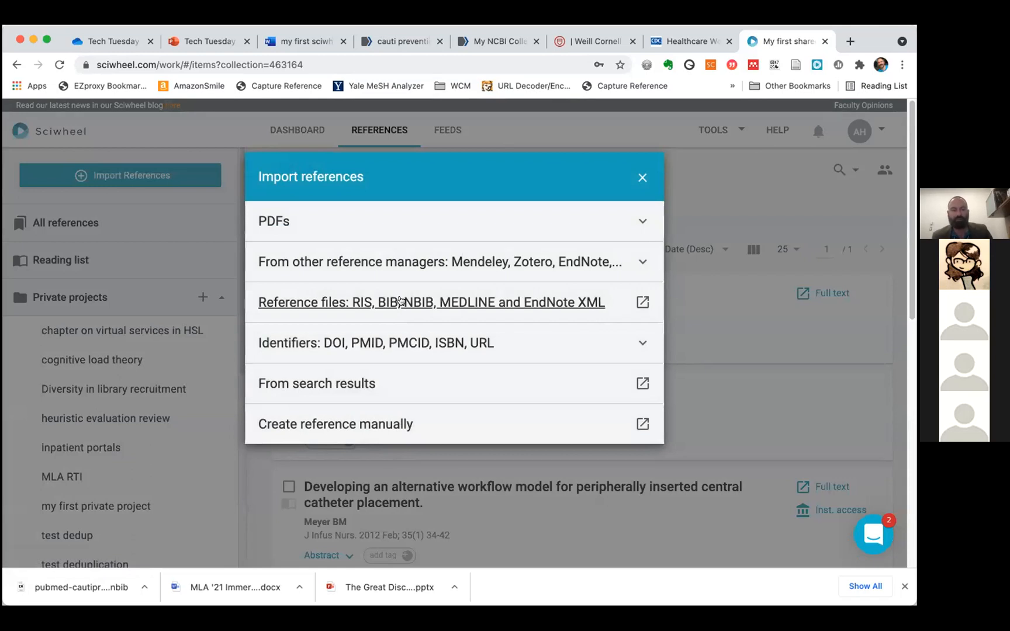
{"action": "left_click", "coordinate": [399, 301]}
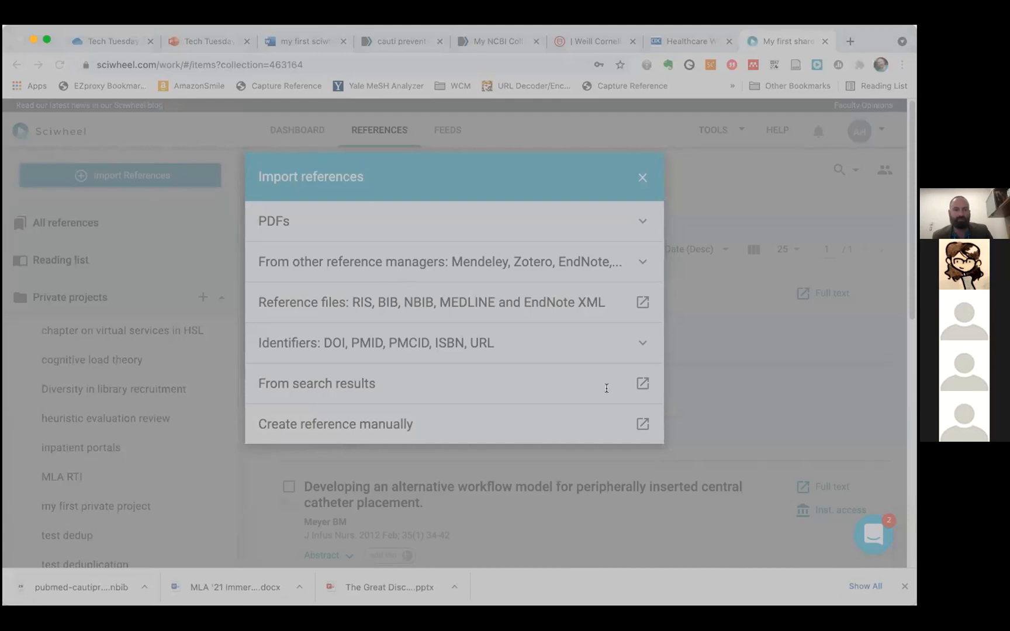
{"action": "left_click", "coordinate": [781, 456]}
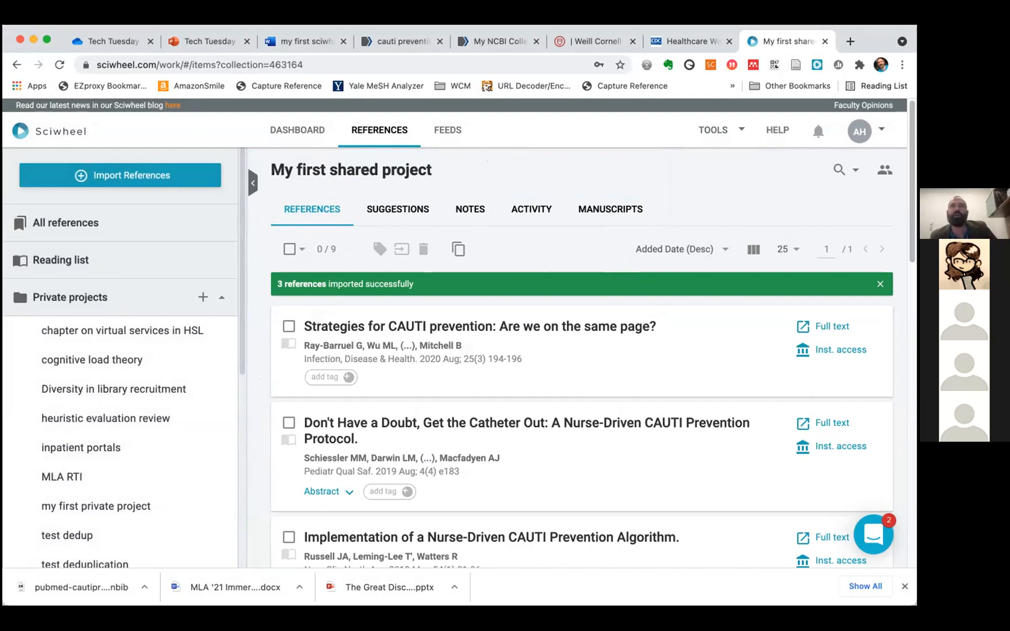
Switch to "my first sciwheel manuscript" in Word and examine the admin-managed Sciwheel add-in and where Office add-ins are found
{"action": "left_click", "coordinate": [314, 40]}
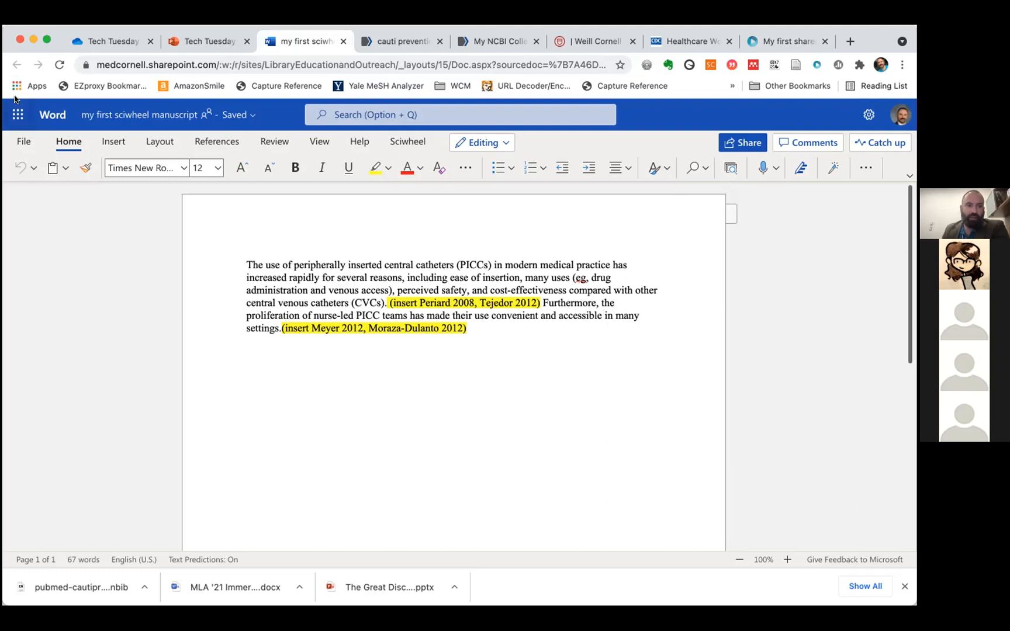
{"action": "left_click", "coordinate": [113, 143]}
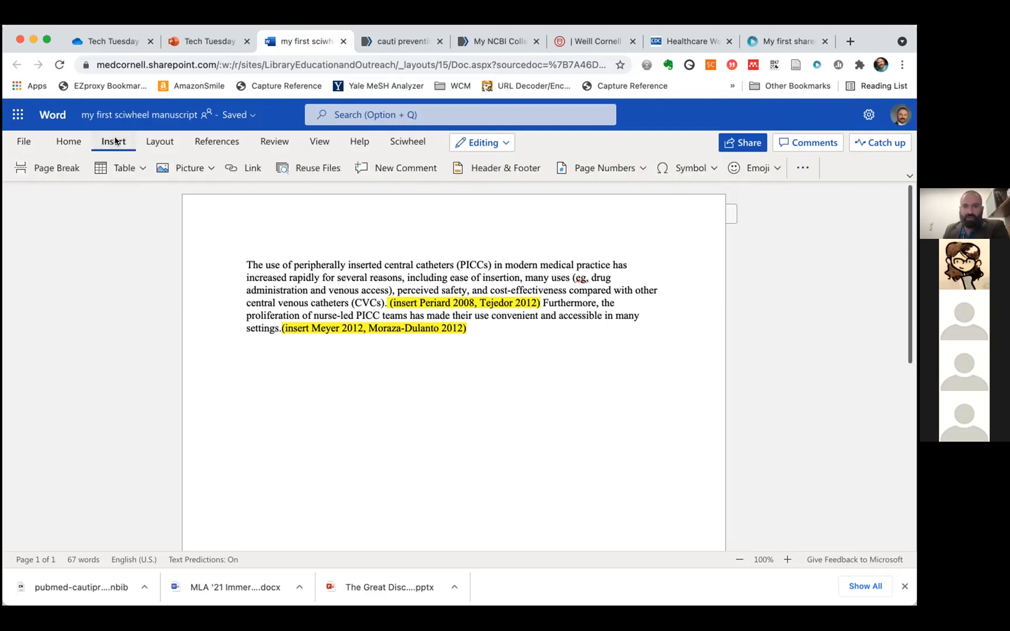
{"action": "left_click", "coordinate": [800, 168]}
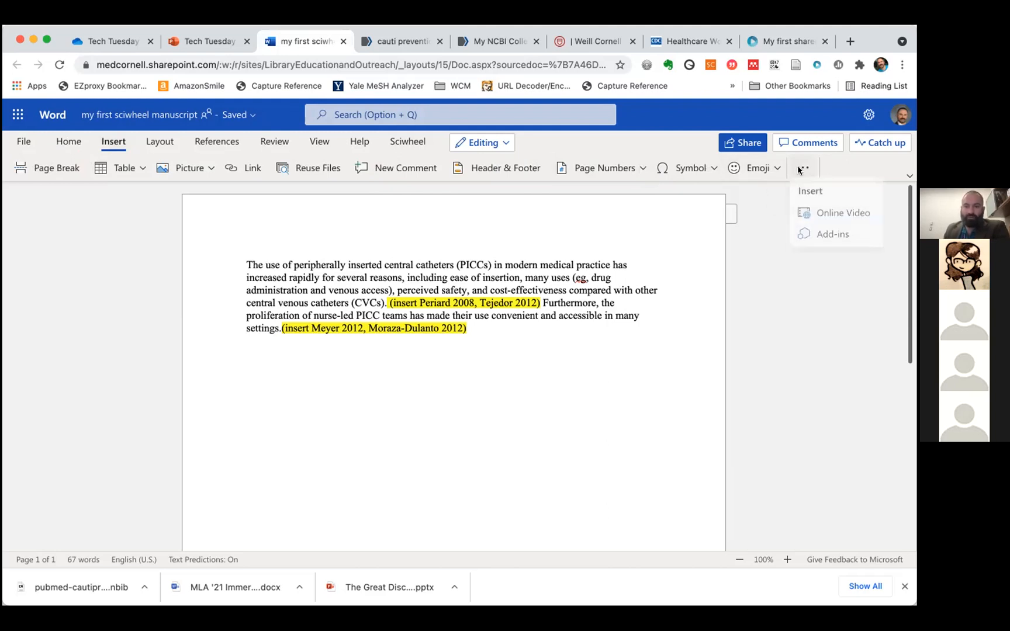
{"action": "left_click", "coordinate": [837, 236]}
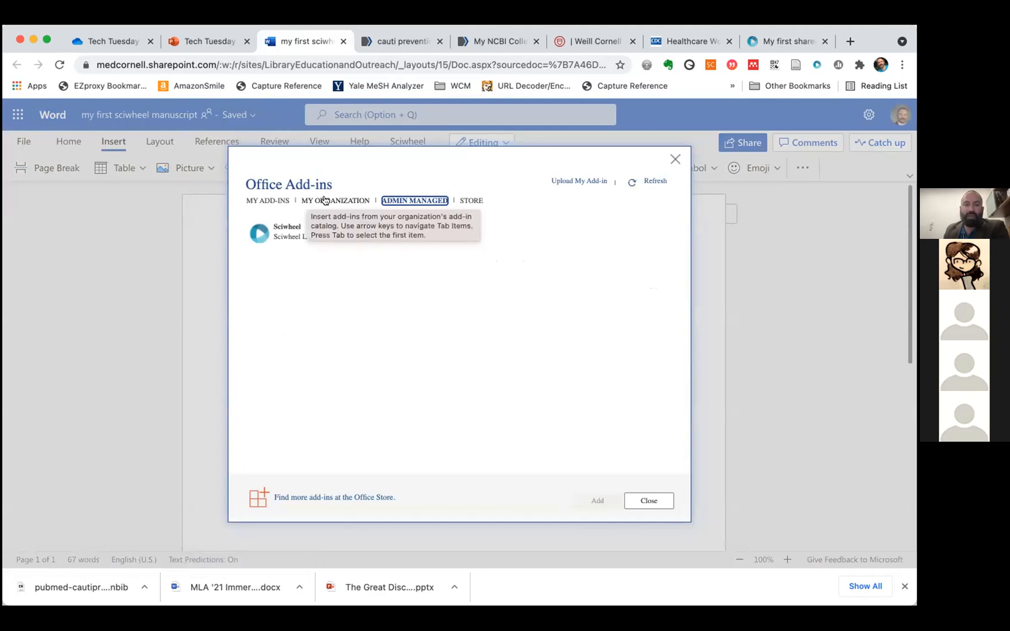
{"action": "left_click", "coordinate": [304, 238]}
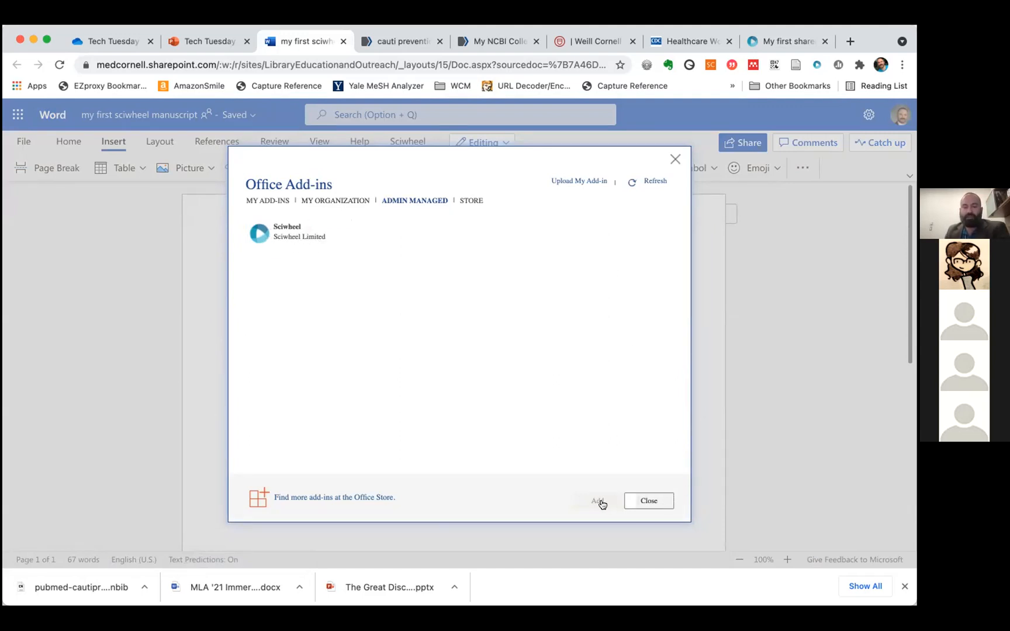
{"action": "left_click", "coordinate": [342, 241]}
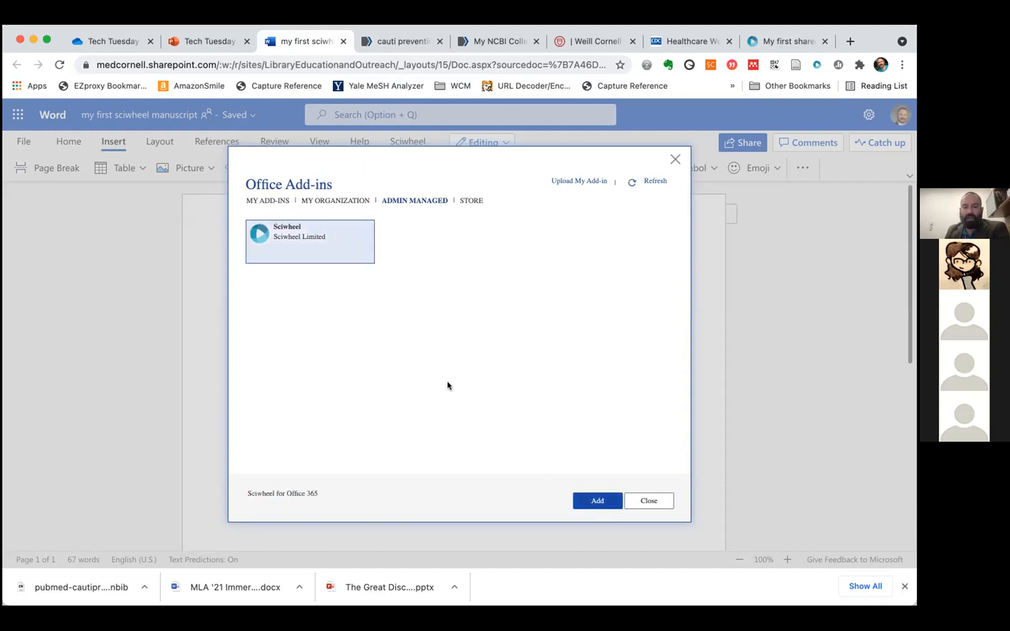
{"action": "left_click", "coordinate": [651, 501]}
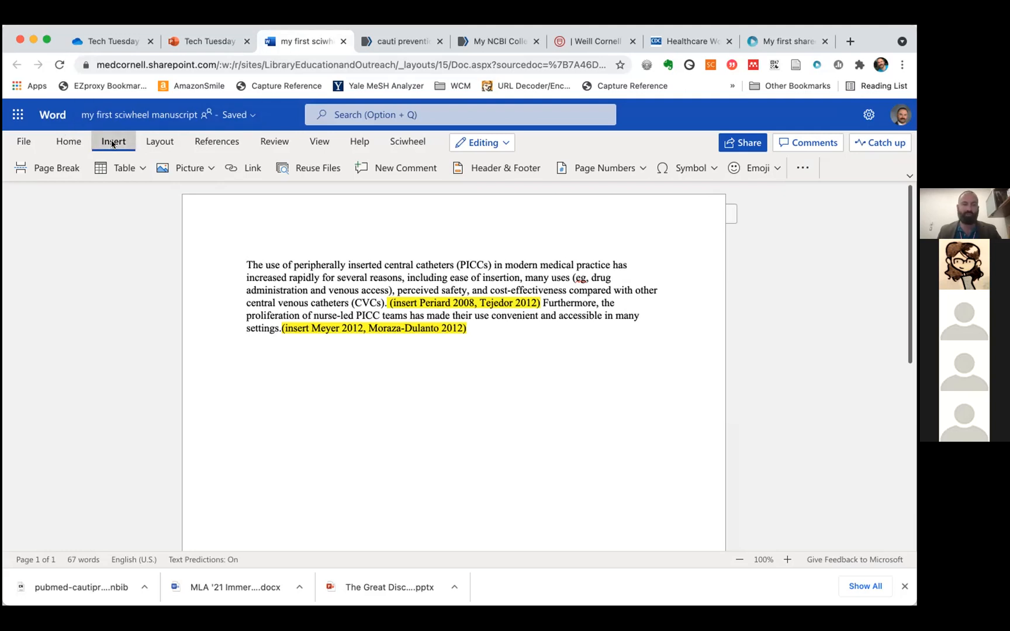
{"action": "left_click", "coordinate": [803, 169]}
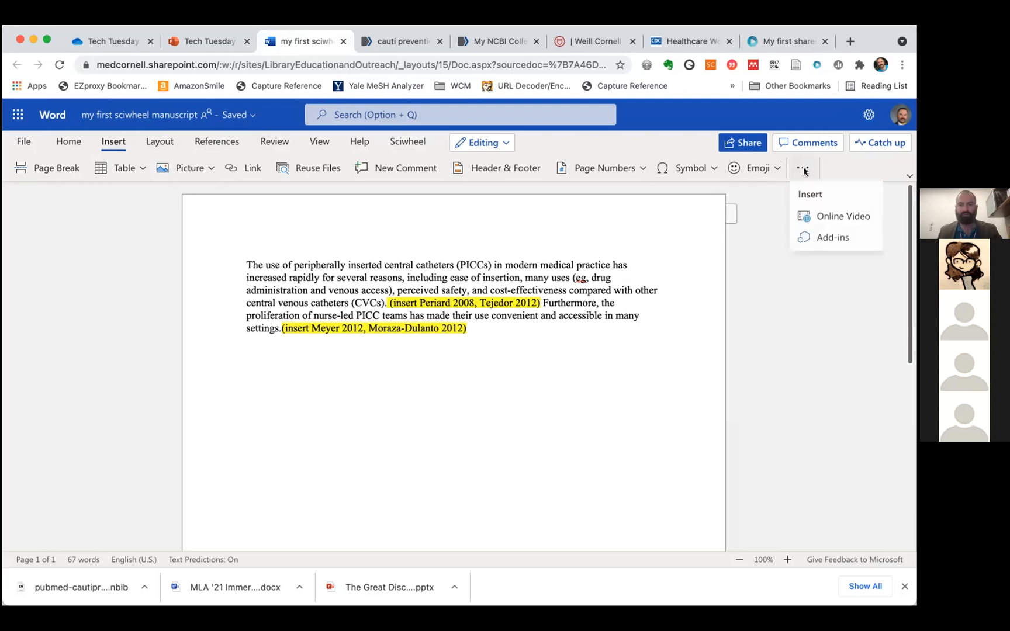
Examine the admin-managed Office add-ins for the Sciwheel entry, closing the list without adding anything
{"action": "left_click", "coordinate": [830, 239]}
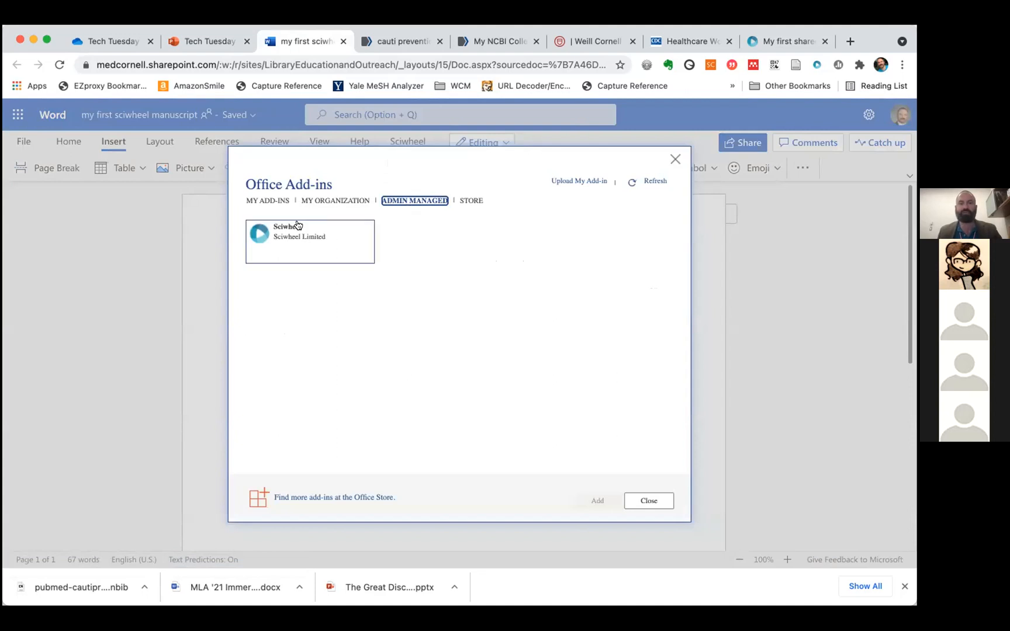
{"action": "left_click", "coordinate": [650, 501]}
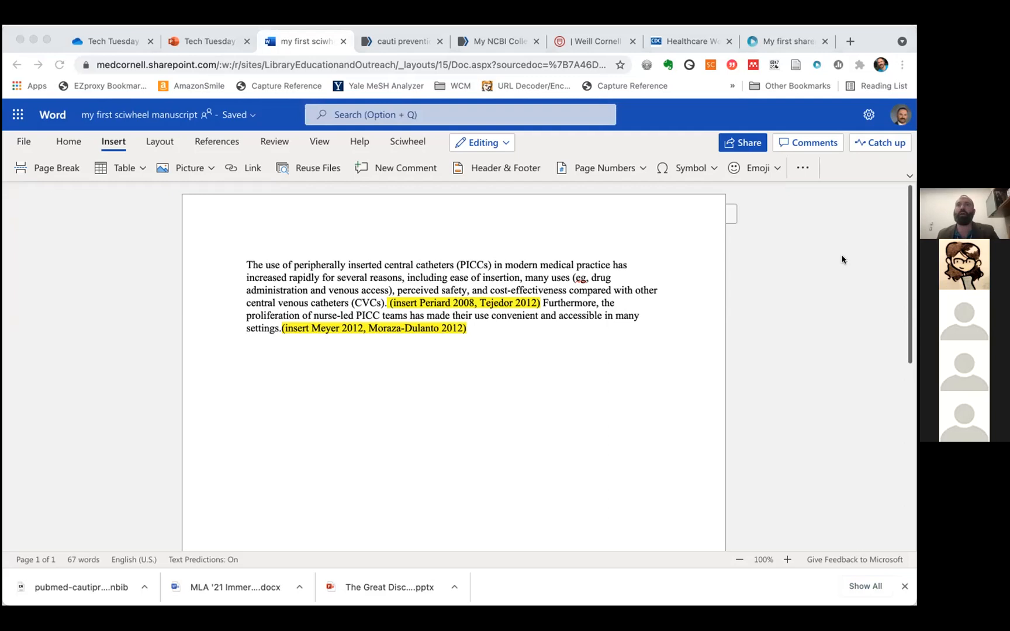
Start inserting Sciwheel citations just before the first highlighted placeholder, signing in with the saved account email and password
{"action": "left_click", "coordinate": [386, 302]}
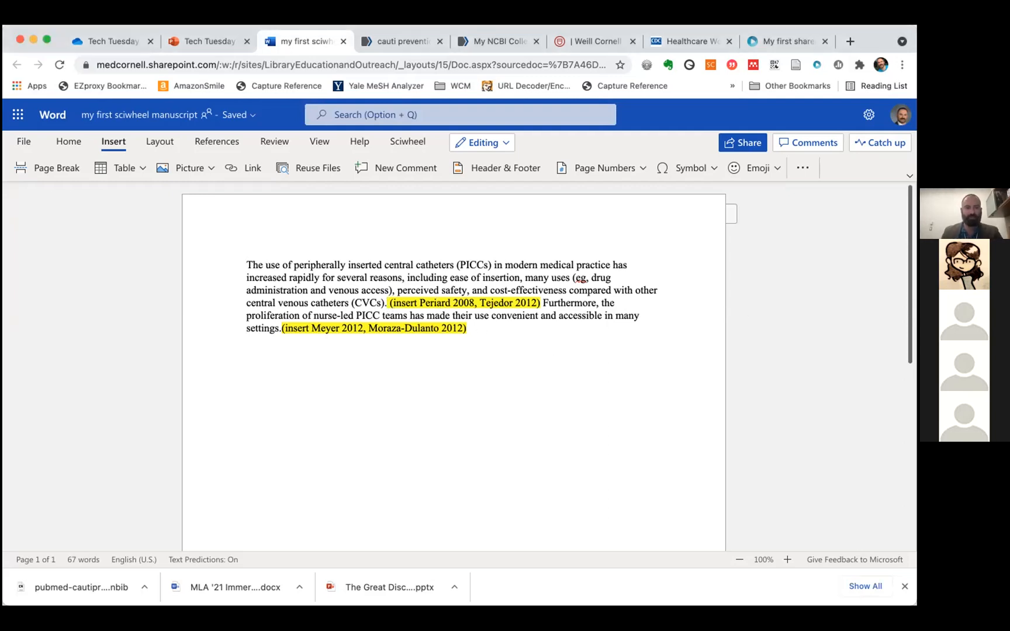
{"action": "left_click", "coordinate": [407, 141]}
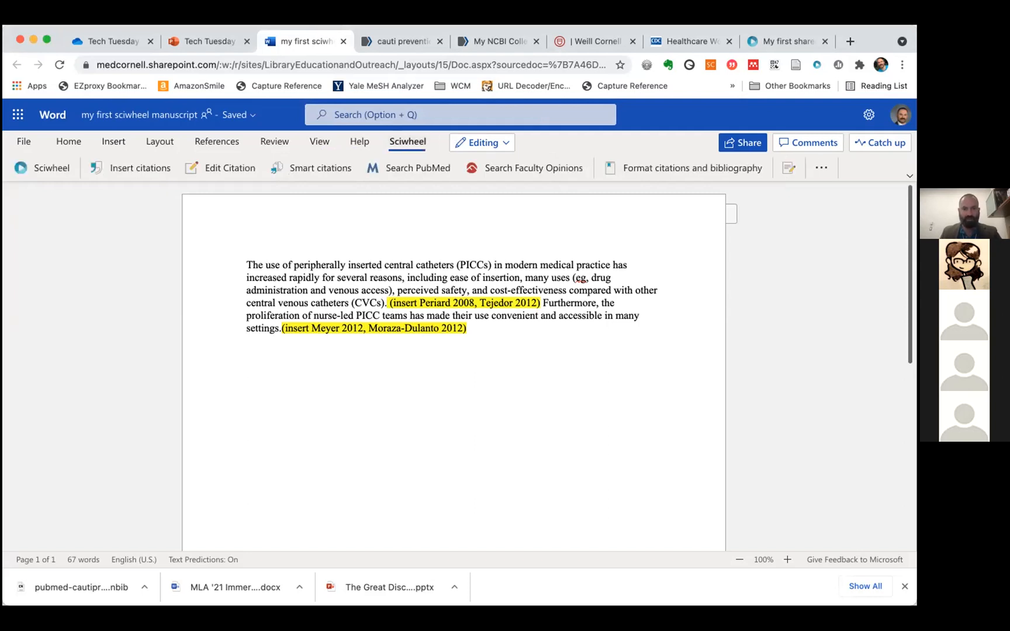
{"action": "left_click", "coordinate": [112, 169]}
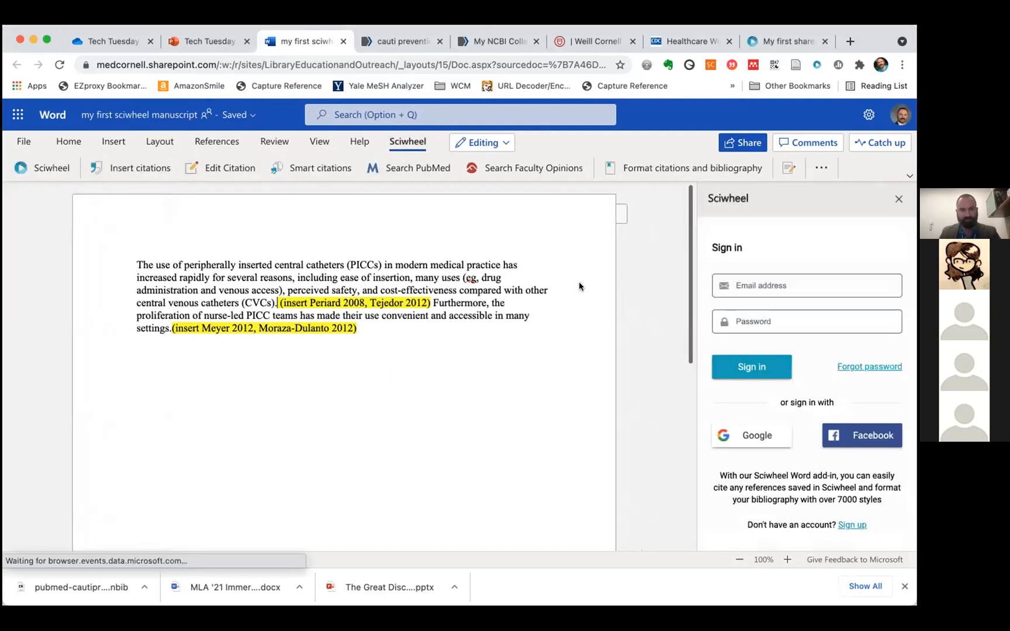
{"action": "left_click", "coordinate": [786, 287]}
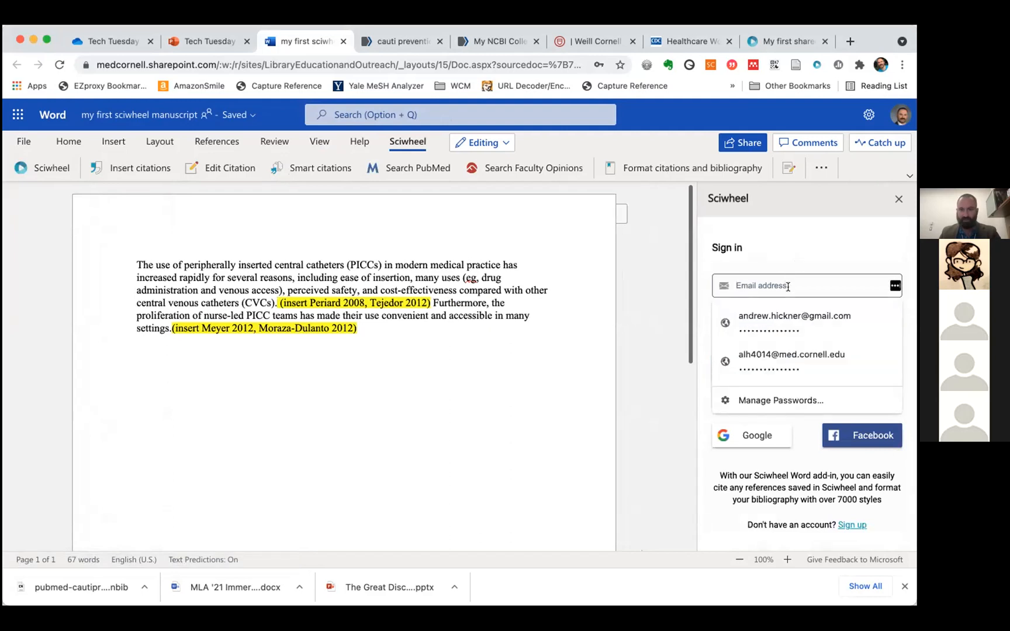
{"action": "left_click", "coordinate": [777, 322]}
{"action": "left_click", "coordinate": [760, 373]}
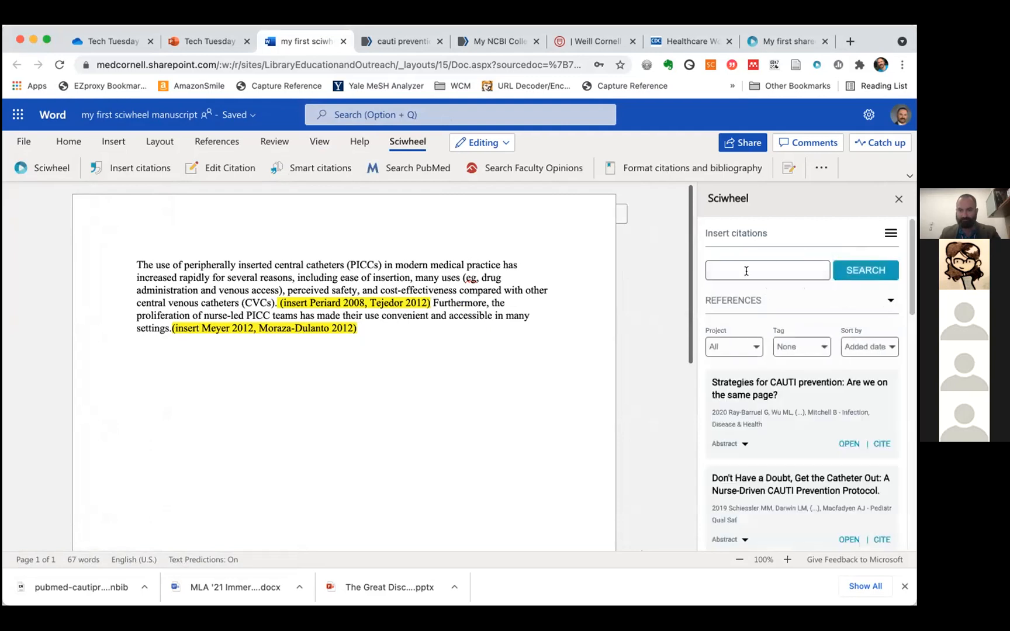
Search by the first placeholder author's surname and cite the 2008 randomized controlled trial on peripherally inserted central catheters
{"action": "left_click", "coordinate": [751, 267]}
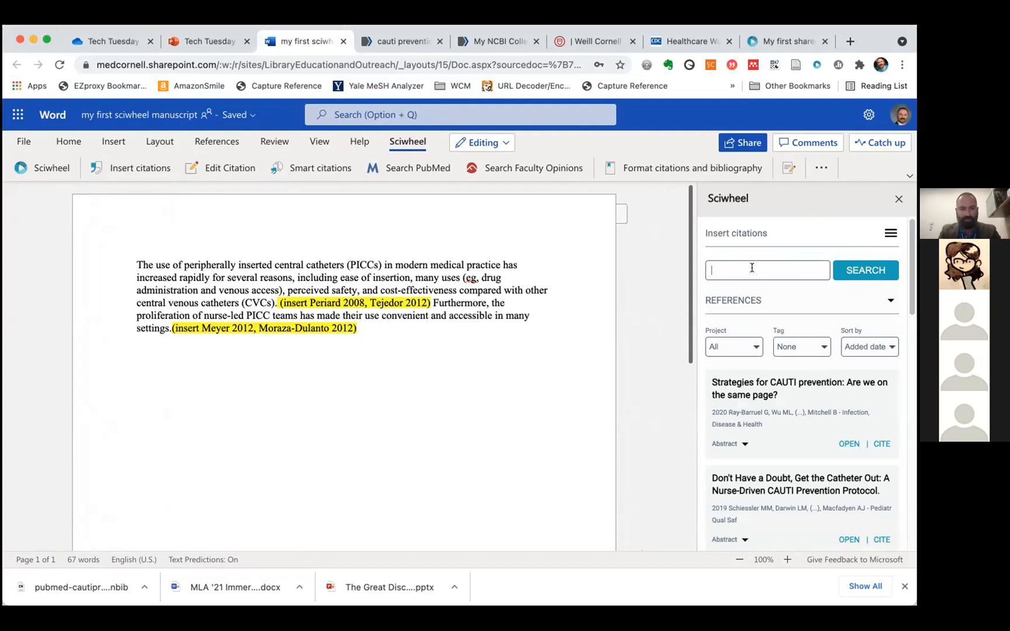
{"action": "type", "text": "perdiar"}
{"action": "key", "text": "BackSpace"}
{"action": "key", "text": "BackSpace"}
{"action": "key", "text": "BackSpace"}
{"action": "key", "text": "BackSpace"}
{"action": "type", "text": "iard"}
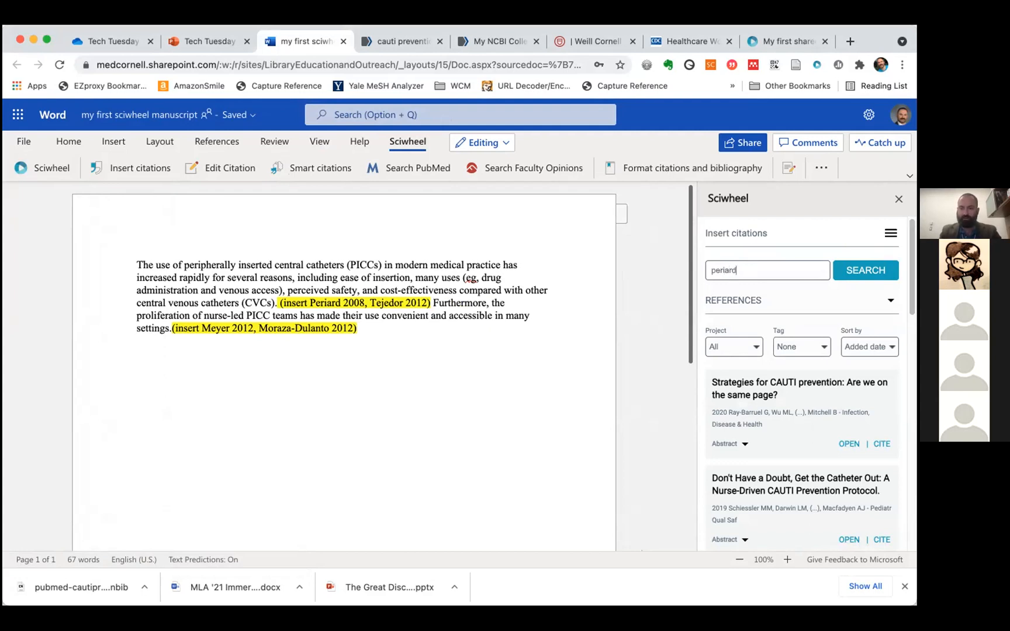
{"action": "key", "text": "Return"}
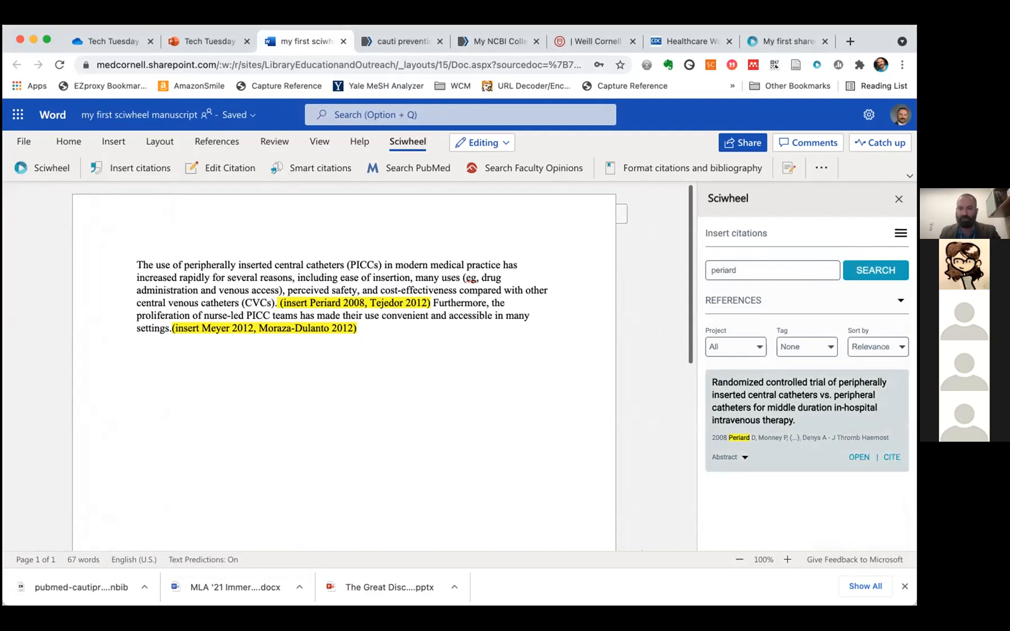
{"action": "left_click", "coordinate": [891, 457]}
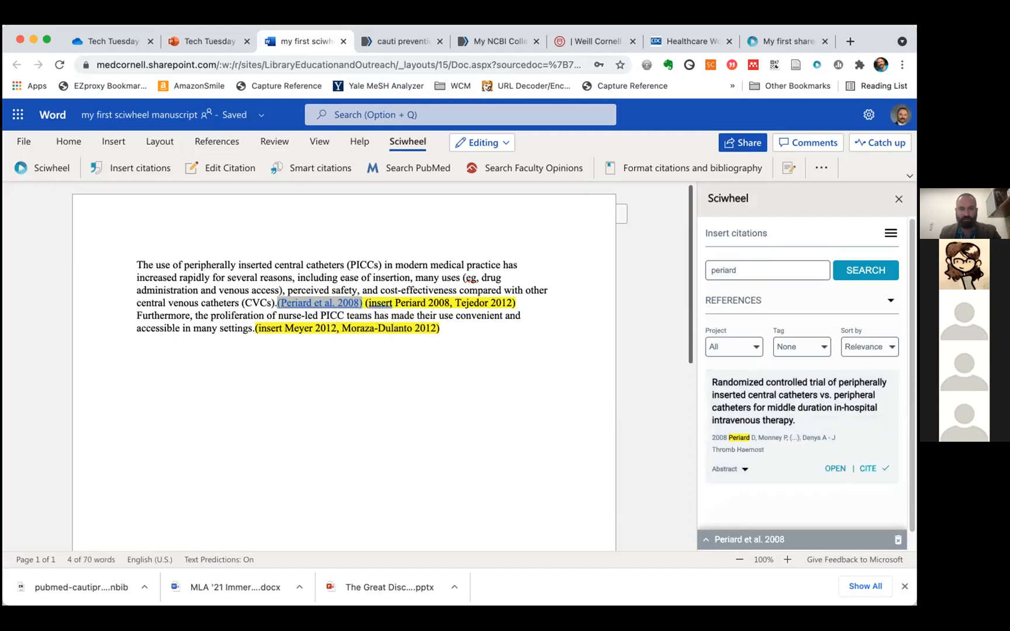
Directly after the 2008 citation, find and cite the 2012 reference on temporary central venous catheter utilization and the "idle central venous catheter"
{"action": "left_click", "coordinate": [365, 304]}
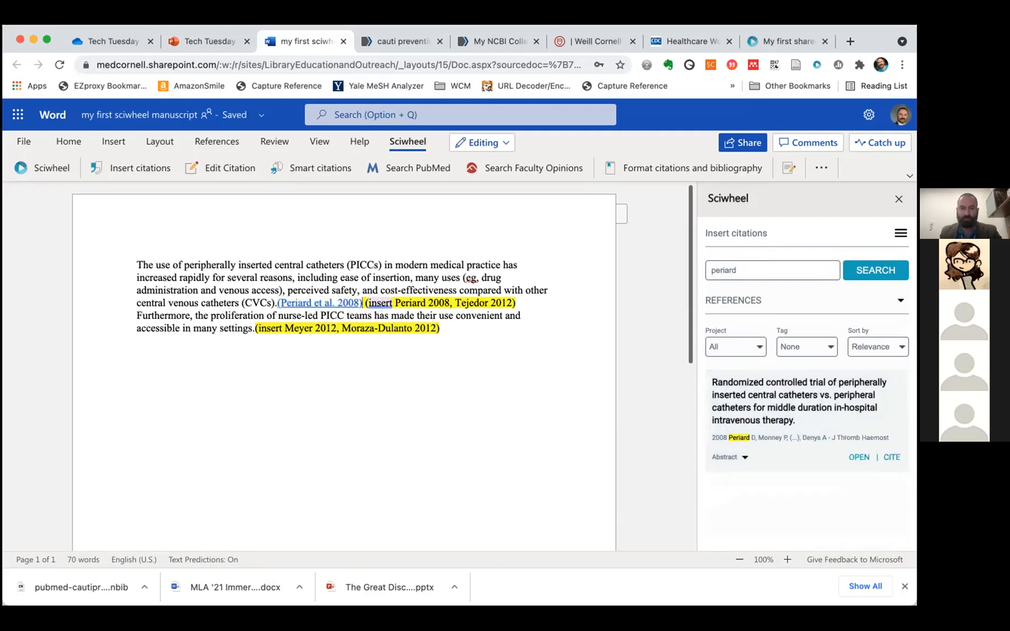
{"action": "double_click", "coordinate": [745, 263]}
{"action": "type", "text": "tejedor"}
{"action": "left_click", "coordinate": [877, 267]}
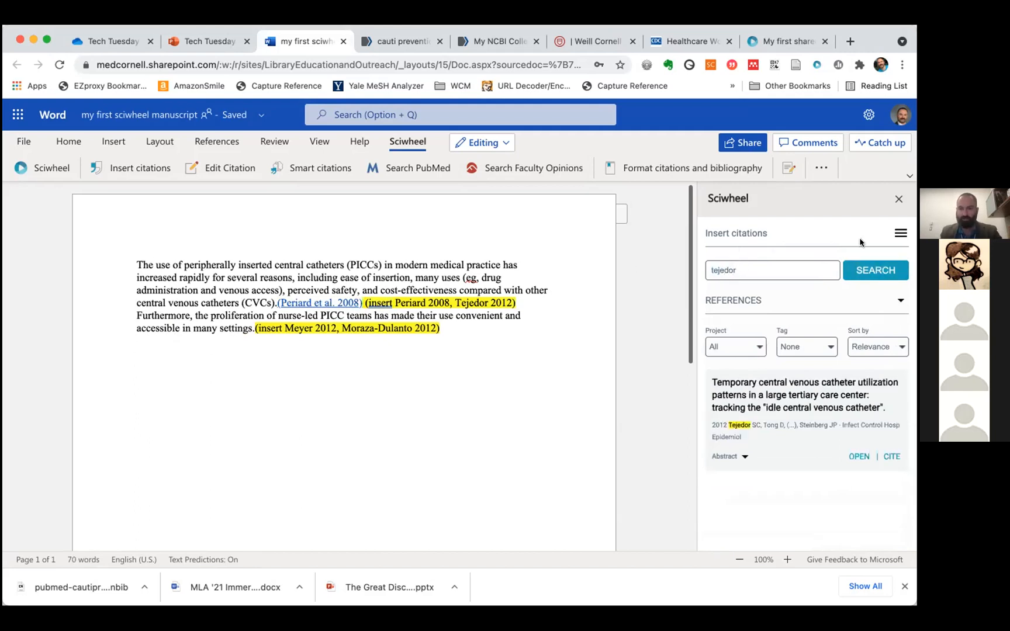
{"action": "left_click", "coordinate": [889, 456]}
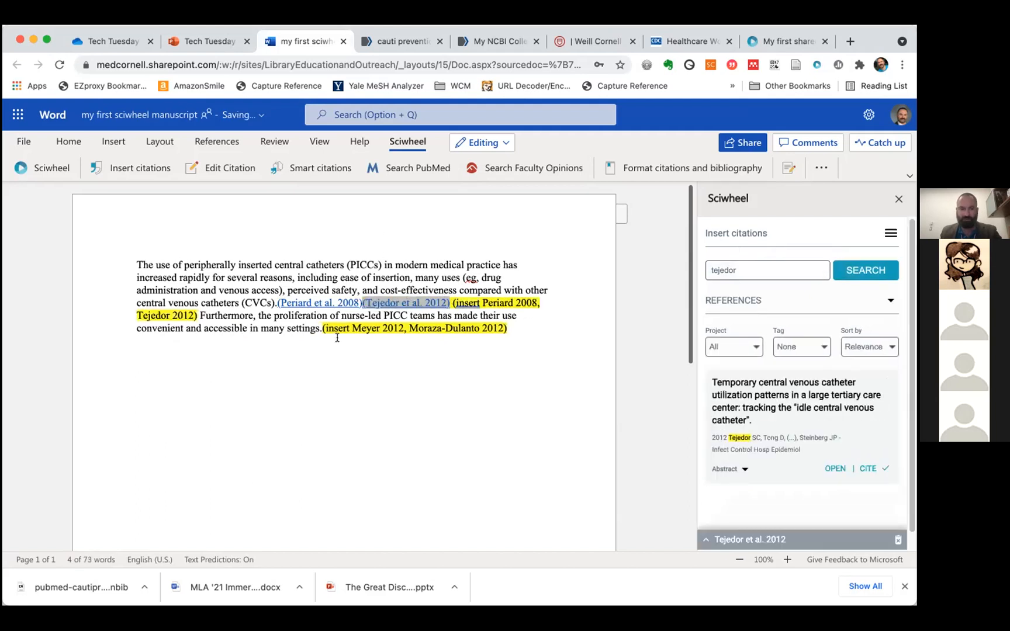
Before the second highlighted placeholder, find and cite the 2012 reference on an alternative workflow model for peripherally inserted central catheter placement
{"action": "left_click", "coordinate": [317, 324]}
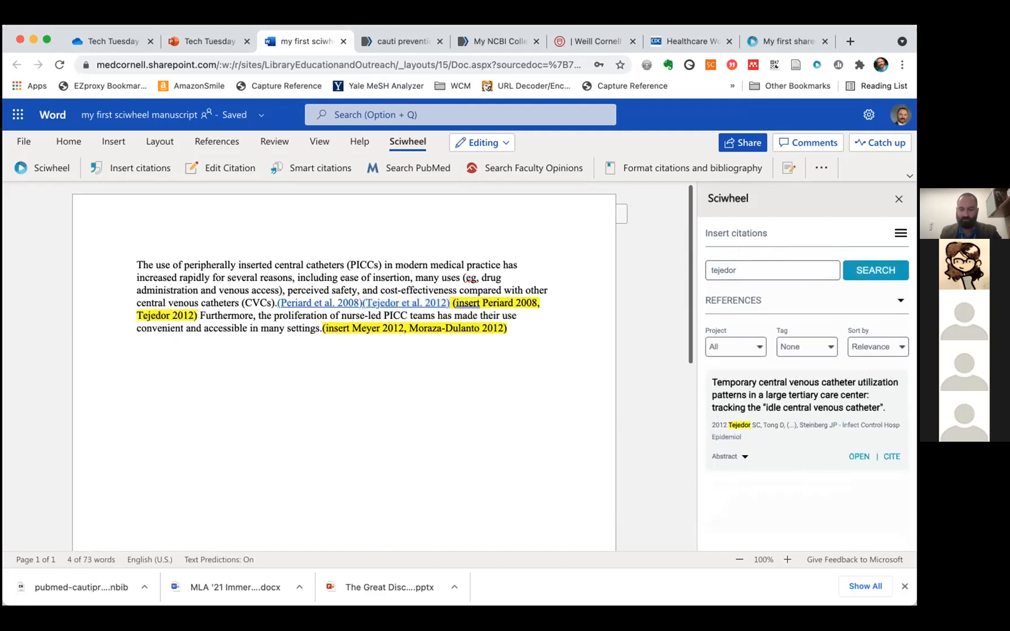
{"action": "double_click", "coordinate": [731, 270]}
{"action": "type", "text": "meyer"}
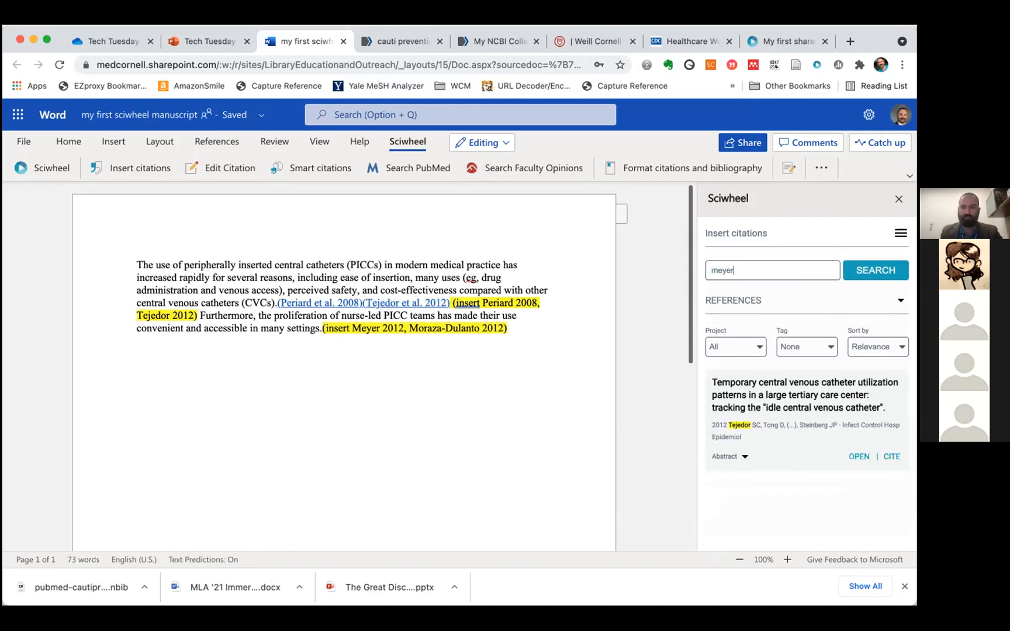
{"action": "left_click", "coordinate": [864, 270]}
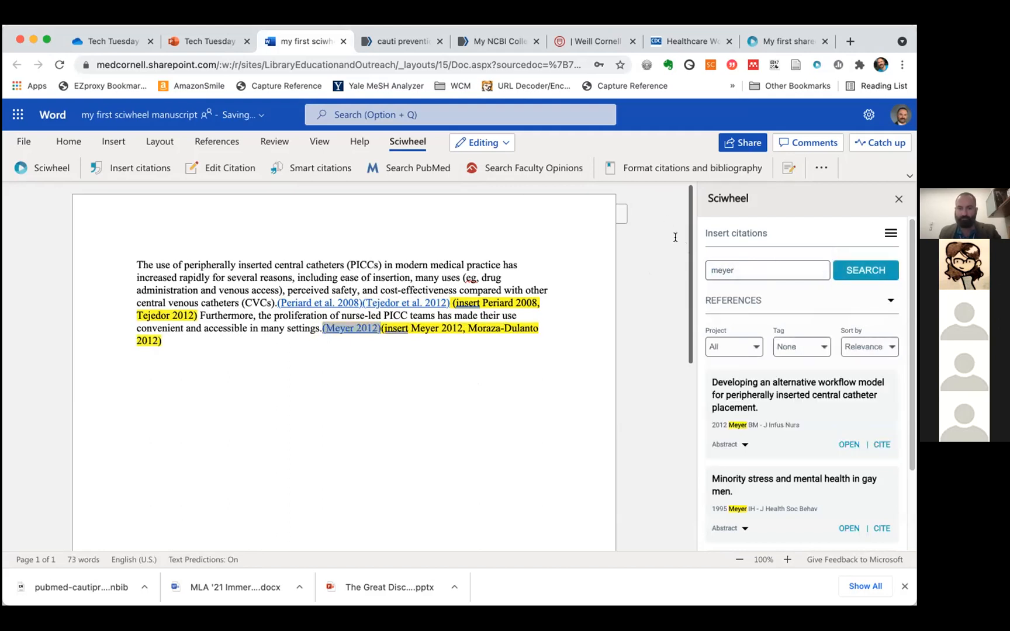
Add the 2012 reference on ultrasound-guided PICC in cancer patients to the same citation, and close the Sciwheel add-in
{"action": "double_click", "coordinate": [744, 268]}
{"action": "type", "text": "moraza"}
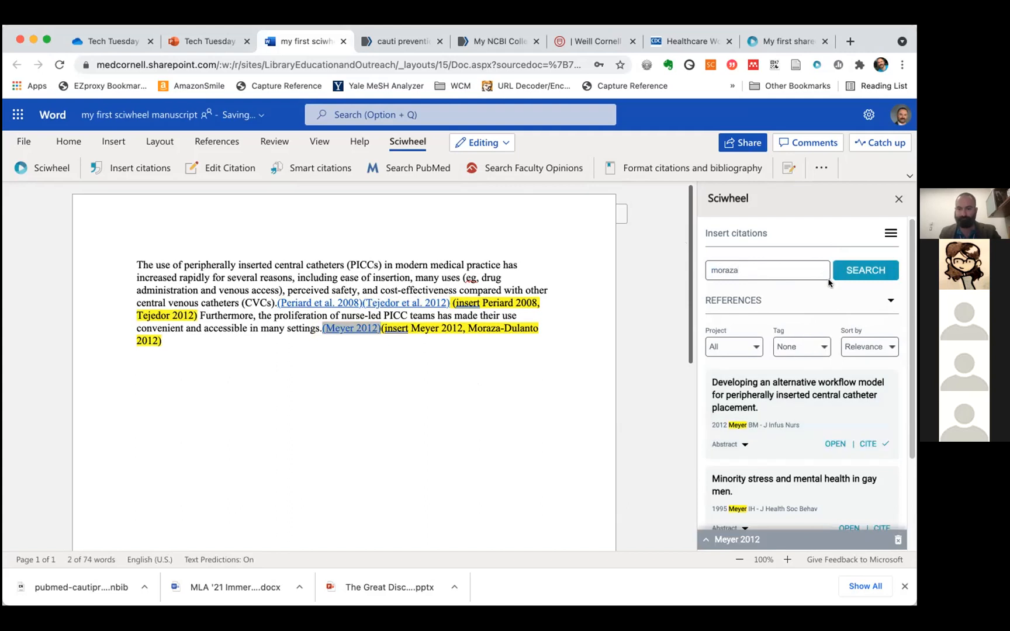
{"action": "left_click", "coordinate": [861, 275]}
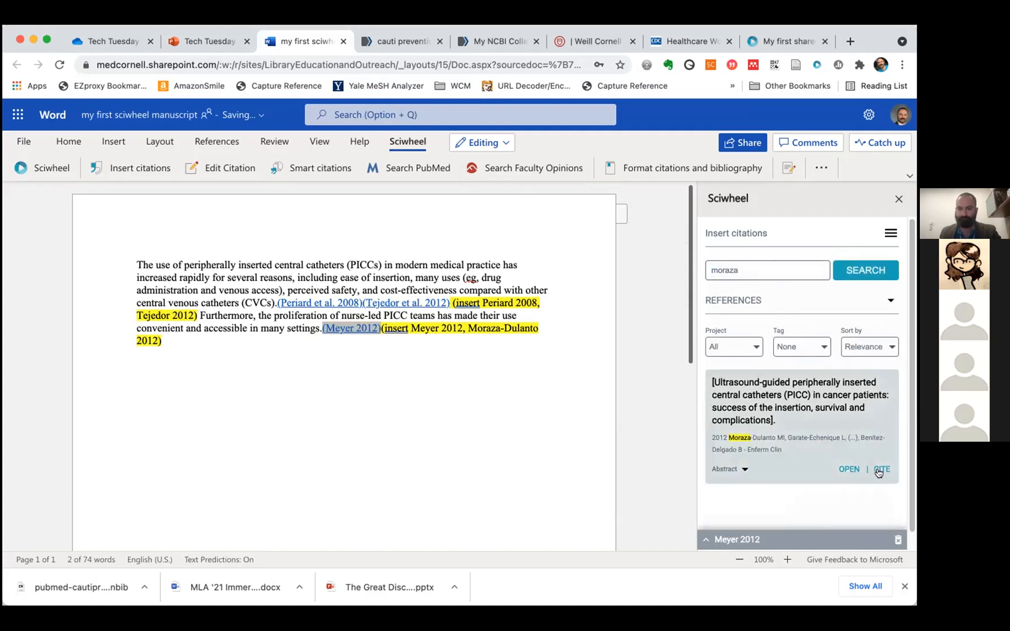
{"action": "left_click", "coordinate": [879, 471]}
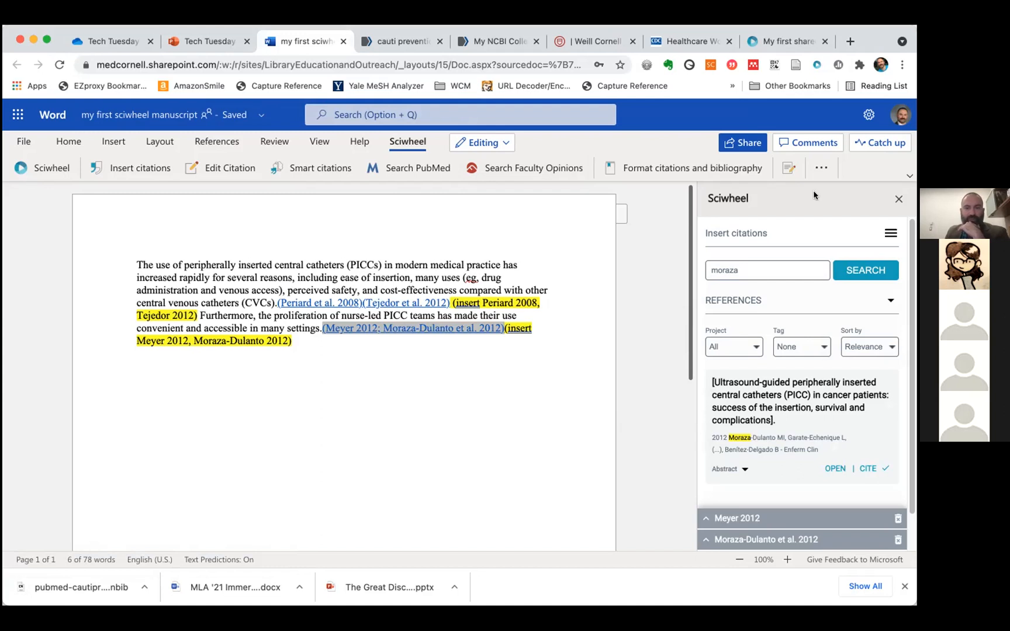
{"action": "left_click", "coordinate": [899, 200]}
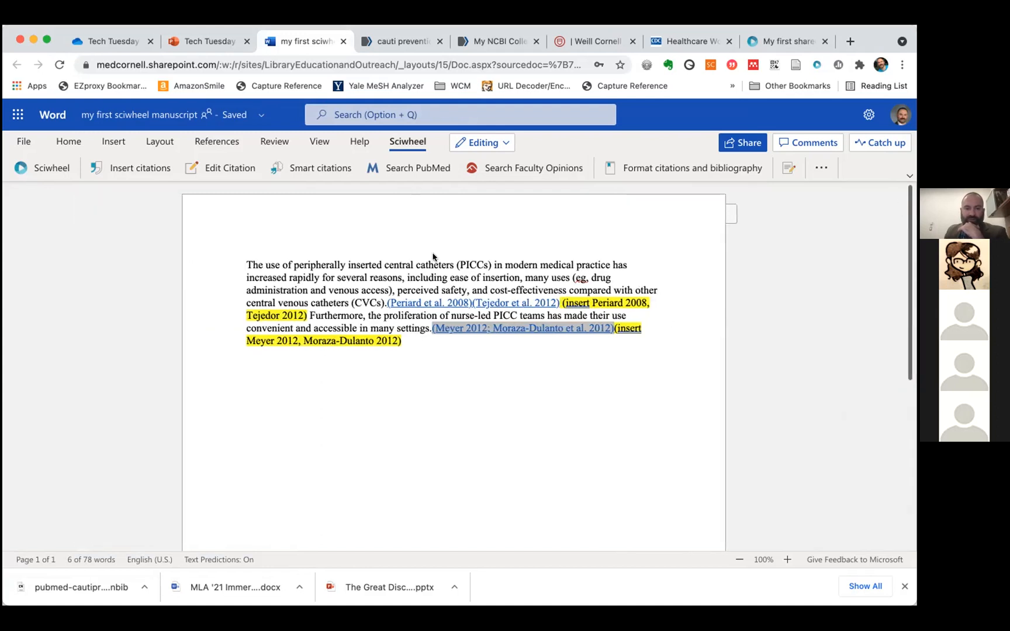
{"action": "left_click", "coordinate": [438, 285]}
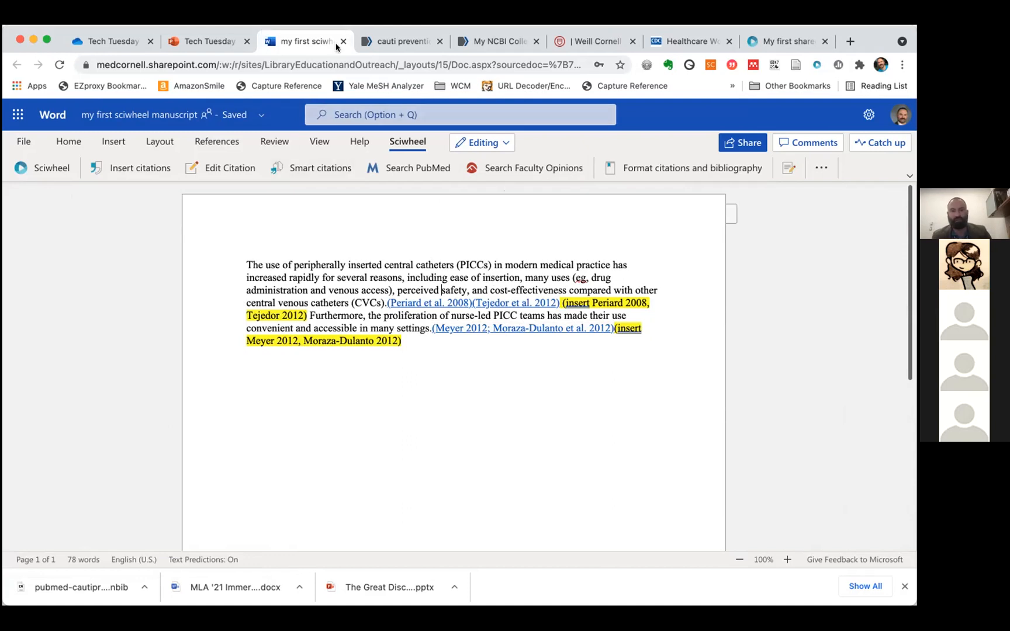
Format the citations and bibliography in The Lancet style, with the bibliography at the end of the document
{"action": "left_click", "coordinate": [679, 168]}
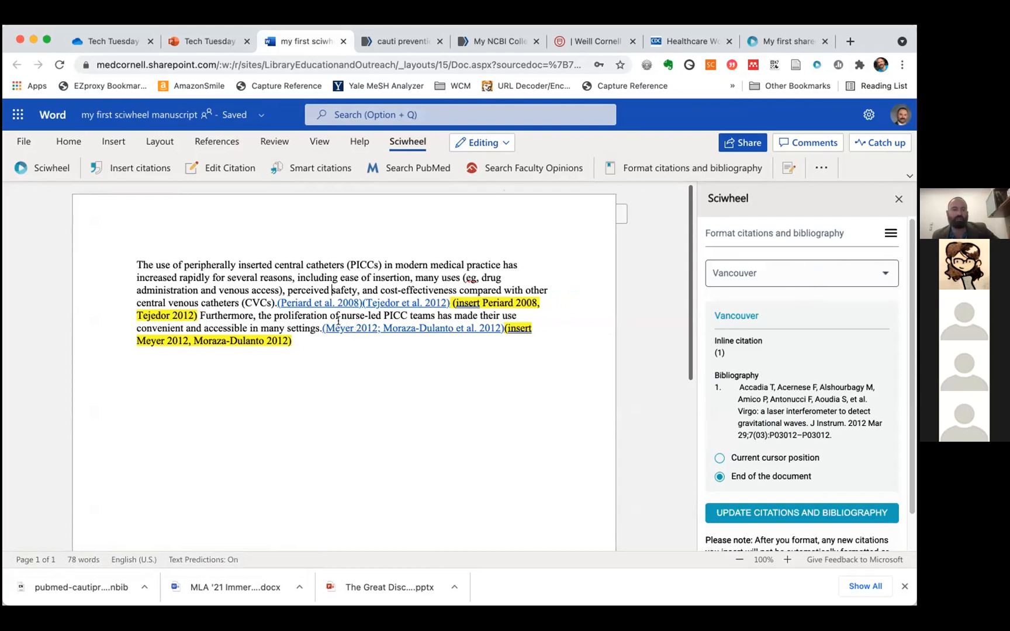
{"action": "left_click", "coordinate": [291, 277]}
{"action": "left_click", "coordinate": [820, 279]}
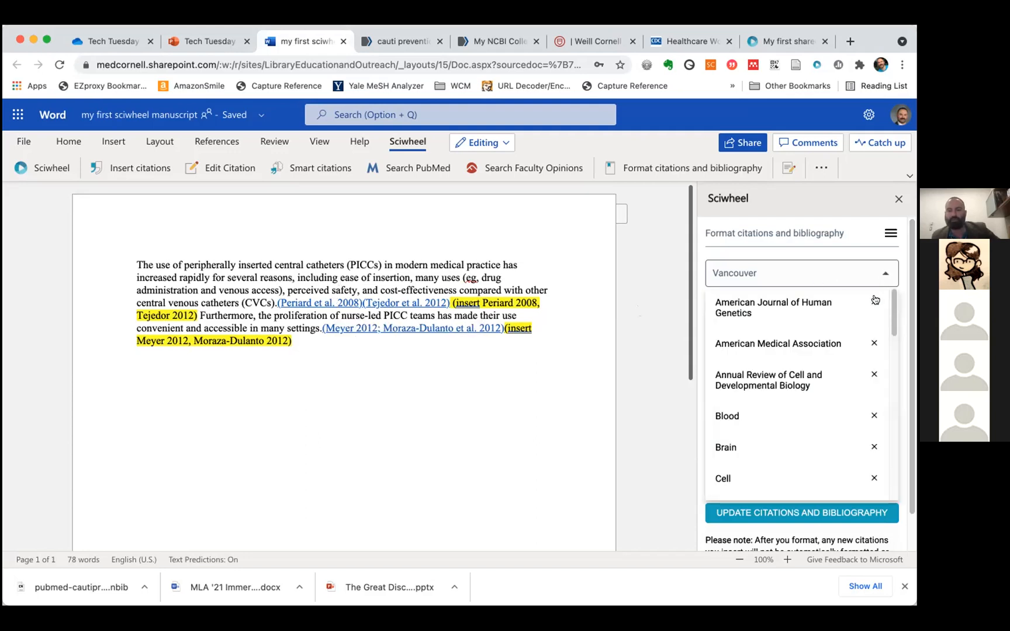
{"action": "left_click_drag", "start_coordinate": [892, 305], "coordinate": [903, 395]}
{"action": "scroll", "coordinate": [782, 404], "scroll_direction": "down", "scroll_amount": 4}
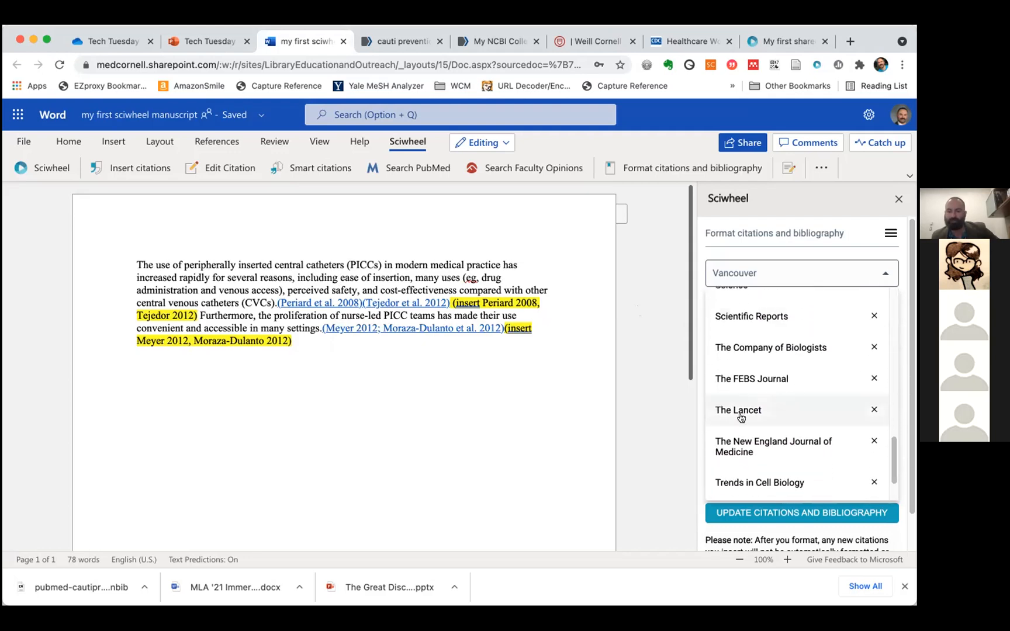
{"action": "left_click", "coordinate": [741, 416]}
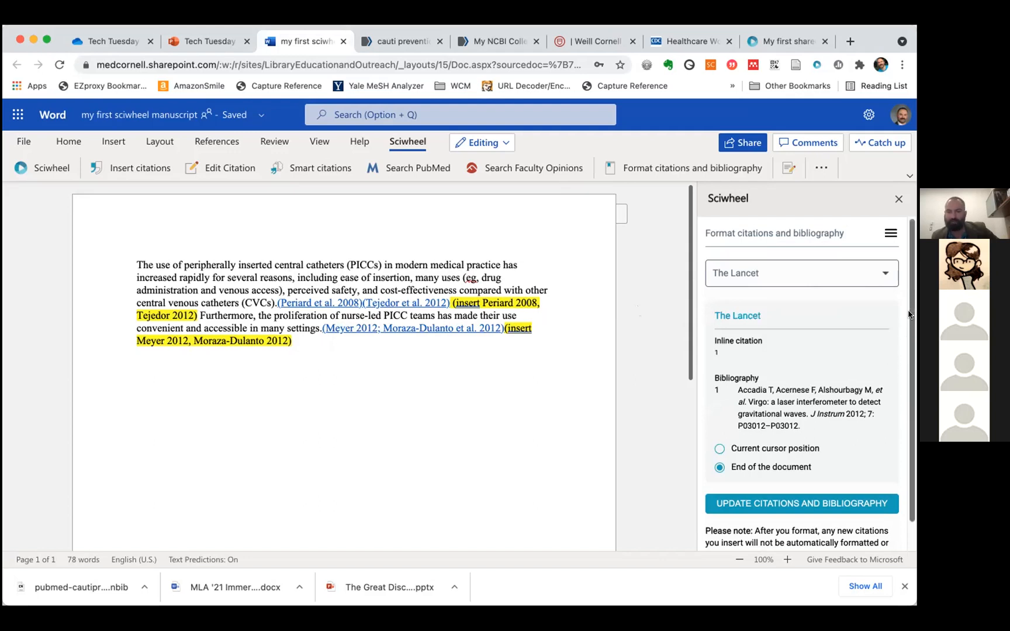
{"action": "scroll", "coordinate": [911, 355], "scroll_direction": "down", "scroll_amount": 1}
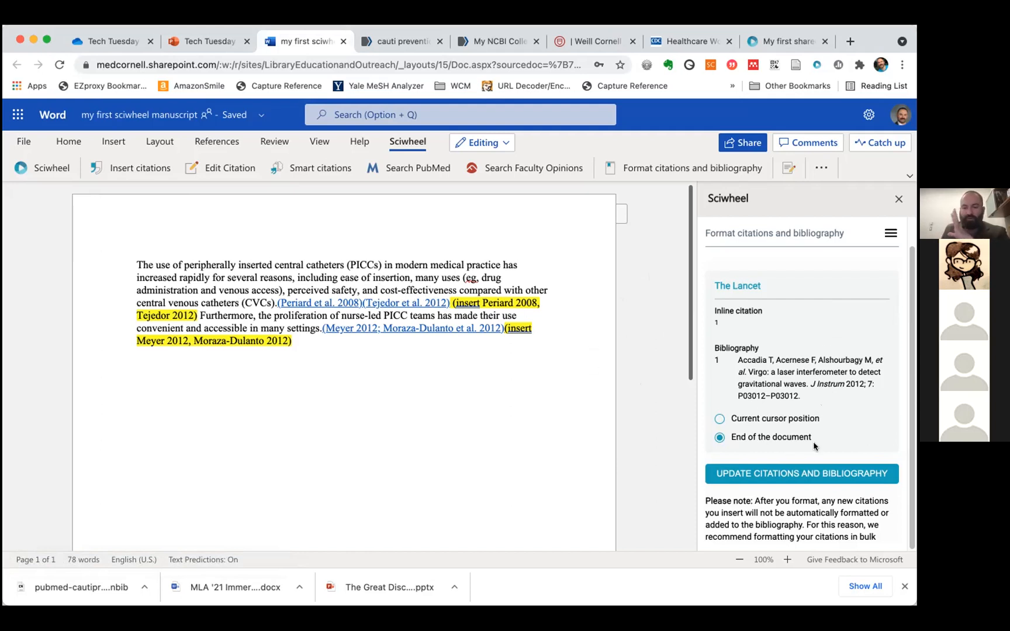
{"action": "left_click", "coordinate": [767, 479]}
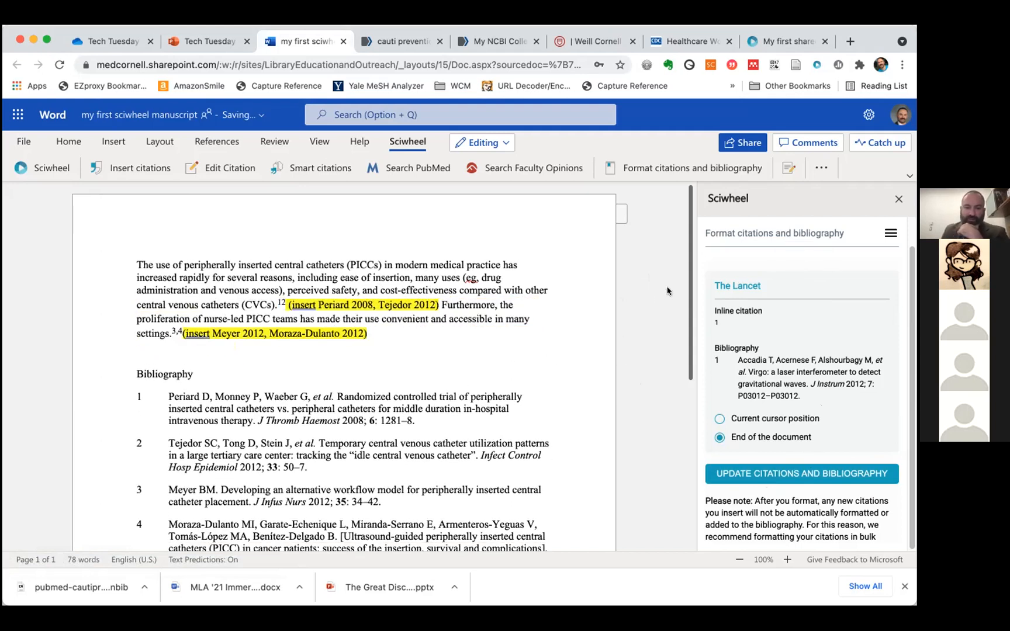
Insert a comma between the first two superscript citation numbers and review the bibliography entries
{"action": "left_click_drag", "start_coordinate": [690, 264], "coordinate": [689, 293]}
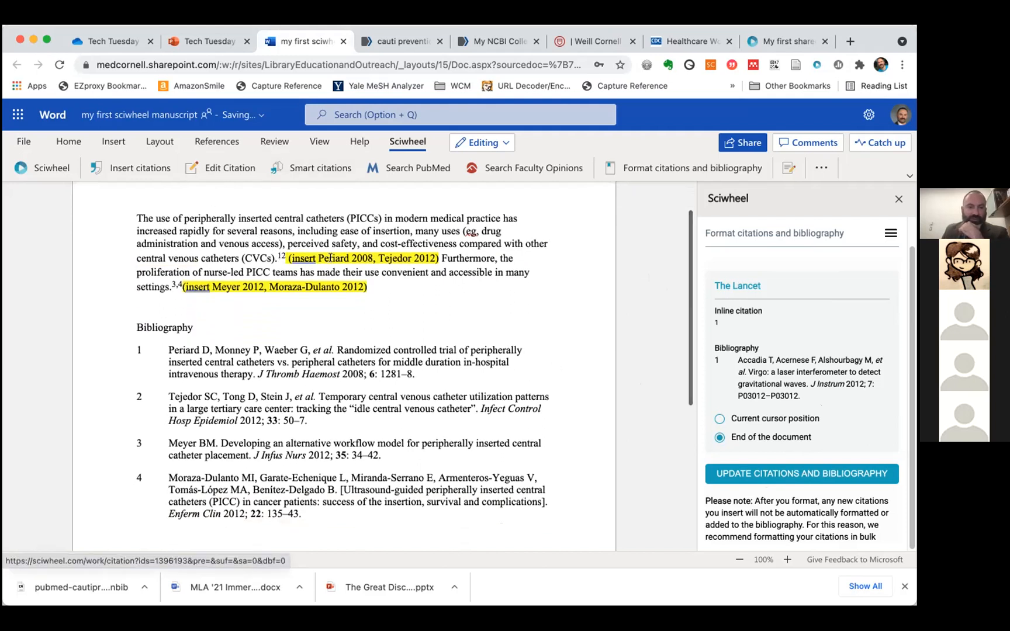
{"action": "type", "text": ","}
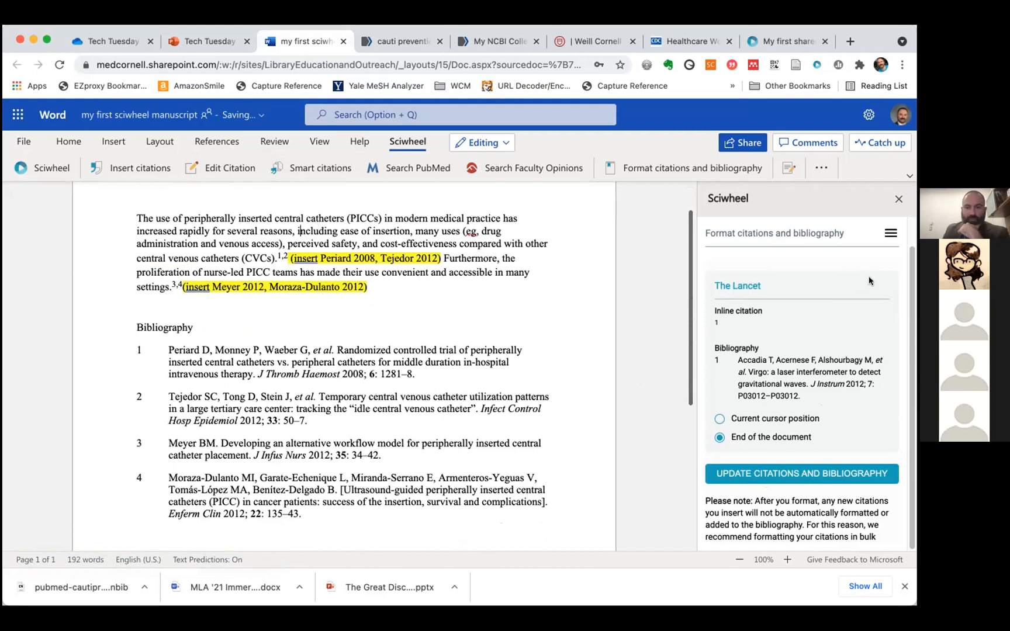
{"action": "scroll", "coordinate": [912, 270], "scroll_direction": "up", "scroll_amount": 1}
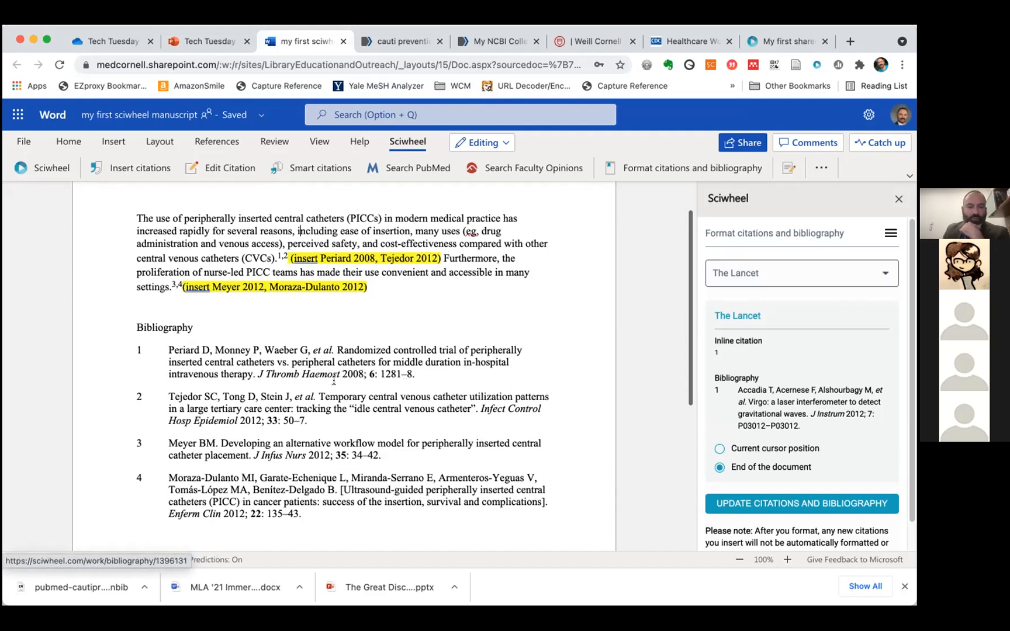
{"action": "left_click", "coordinate": [444, 451]}
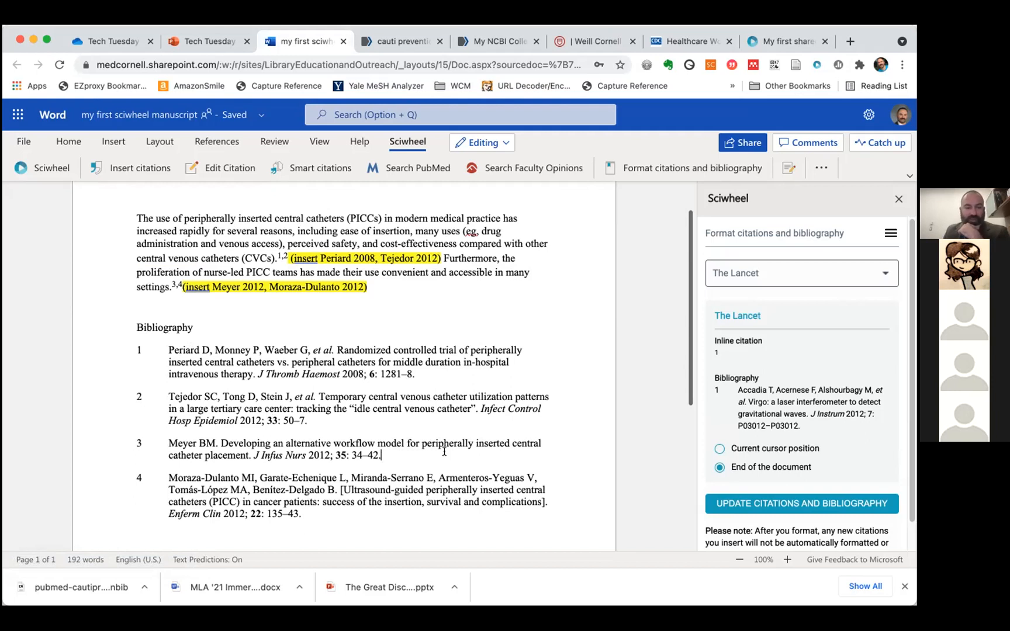
Search the additional citation styles for "annals of internal" and close the Sciwheel add-in
{"action": "left_click", "coordinate": [884, 273]}
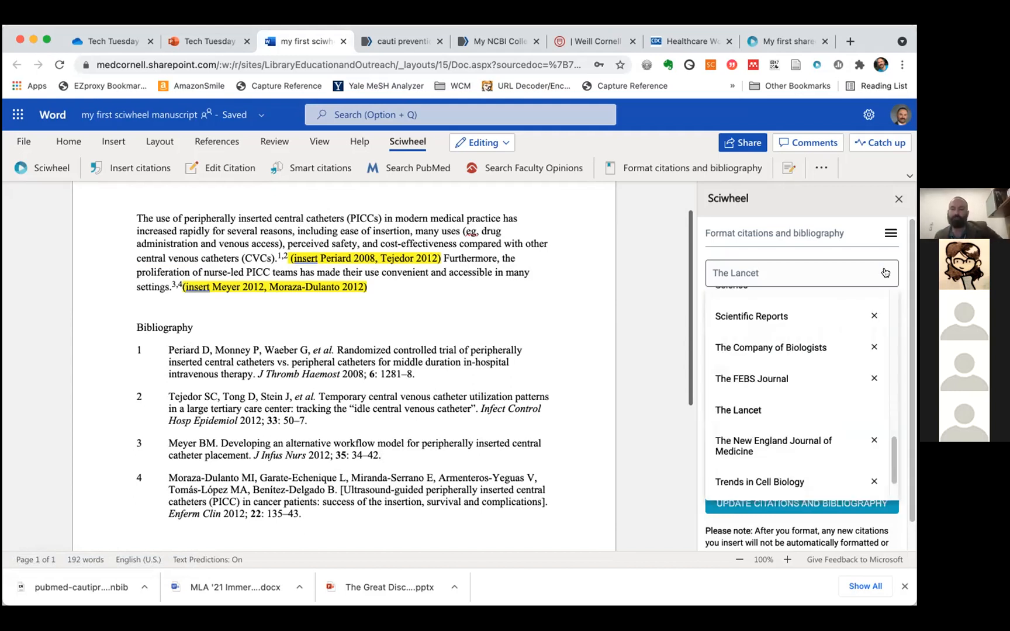
{"action": "left_click_drag", "start_coordinate": [896, 447], "coordinate": [884, 480]}
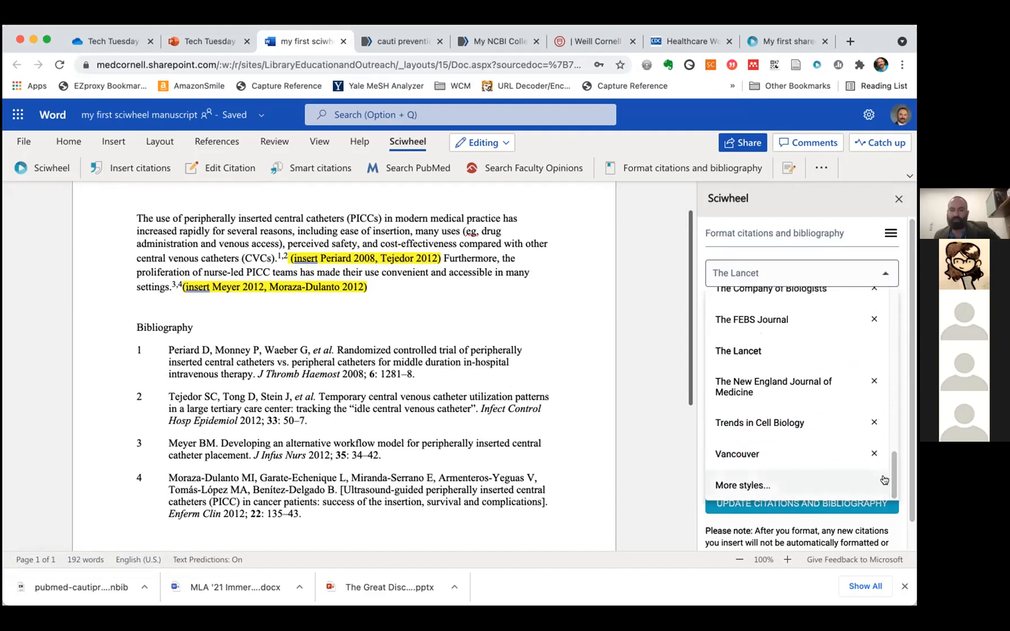
{"action": "left_click", "coordinate": [742, 485]}
{"action": "left_click", "coordinate": [750, 304]}
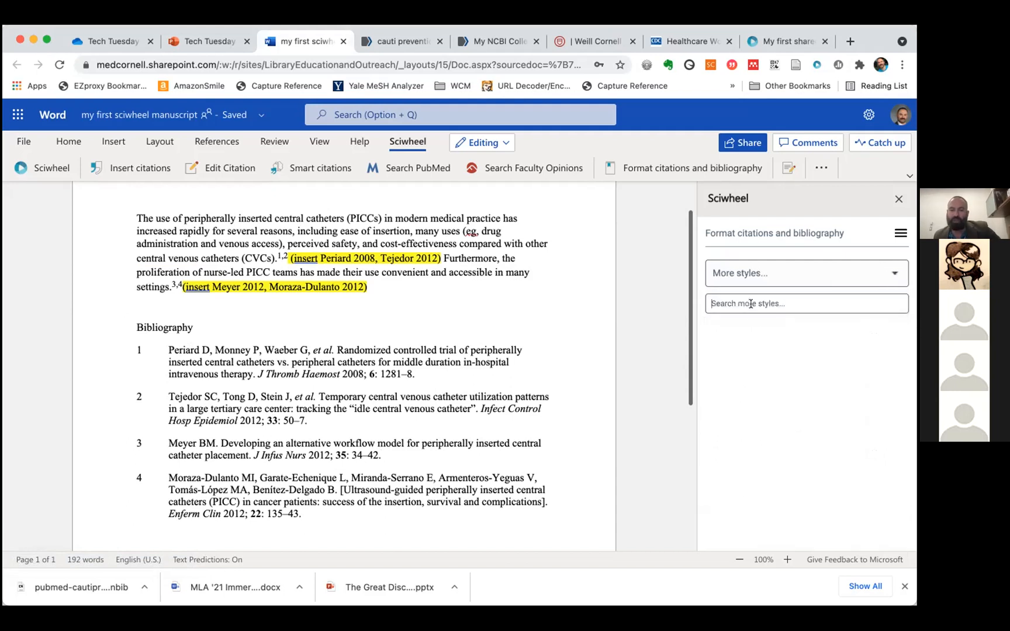
{"action": "type", "text": "annals"}
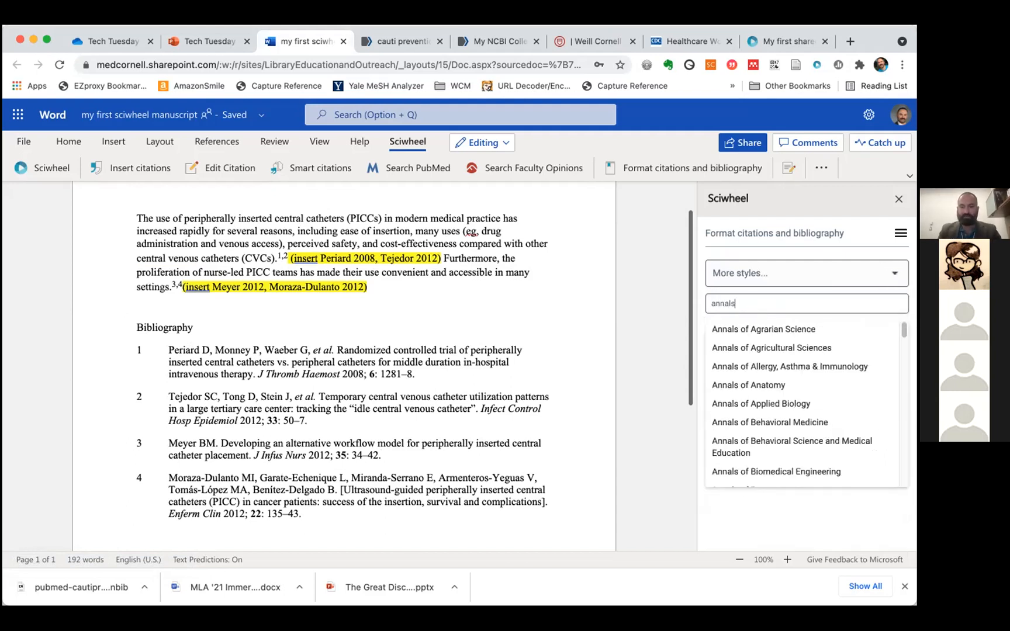
{"action": "type", "text": " of internal"}
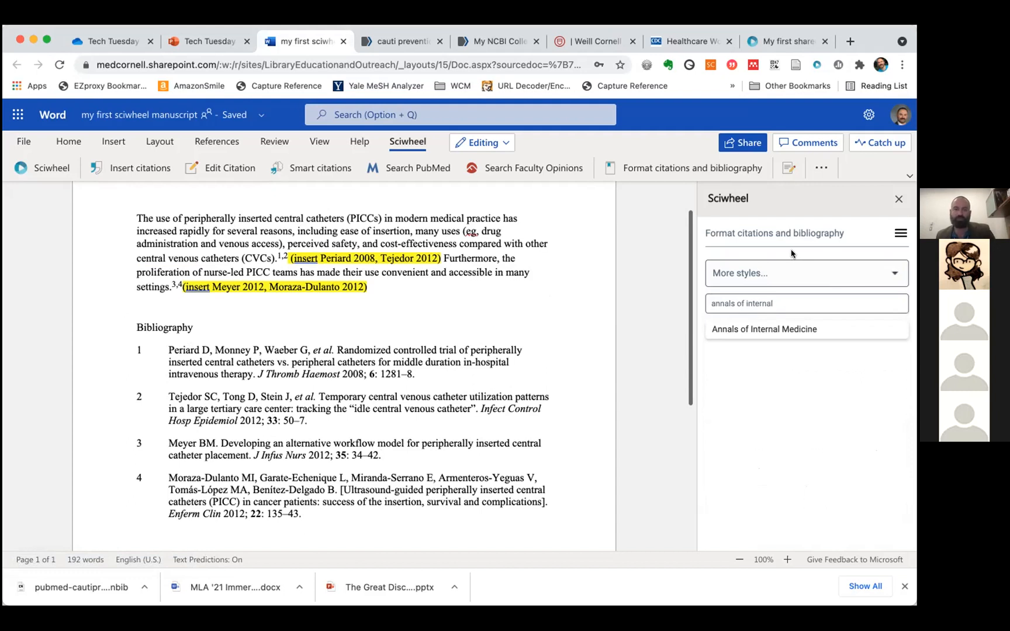
{"action": "left_click", "coordinate": [892, 201]}
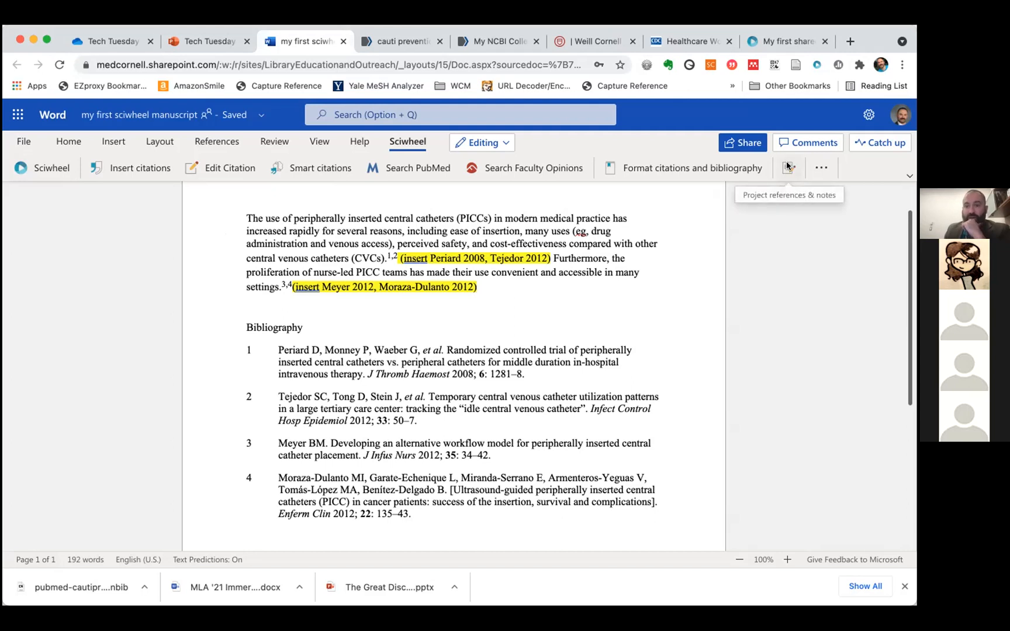
Check the remaining Sciwheel commands and reopen the citation and bibliography formatting options
{"action": "left_click", "coordinate": [821, 168]}
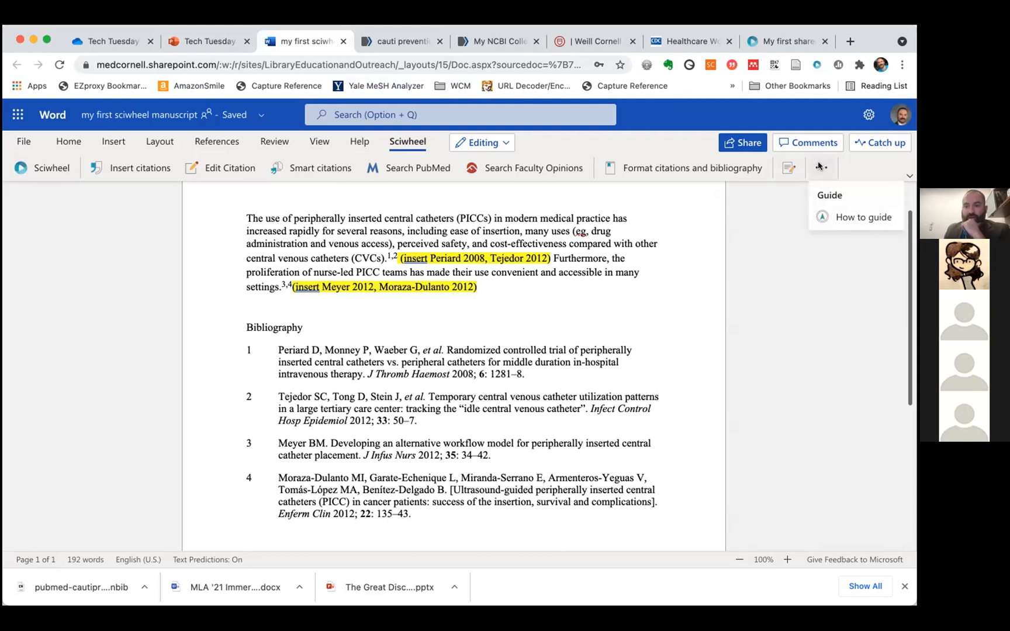
{"action": "left_click", "coordinate": [744, 244]}
{"action": "left_click", "coordinate": [727, 171]}
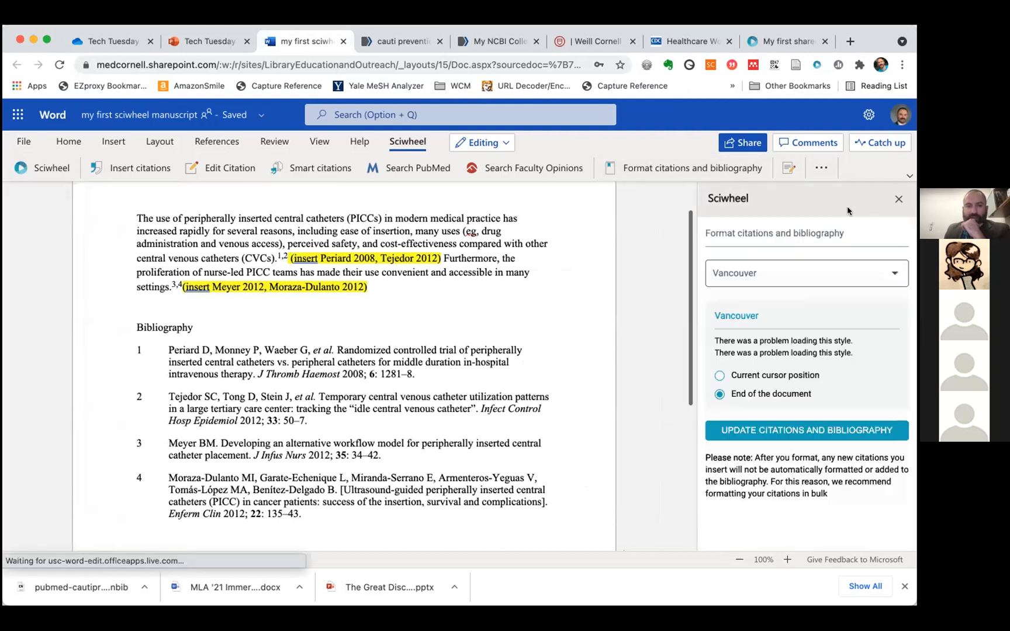
{"action": "mouse_move", "coordinate": [912, 270]}
{"action": "left_mouse_down"}
{"action": "mouse_move", "coordinate": [913, 302]}
{"action": "mouse_move", "coordinate": [913, 272]}
{"action": "left_mouse_up"}
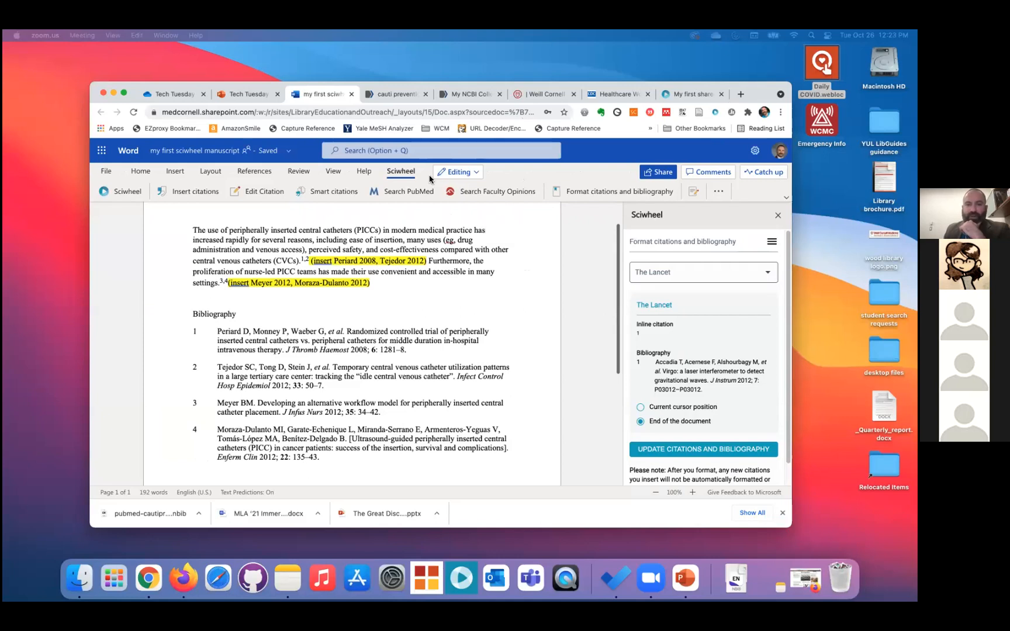
Open the manuscript in the desktop Word app and reposition its window so the whole ribbon is in view
{"action": "left_click", "coordinate": [471, 173]}
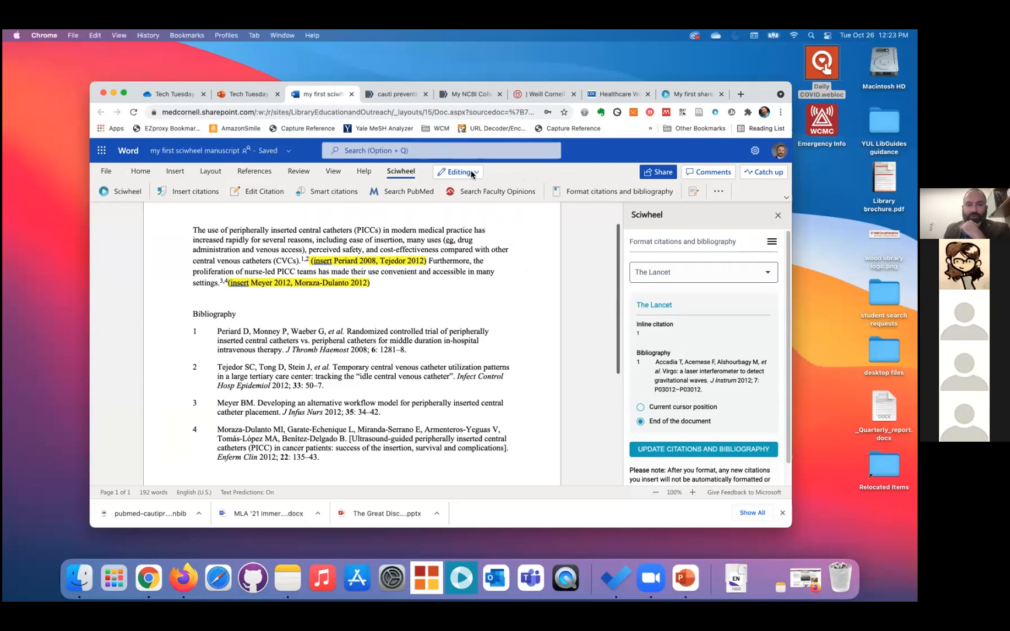
{"action": "left_click", "coordinate": [467, 172]}
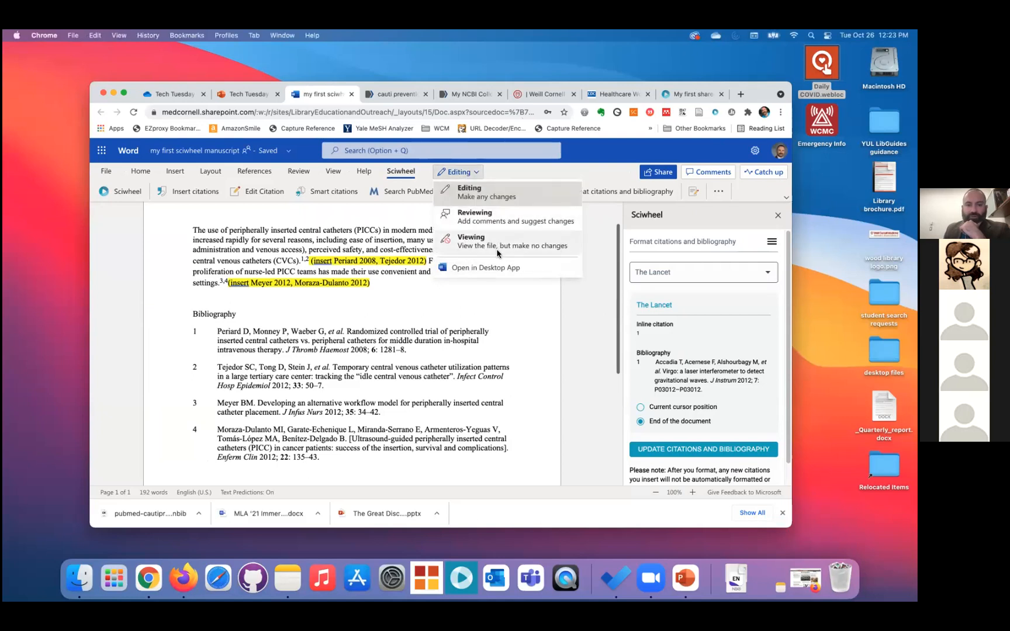
{"action": "left_click", "coordinate": [485, 267]}
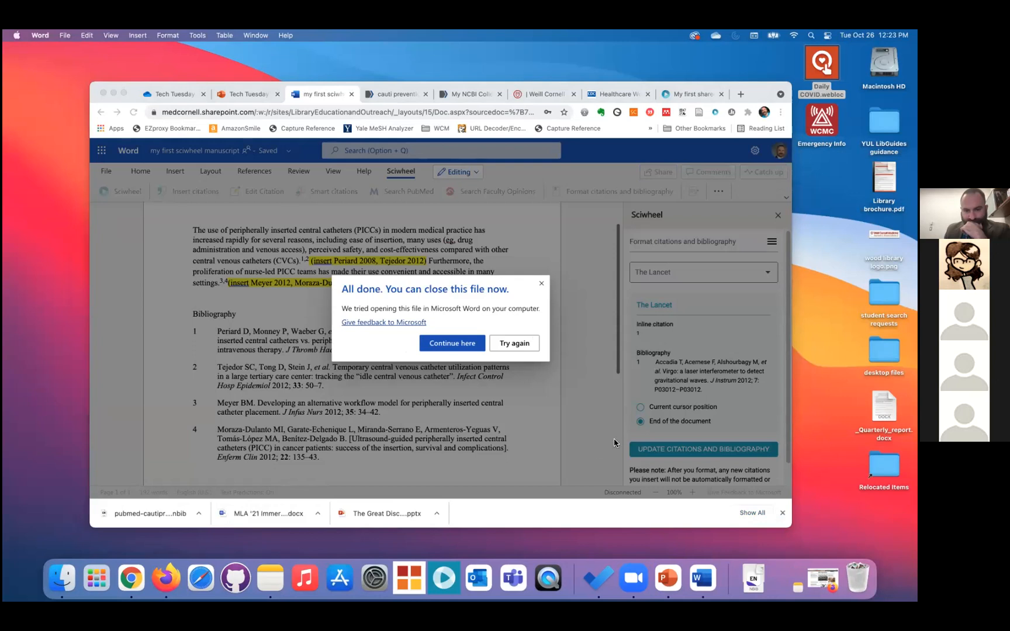
{"action": "left_click", "coordinate": [700, 593]}
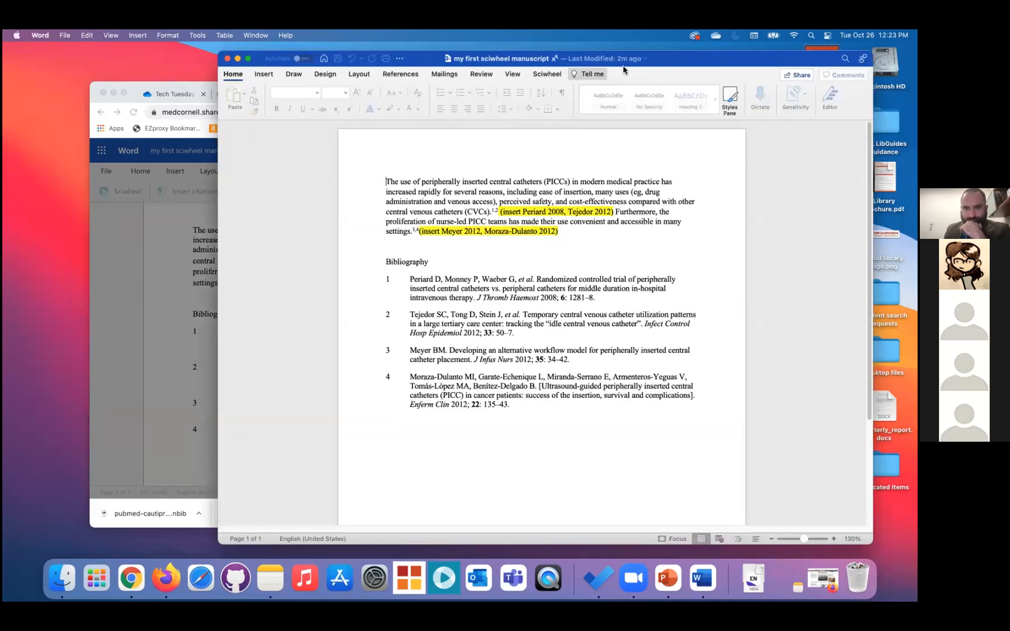
{"action": "left_click_drag", "start_coordinate": [548, 62], "coordinate": [477, 76]}
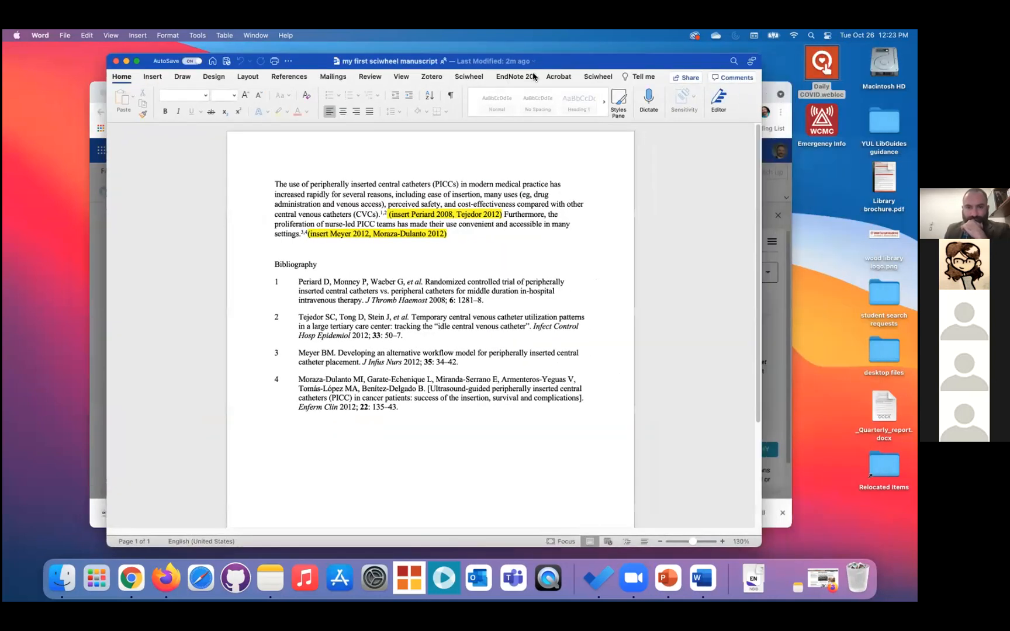
Show Sciwheel's citation and bibliography formatting options in the desktop manuscript, and move the window aside to uncover the browser
{"action": "left_click", "coordinate": [469, 77]}
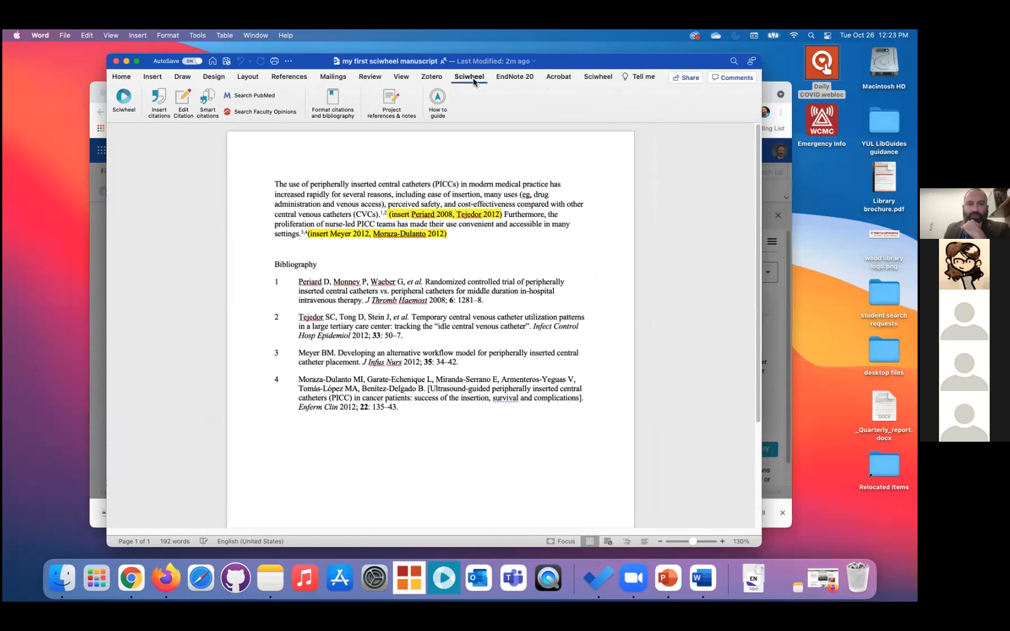
{"action": "left_click", "coordinate": [473, 78]}
{"action": "left_click", "coordinate": [473, 79]}
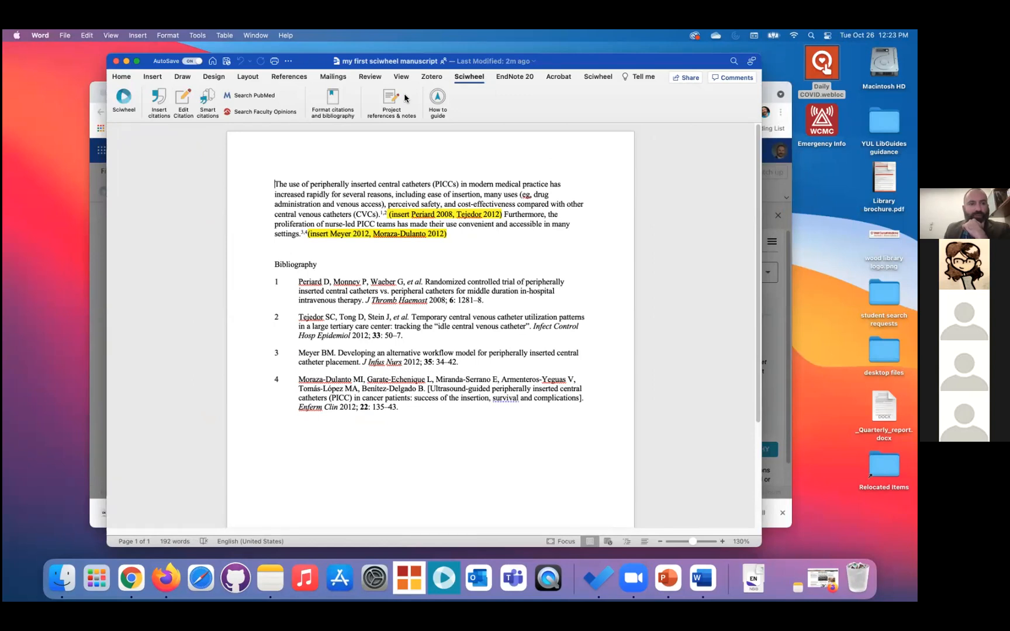
{"action": "left_click", "coordinate": [335, 105]}
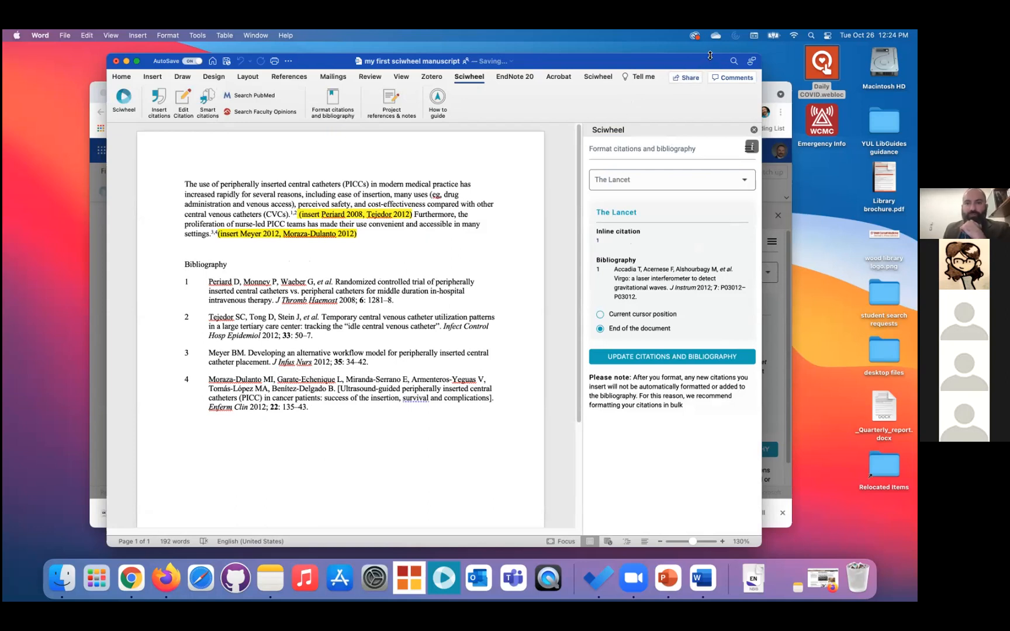
{"action": "left_click_drag", "start_coordinate": [707, 54], "coordinate": [684, 80]}
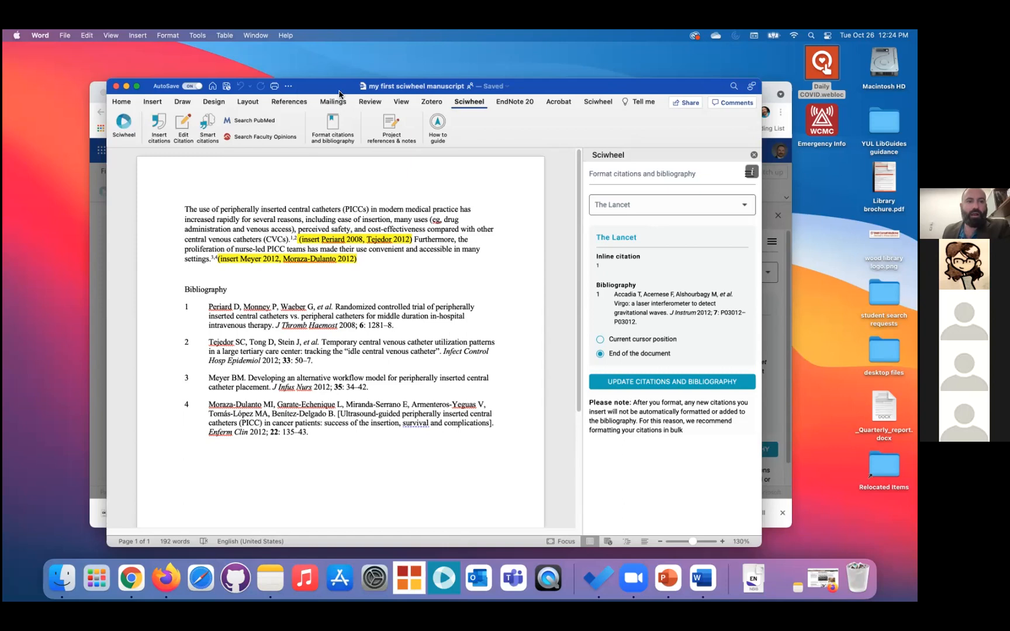
{"action": "left_click_drag", "start_coordinate": [340, 93], "coordinate": [389, 98]}
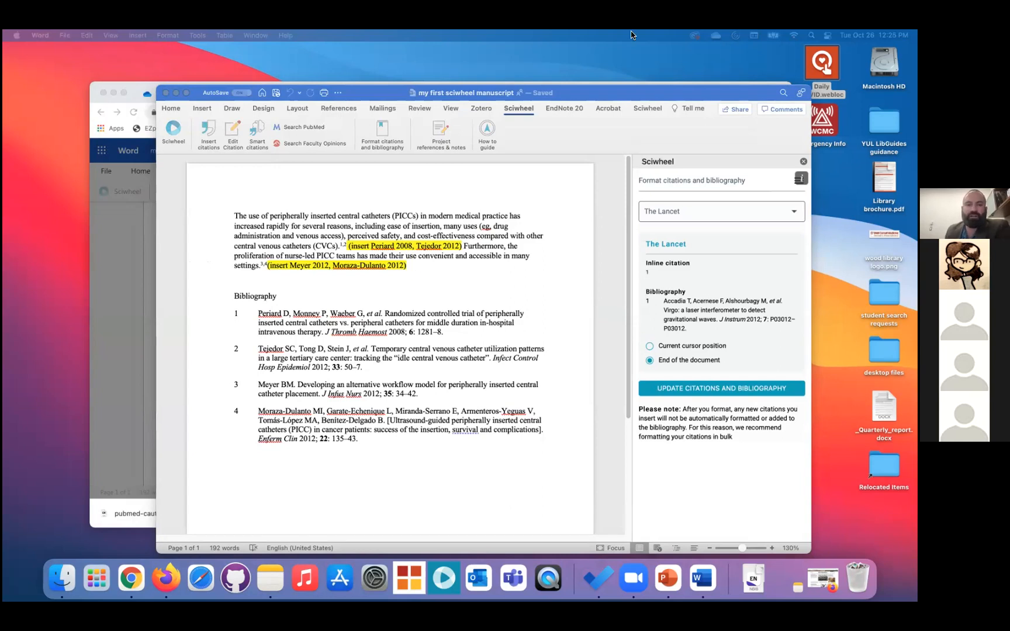
{"action": "left_click_drag", "start_coordinate": [196, 88], "coordinate": [334, 85]}
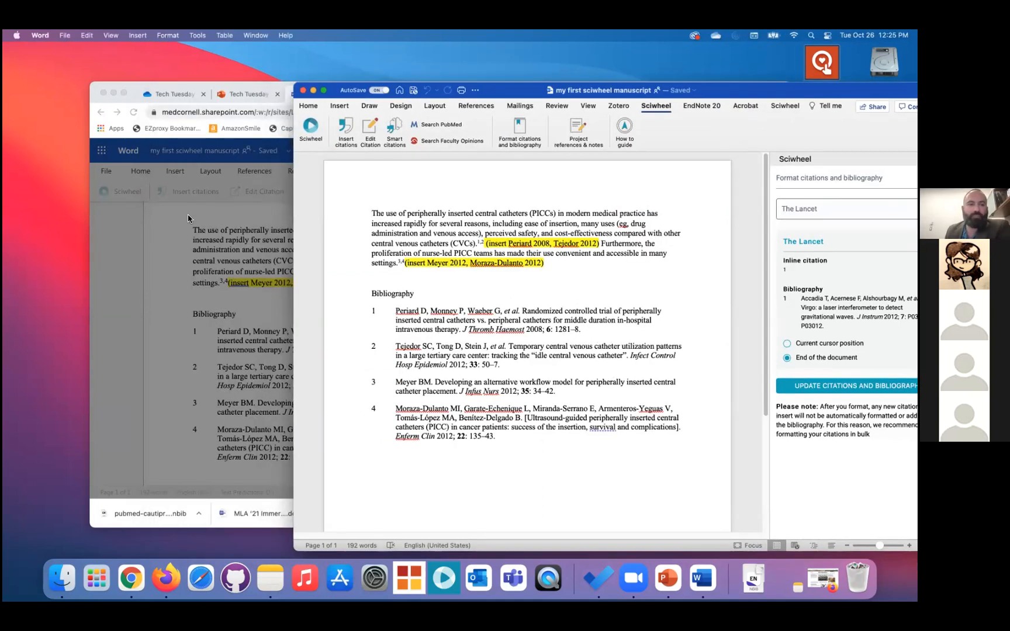
Switch to Sciwheel in the browser, examine the member invitation options for My first shared project, and close them without inviting anyone
{"action": "left_click", "coordinate": [289, 95]}
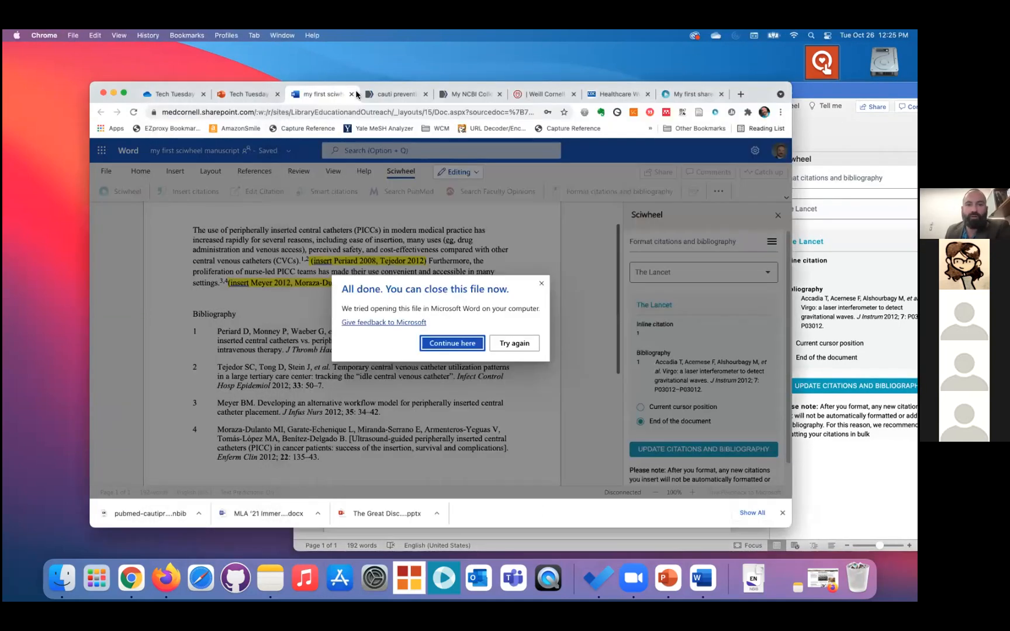
{"action": "left_click", "coordinate": [687, 96]}
{"action": "left_click_drag", "start_coordinate": [275, 241], "coordinate": [294, 409]}
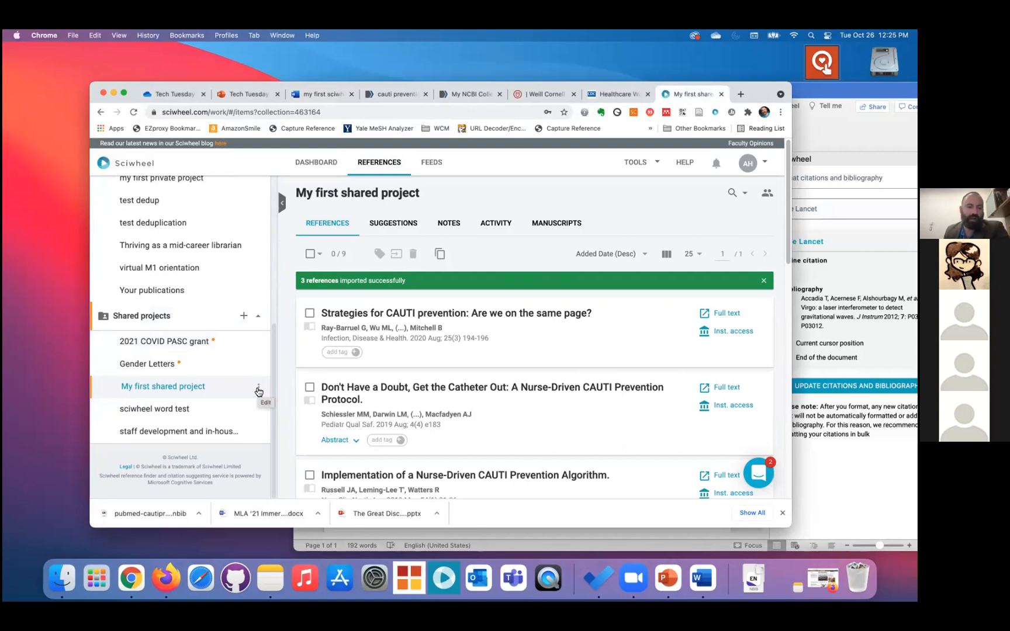
{"action": "left_click", "coordinate": [258, 389]}
{"action": "left_click", "coordinate": [258, 390]}
{"action": "left_click", "coordinate": [258, 390]}
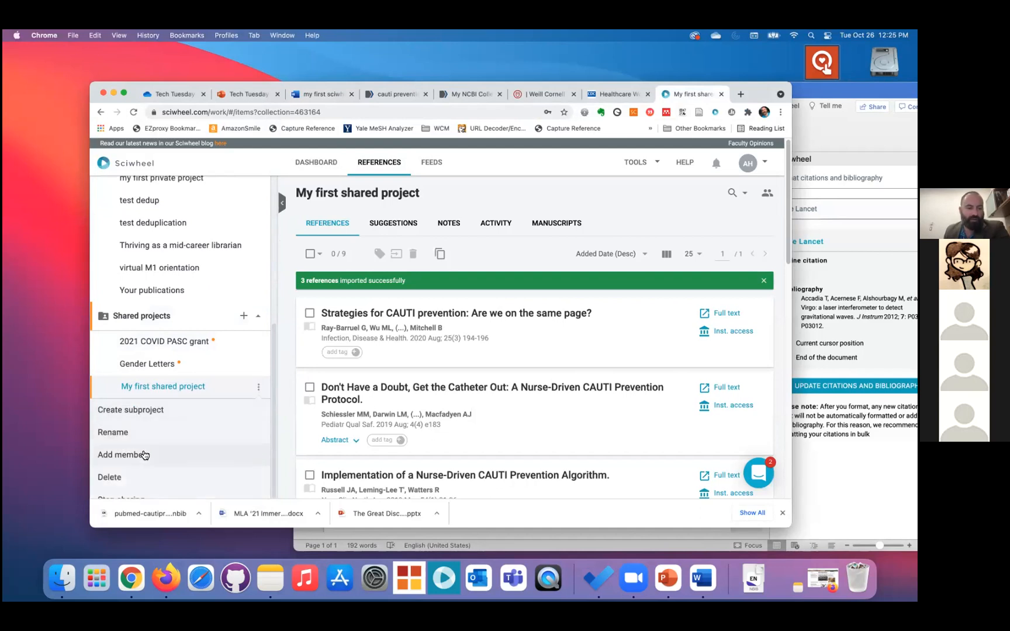
{"action": "left_click", "coordinate": [145, 455]}
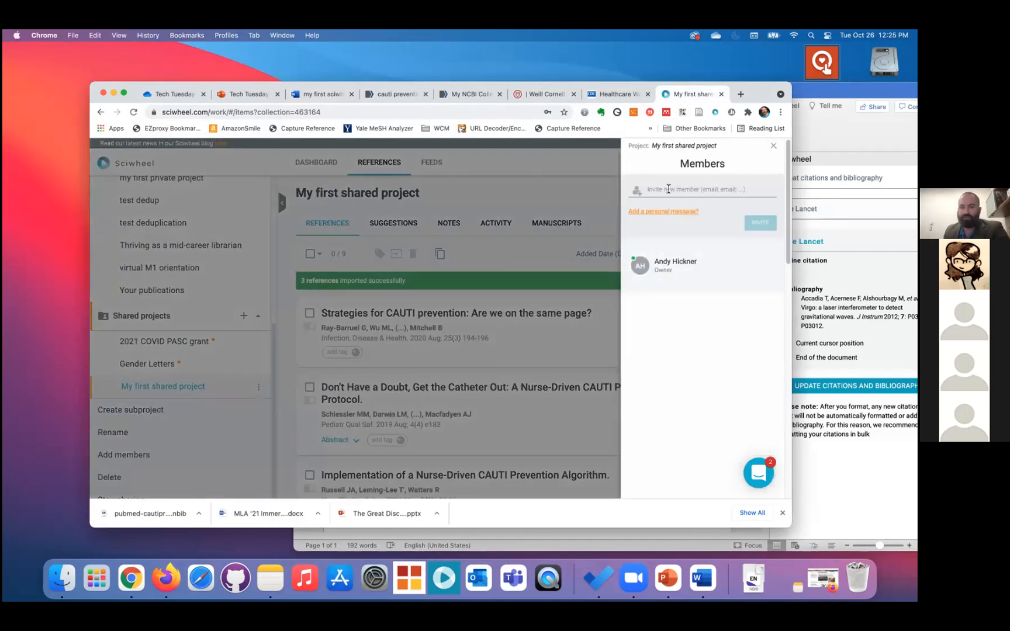
{"action": "left_click", "coordinate": [668, 188]}
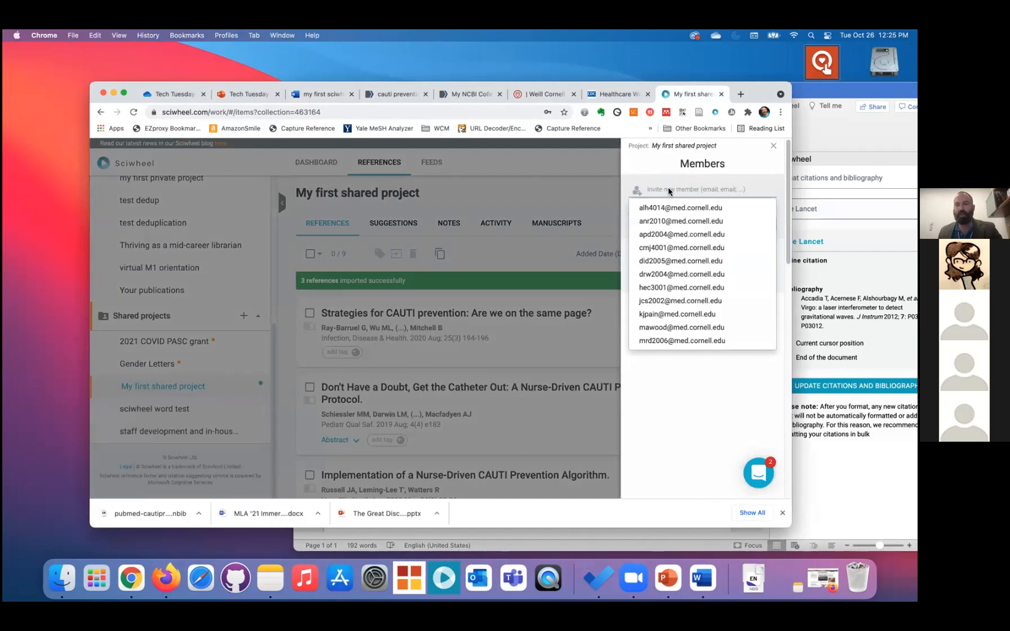
{"action": "left_click", "coordinate": [738, 379]}
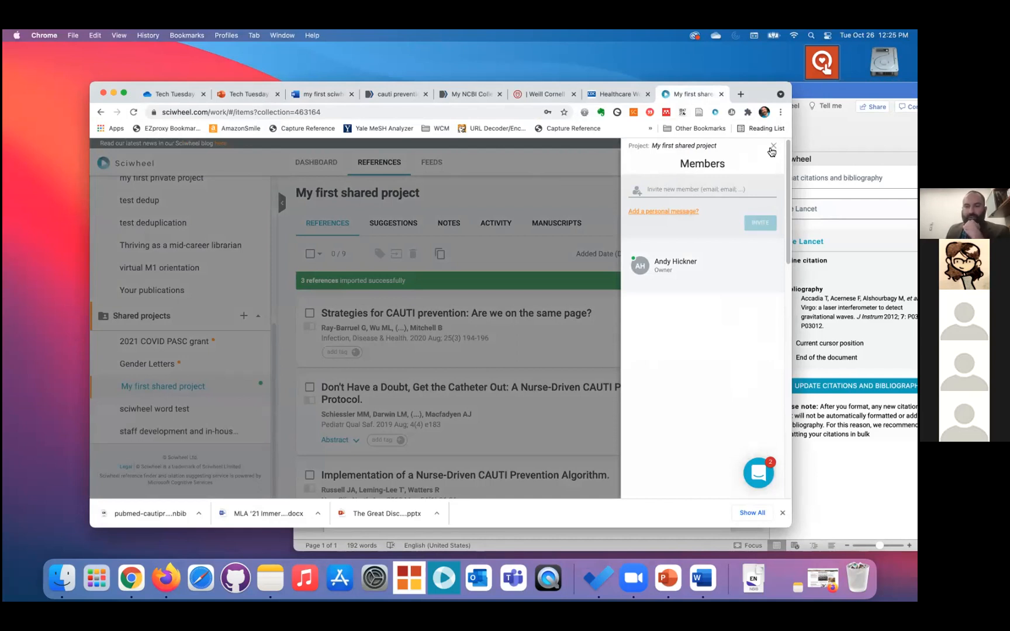
{"action": "left_click", "coordinate": [772, 150]}
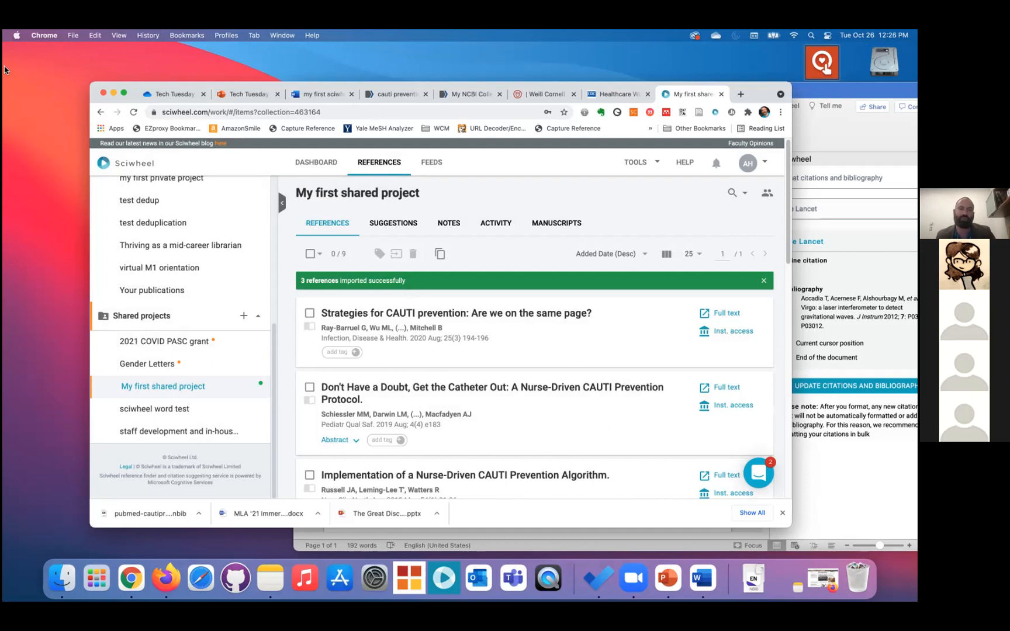
Resume the manuscript in the browser version of Word and quit the desktop Word app
{"action": "left_click", "coordinate": [319, 95]}
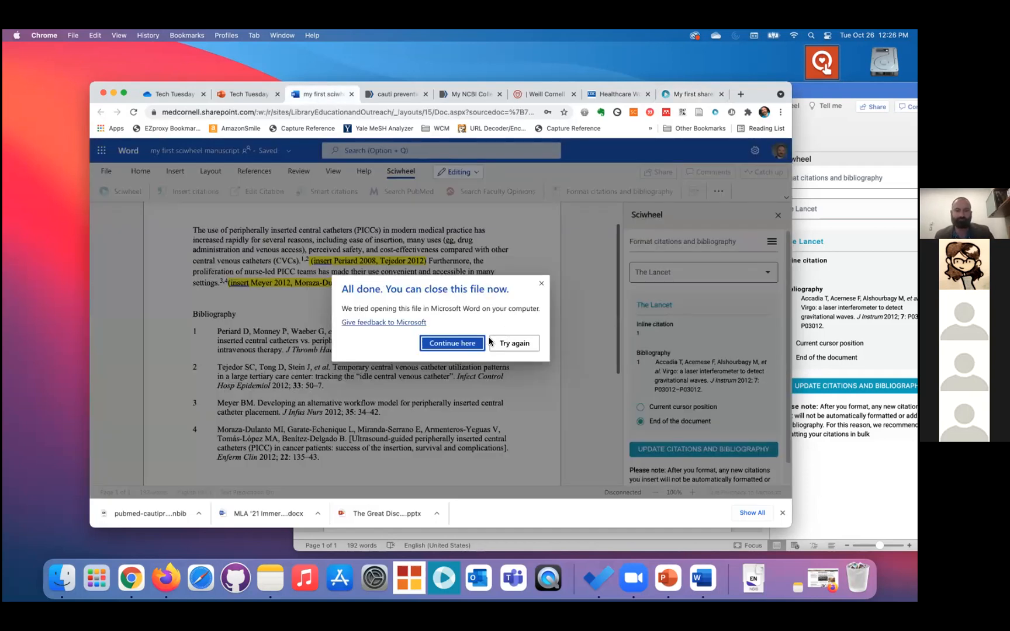
{"action": "left_click", "coordinate": [453, 344]}
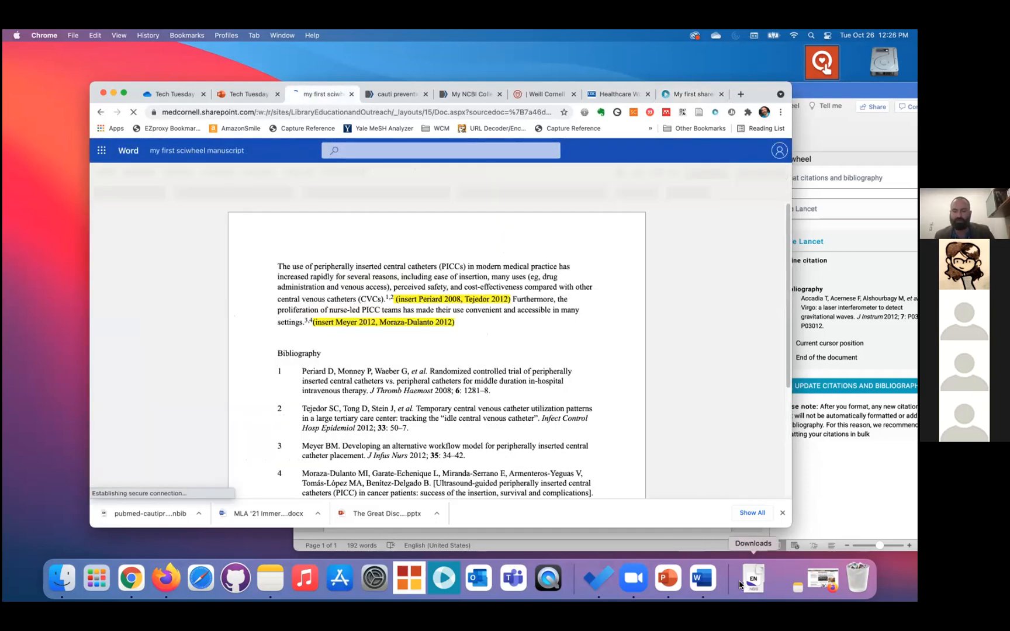
{"action": "right_click", "coordinate": [702, 577]}
{"action": "left_click", "coordinate": [729, 535]}
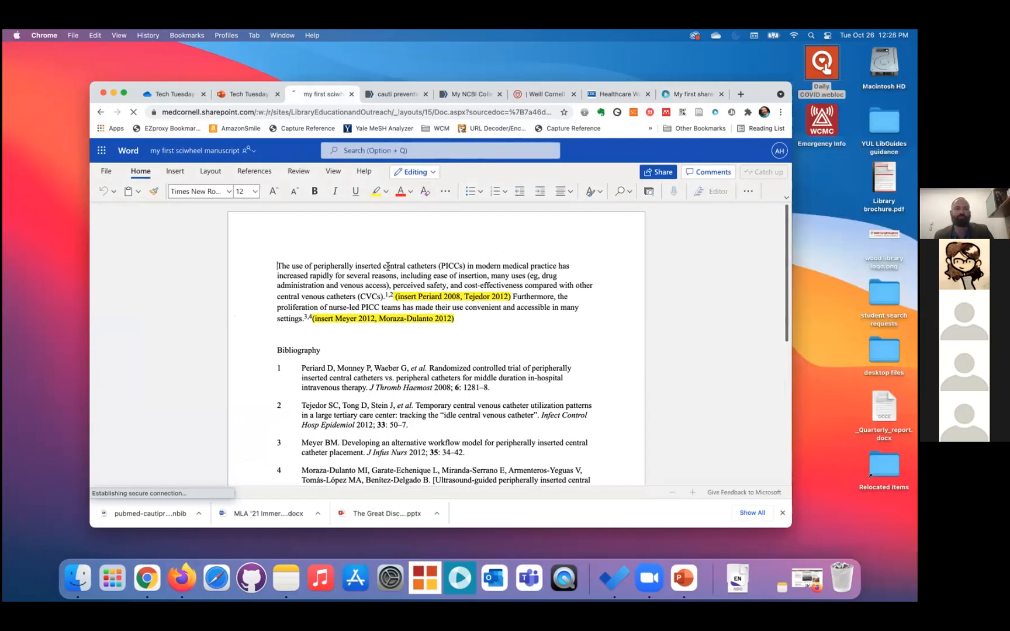
{"action": "left_click", "coordinate": [467, 275]}
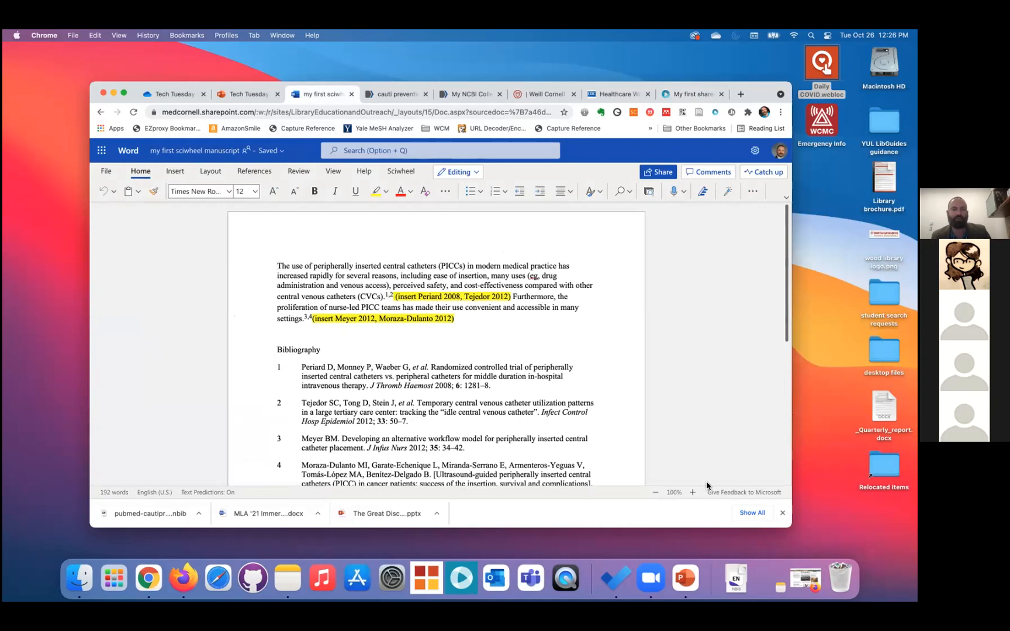
{"action": "left_click", "coordinate": [575, 336]}
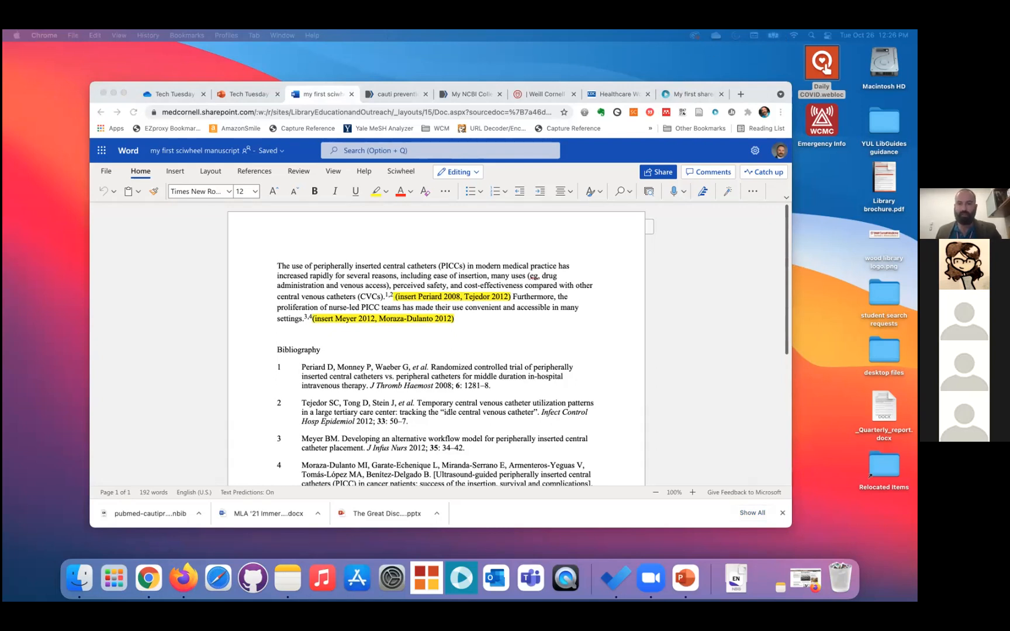
Close the Weill Cornell and Healthcare browser pages
{"action": "left_click", "coordinate": [647, 94]}
{"action": "left_click", "coordinate": [647, 94]}
{"action": "left_click", "coordinate": [573, 94]}
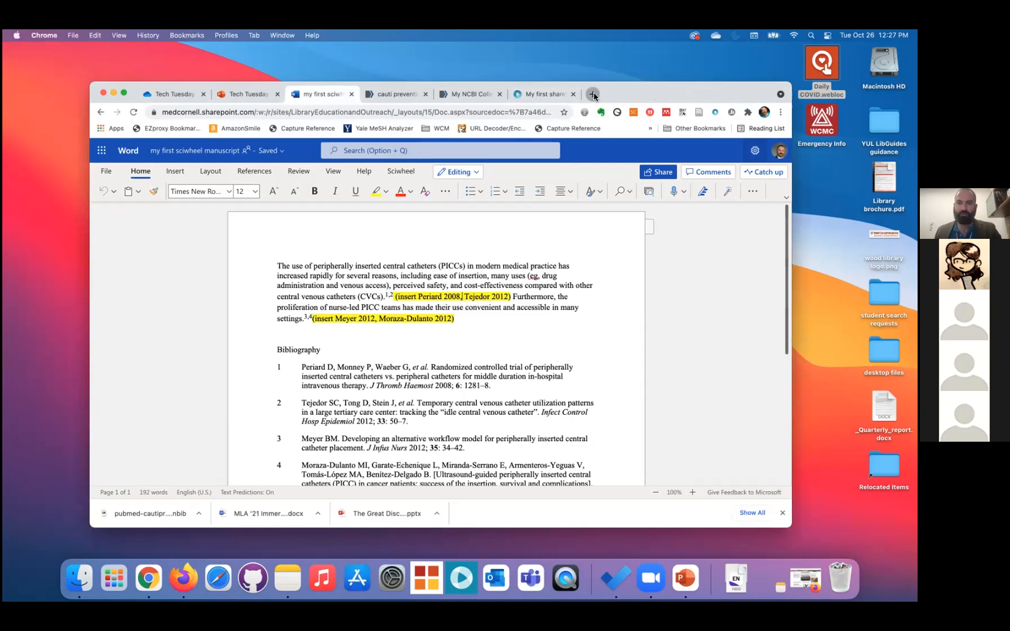
Open the library's Sciwheel guide at med.cornell.libguides.com/sciwheel in a new browser page and select its web address
{"action": "left_click", "coordinate": [593, 94]}
{"action": "type", "text": "https://med.cornell.libguides.com/sciwheel"}
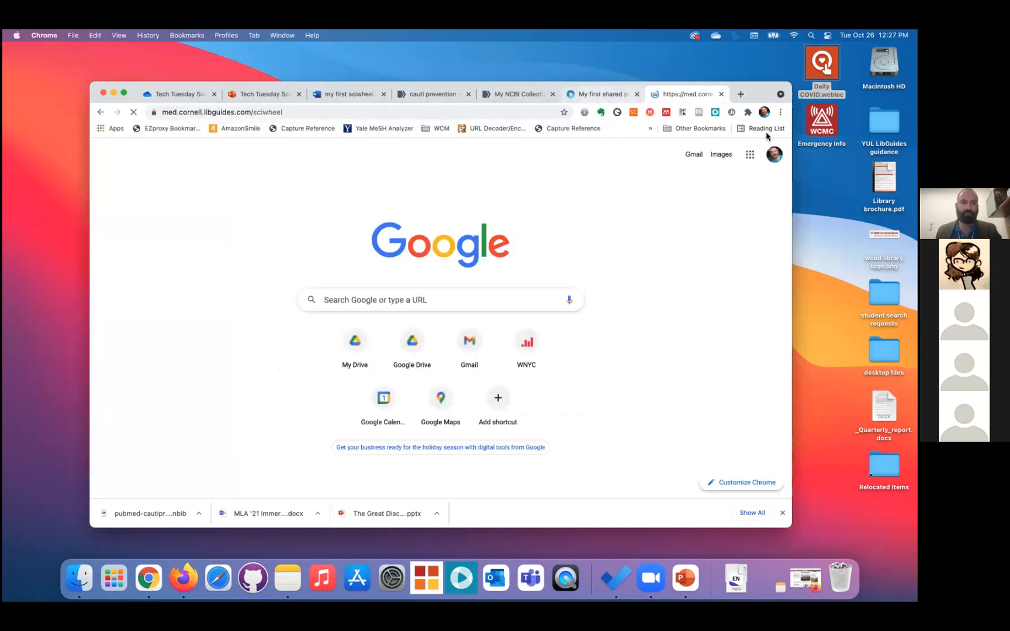
{"action": "left_click", "coordinate": [208, 113]}
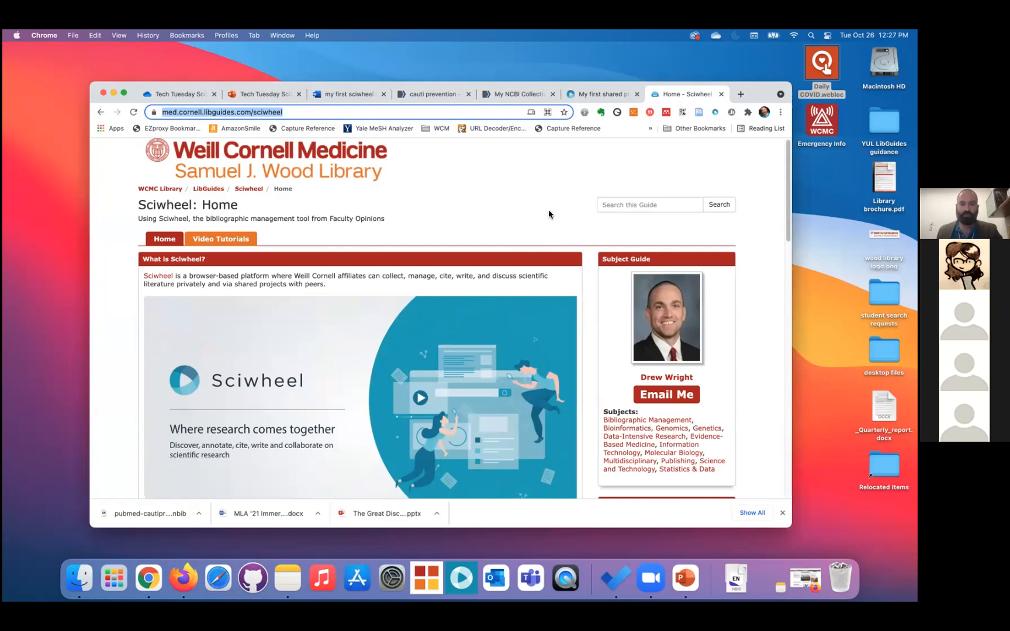
Examine the guide's Word 365 integration section, then open the Sciwheel help guide at sciwheel-com.ezproxy.med.cornell.edu/work/#/faq
{"action": "left_click_drag", "start_coordinate": [787, 190], "coordinate": [797, 316]}
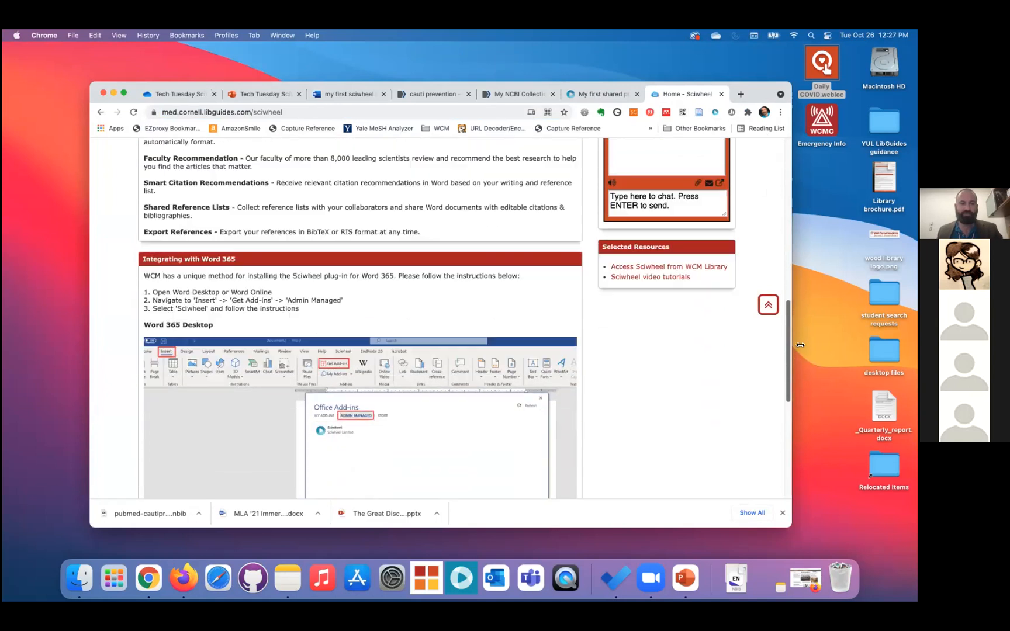
{"action": "left_click", "coordinate": [768, 305]}
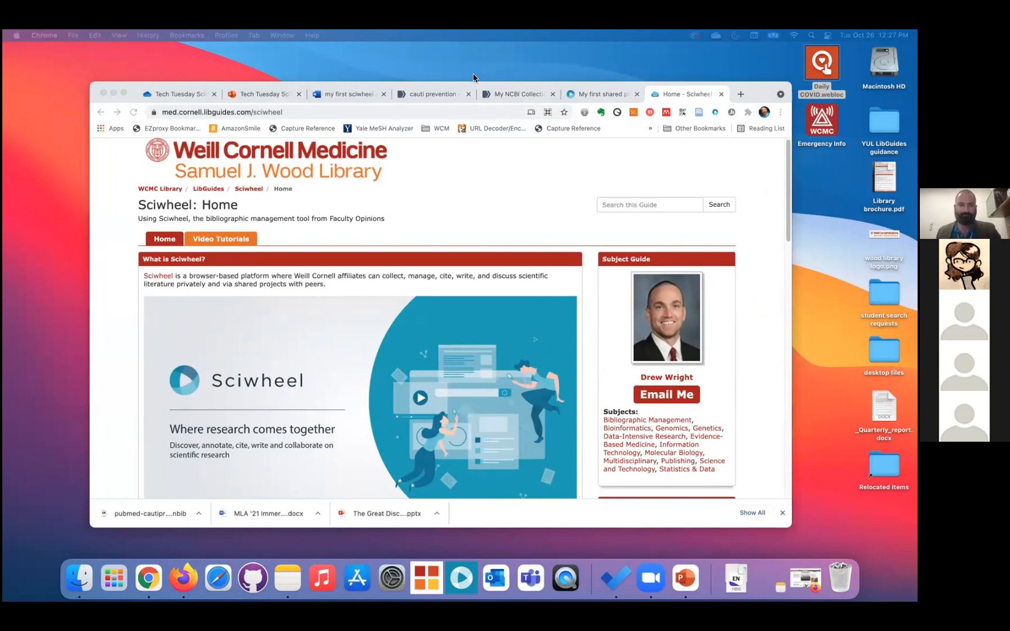
{"action": "left_click", "coordinate": [276, 116]}
{"action": "type", "text": "https://sciwheel-com.ezproxy.med.cornell.edu/work/#/faq"}
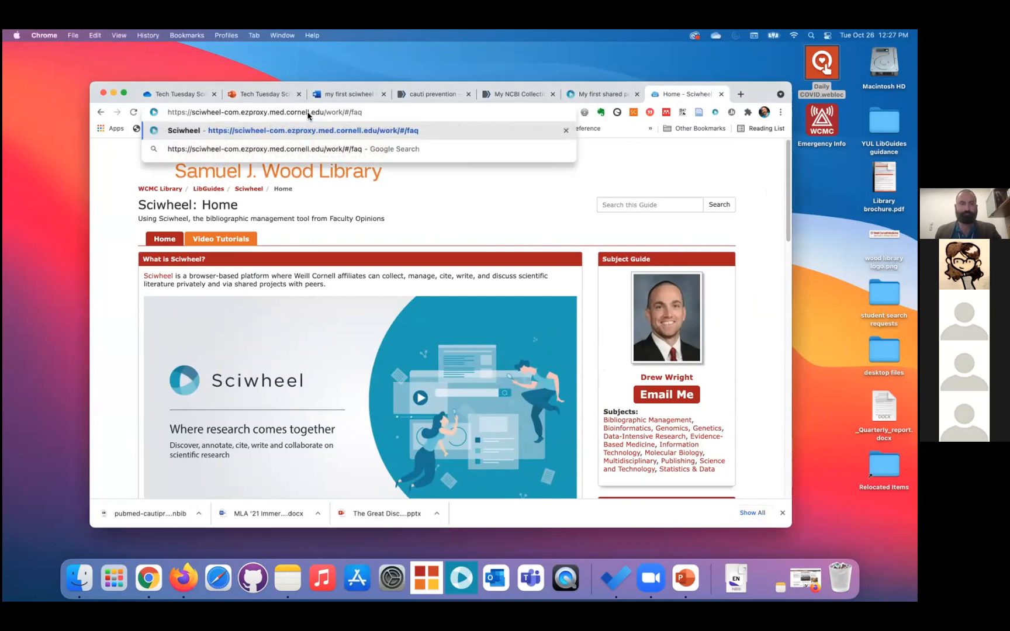
{"action": "key", "text": "Return"}
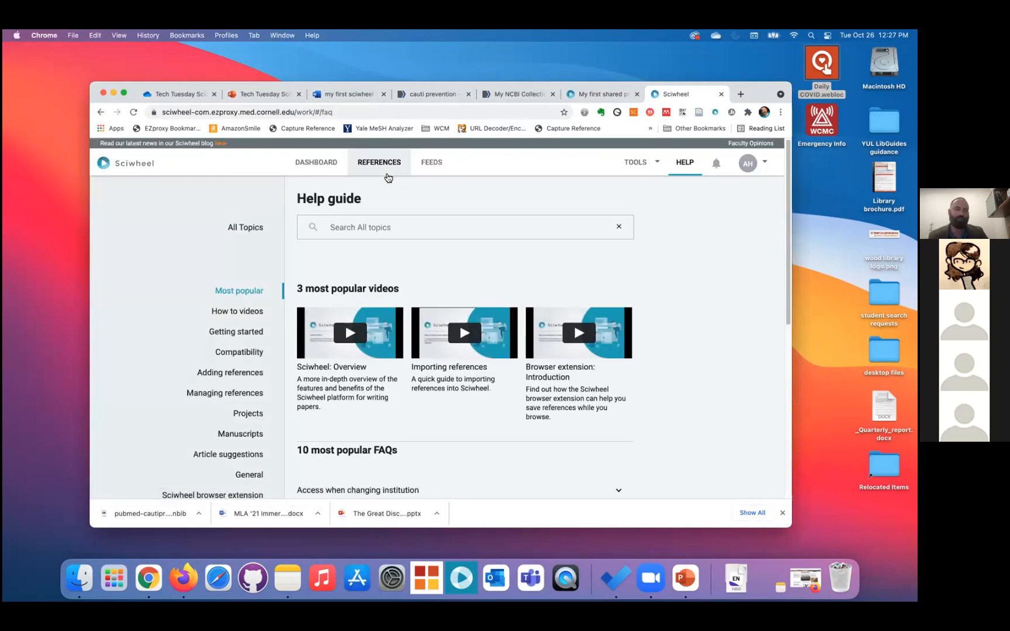
Browse all topics in the Sciwheel help guide and examine the articles and related video for the Word add-in
{"action": "left_click", "coordinate": [187, 264]}
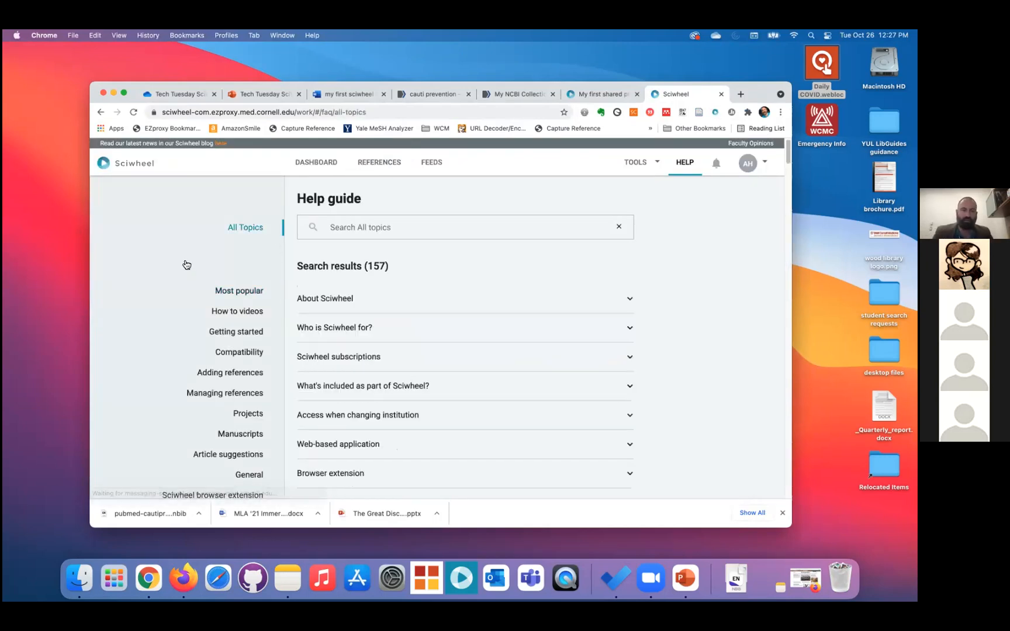
{"action": "scroll", "coordinate": [186, 261], "scroll_direction": "down", "scroll_amount": 3}
{"action": "scroll", "coordinate": [185, 257], "scroll_direction": "down", "scroll_amount": 2}
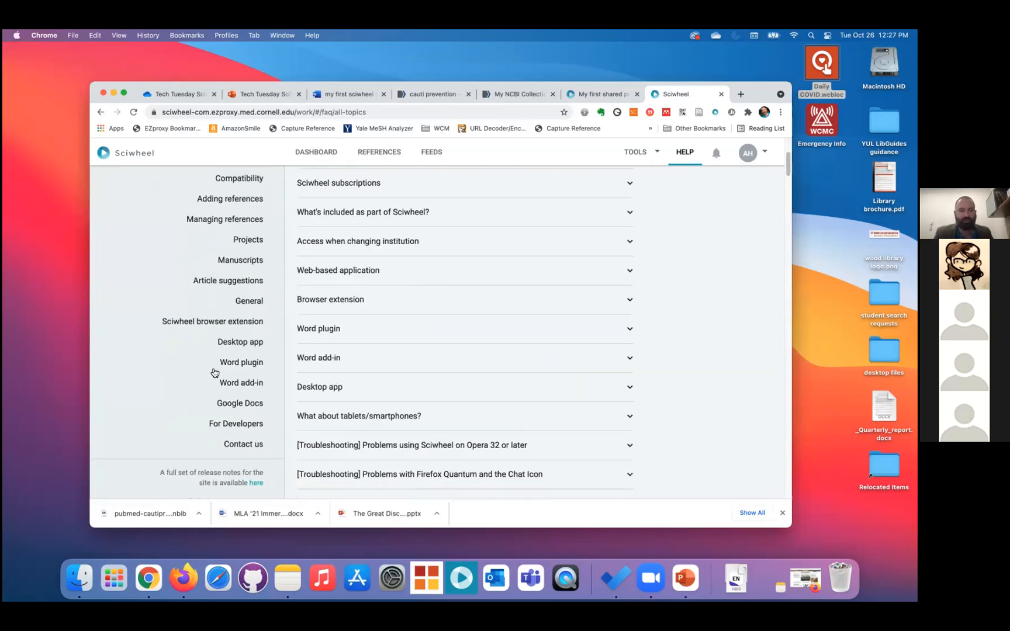
{"action": "left_click", "coordinate": [246, 384]}
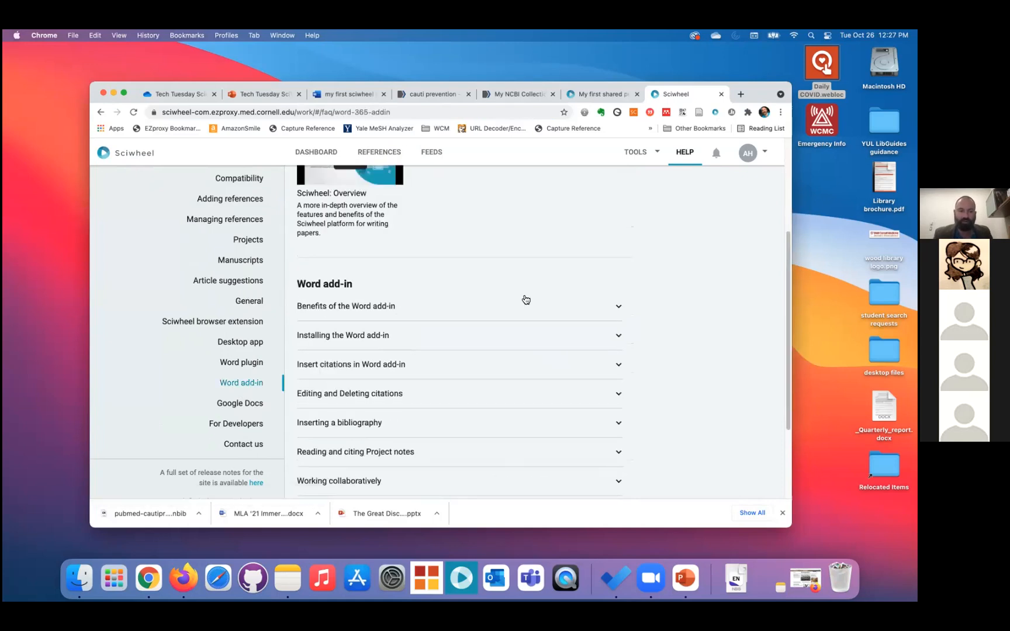
{"action": "scroll", "coordinate": [789, 269], "scroll_direction": "down", "scroll_amount": 1}
{"action": "scroll", "coordinate": [789, 275], "scroll_direction": "down", "scroll_amount": 1}
{"action": "scroll", "coordinate": [342, 234], "scroll_direction": "up", "scroll_amount": 5}
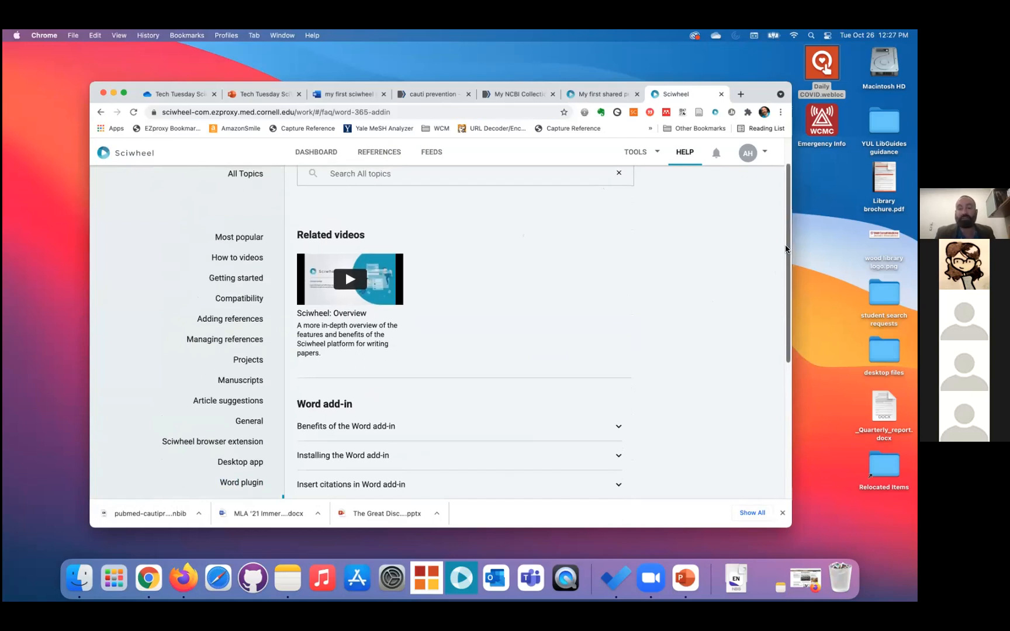
{"action": "scroll", "coordinate": [786, 248], "scroll_direction": "up", "scroll_amount": 2}
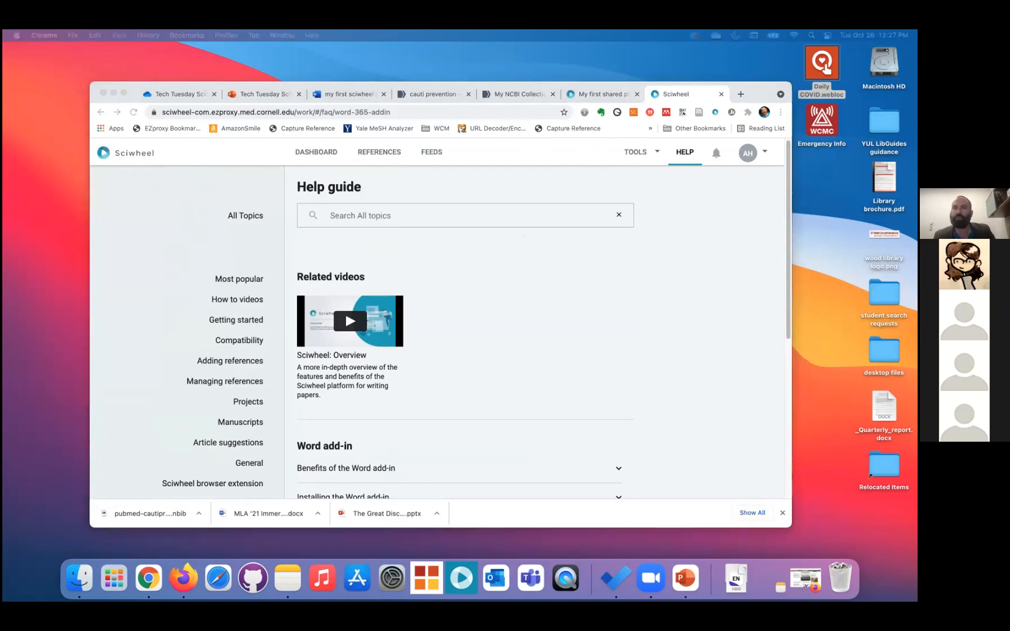
Go to library.weill.cornell.edu and open the library's form for submitting a reference question
{"action": "left_click", "coordinate": [360, 110]}
{"action": "type", "text": "lib"}
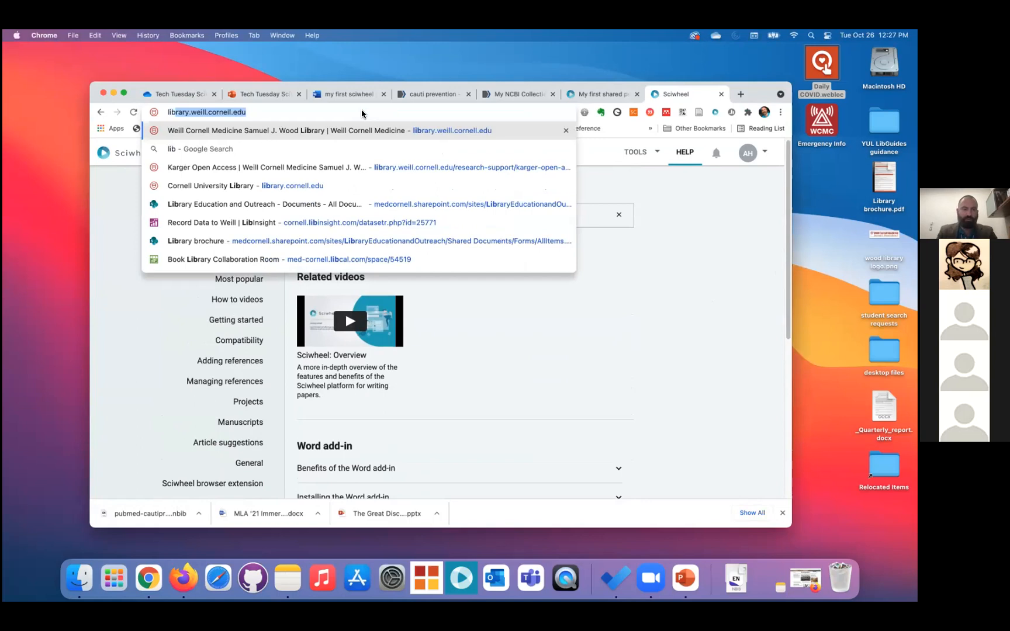
{"action": "key", "text": "Return"}
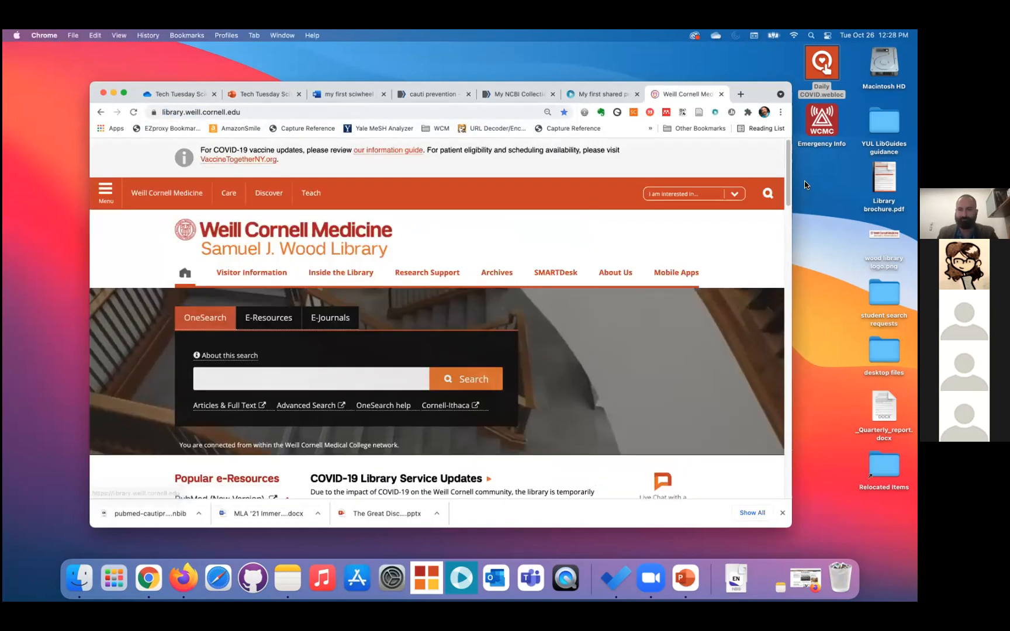
{"action": "left_click_drag", "start_coordinate": [789, 177], "coordinate": [788, 215]}
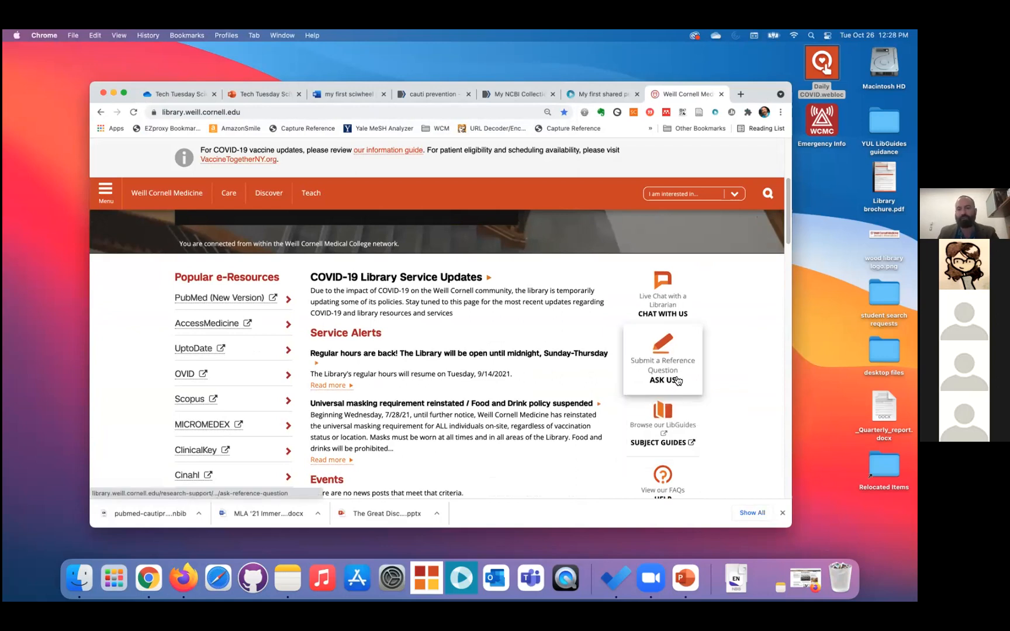
{"action": "left_click", "coordinate": [682, 357]}
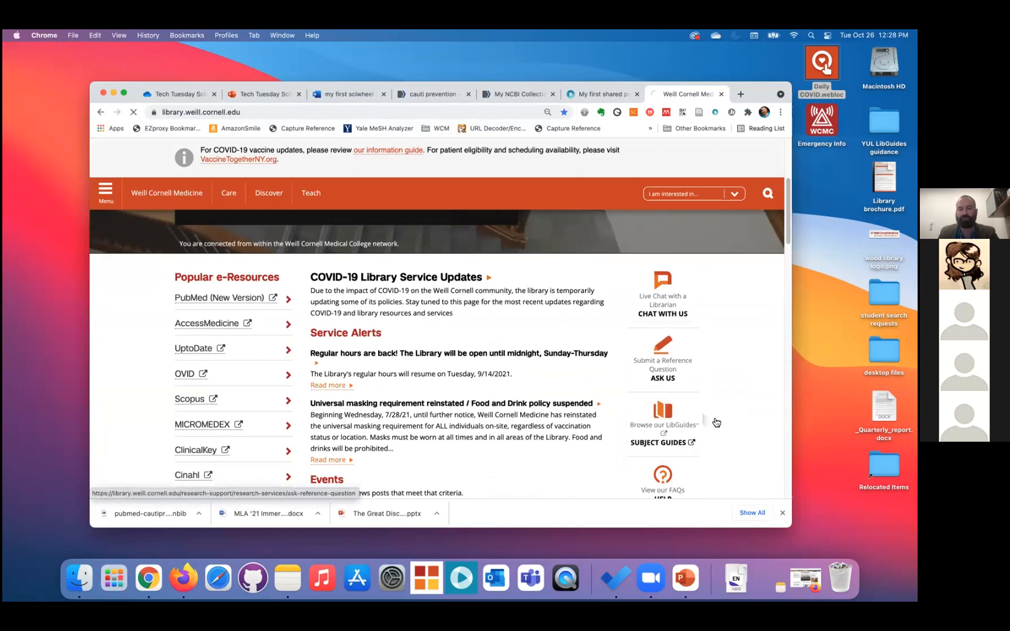
Examine the fields of the Ask a Reference Question form and return to the beginning of the page
{"action": "scroll", "coordinate": [793, 205], "scroll_direction": "down", "scroll_amount": 1}
{"action": "scroll", "coordinate": [793, 206], "scroll_direction": "down", "scroll_amount": 5}
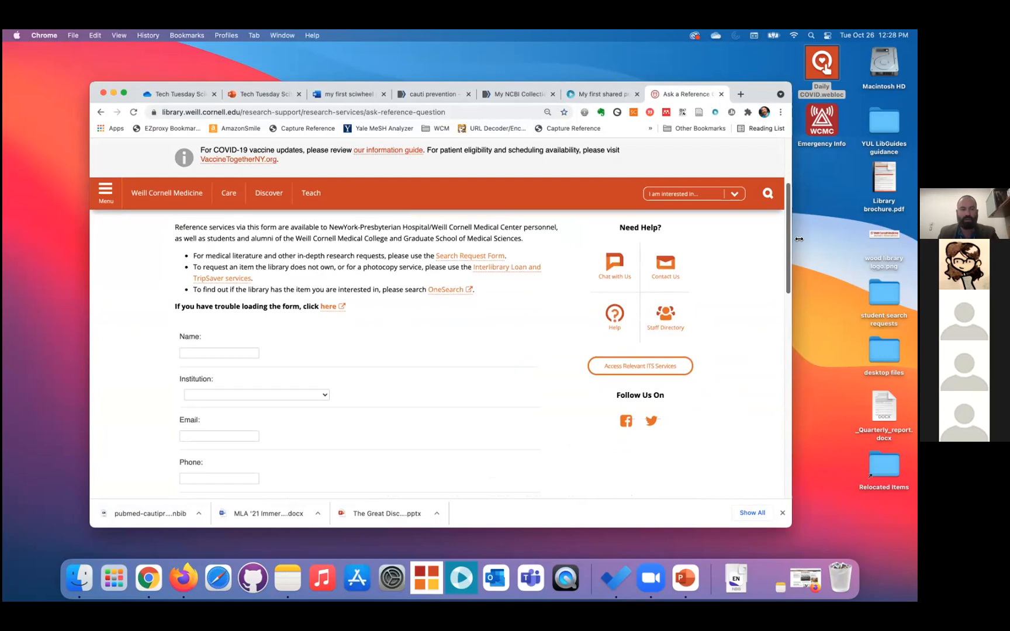
{"action": "scroll", "coordinate": [794, 279], "scroll_direction": "down", "scroll_amount": 1}
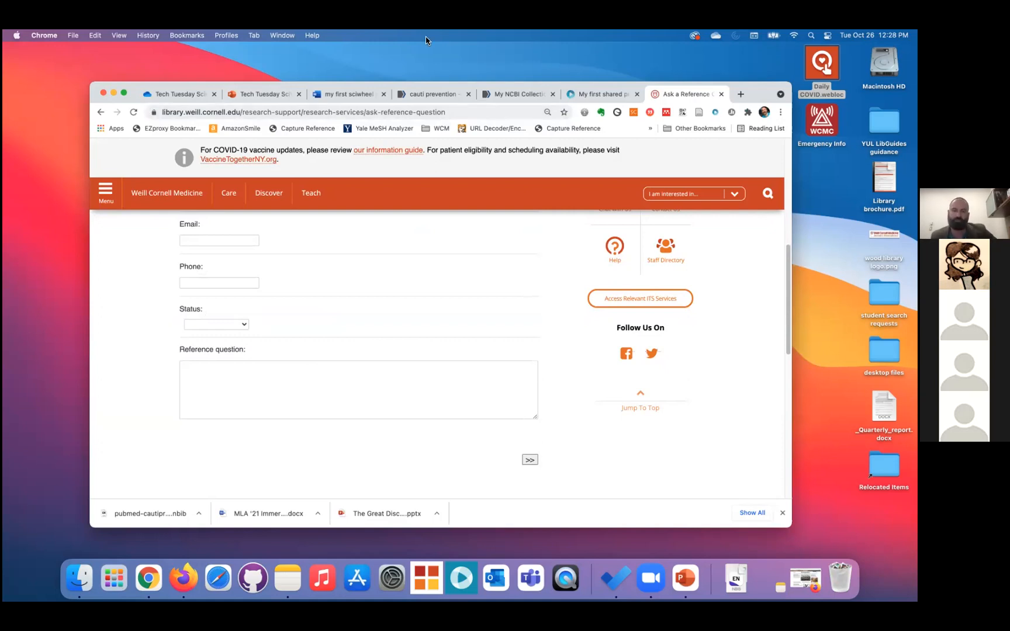
{"action": "left_click_drag", "start_coordinate": [787, 252], "coordinate": [788, 142]}
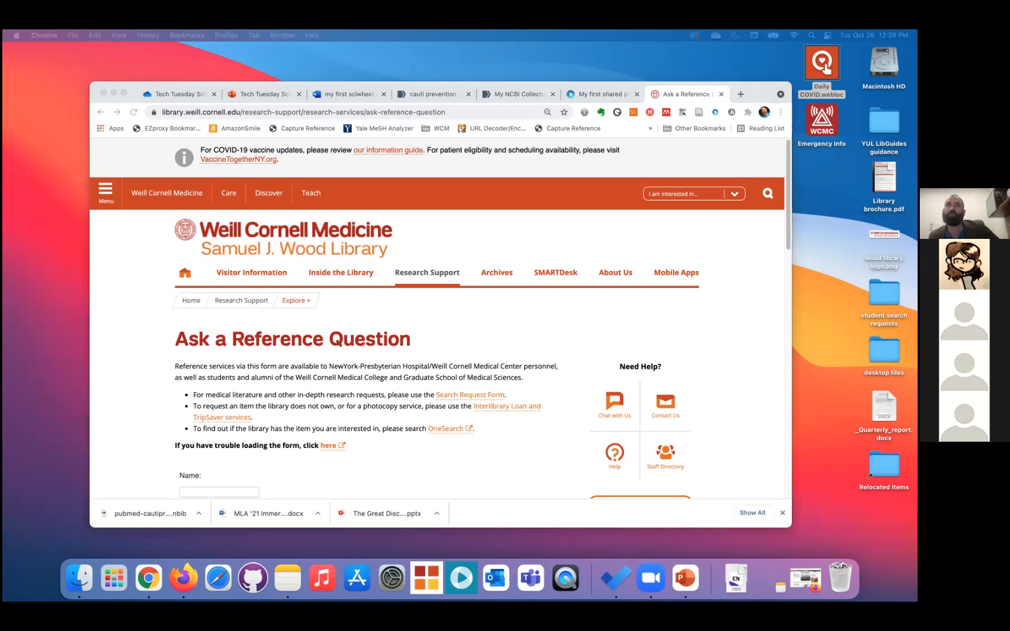
Open the online class satisfaction survey in a separate browser page and copy its web address
{"action": "left_click_drag", "start_coordinate": [684, 213], "coordinate": [690, 100]}
{"action": "left_click", "coordinate": [389, 113]}
{"action": "key", "text": "super+c"}
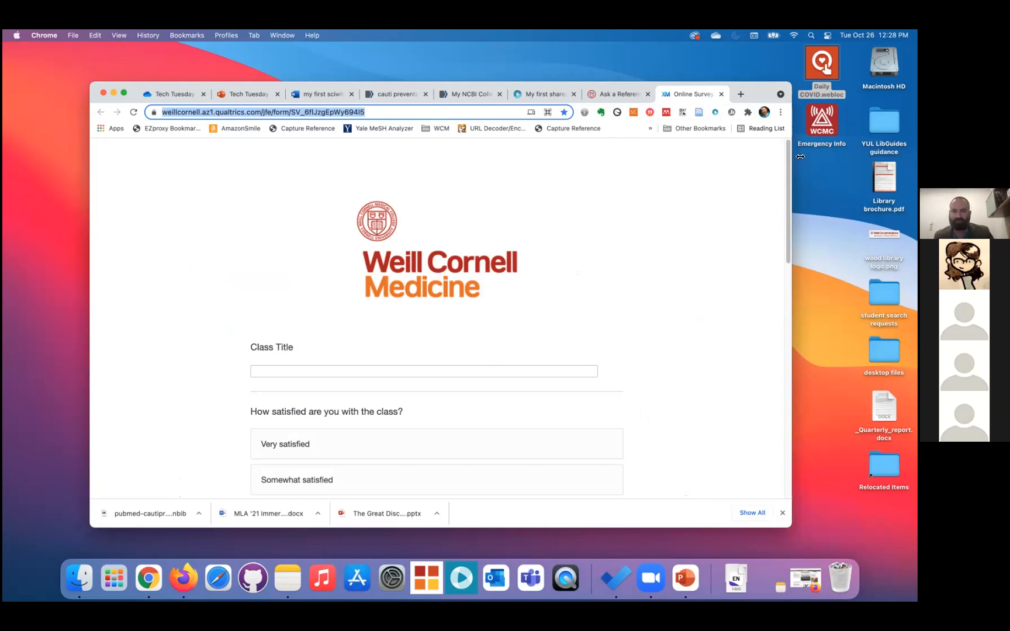
{"action": "left_click_drag", "start_coordinate": [788, 158], "coordinate": [802, 96]}
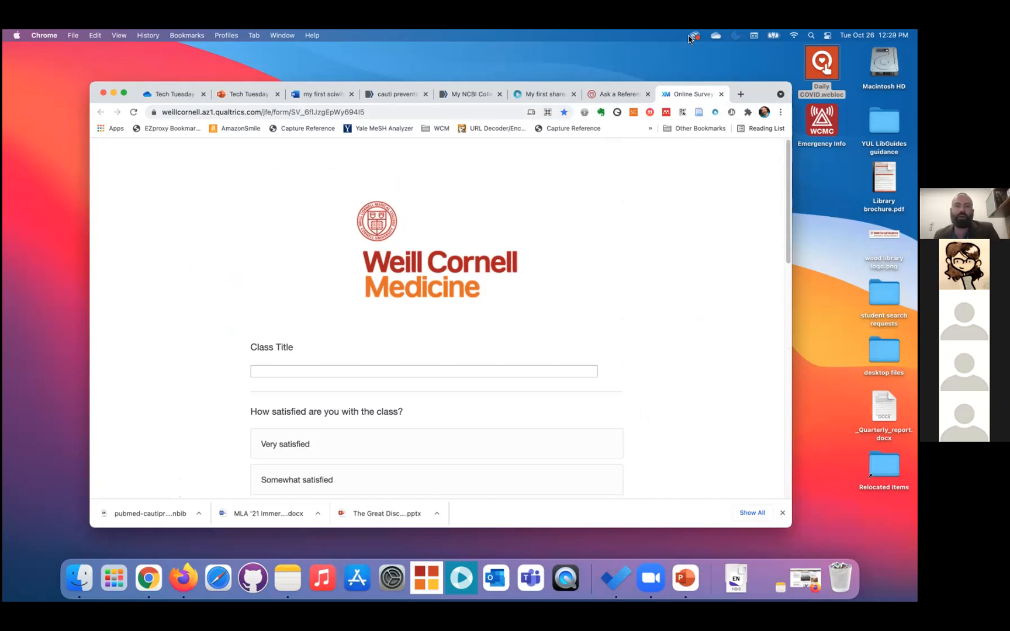
In My first shared project, examine the edit form of the CDC Healthcare Workers webpage reference, close it unchanged and return to the project's reference list
{"action": "left_click", "coordinate": [530, 77]}
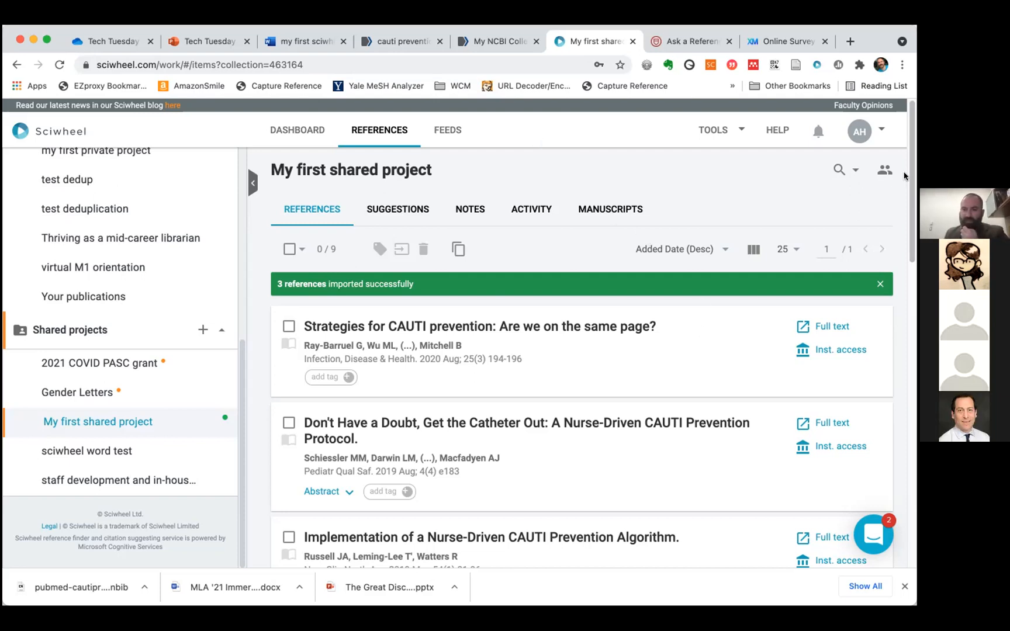
{"action": "left_click_drag", "start_coordinate": [910, 175], "coordinate": [911, 283]}
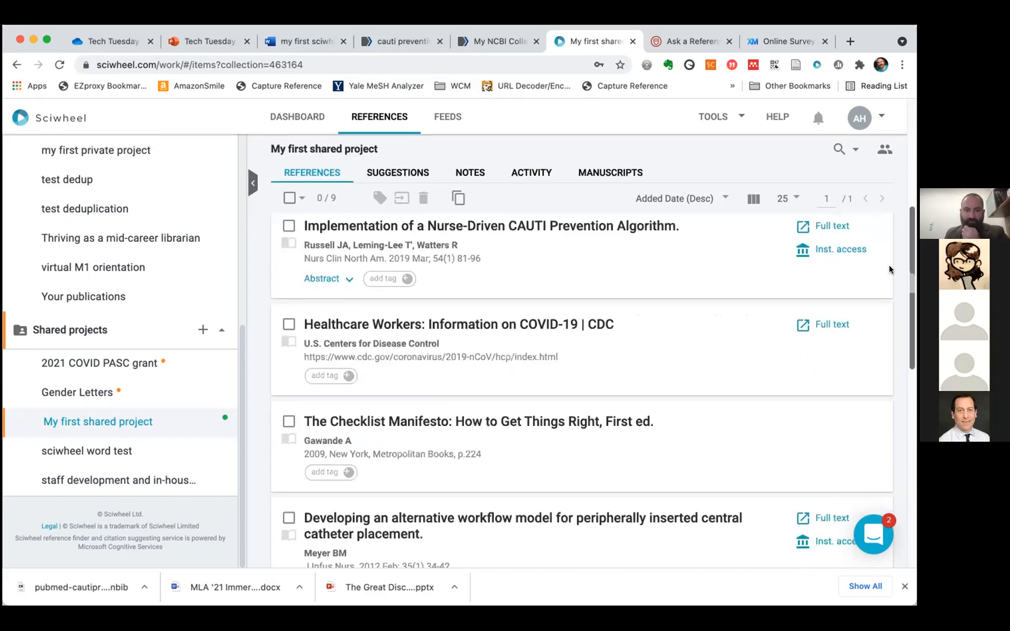
{"action": "left_click", "coordinate": [525, 331]}
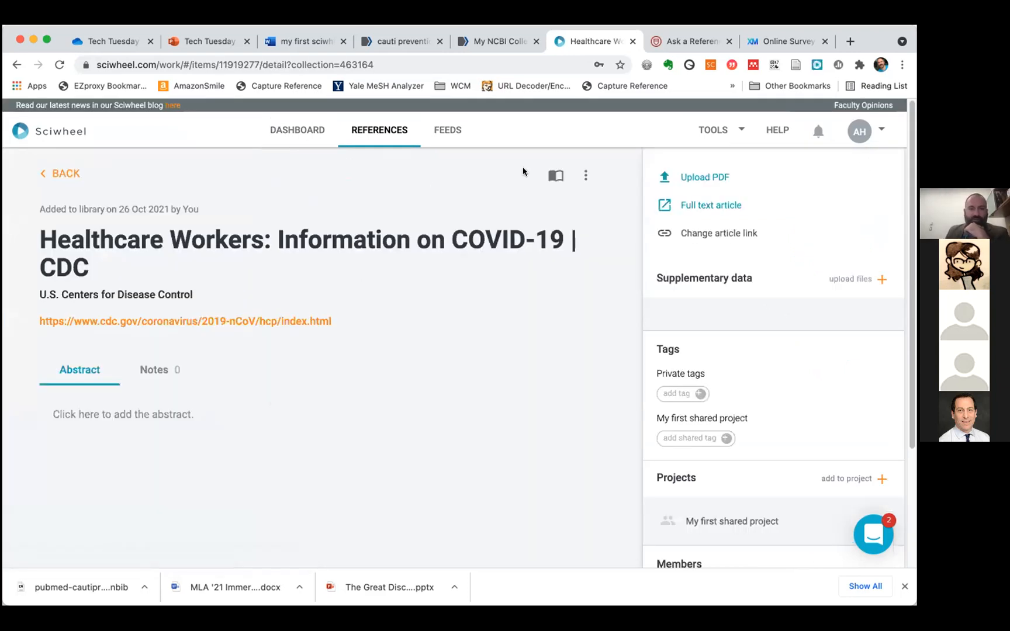
{"action": "left_click", "coordinate": [585, 175]}
{"action": "left_click", "coordinate": [576, 223]}
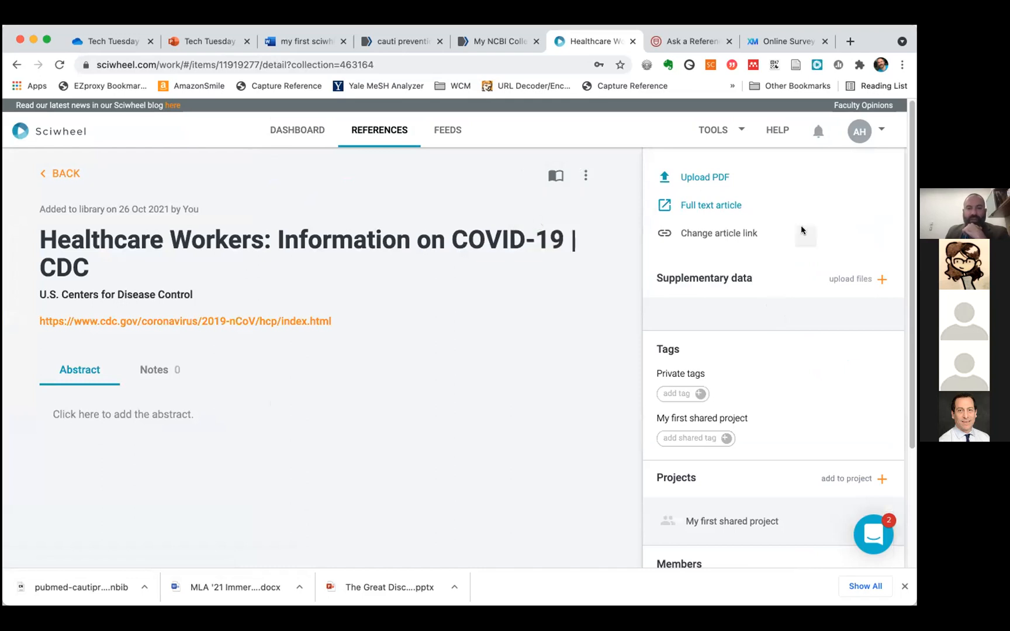
{"action": "scroll", "coordinate": [893, 149], "scroll_direction": "down", "scroll_amount": 2}
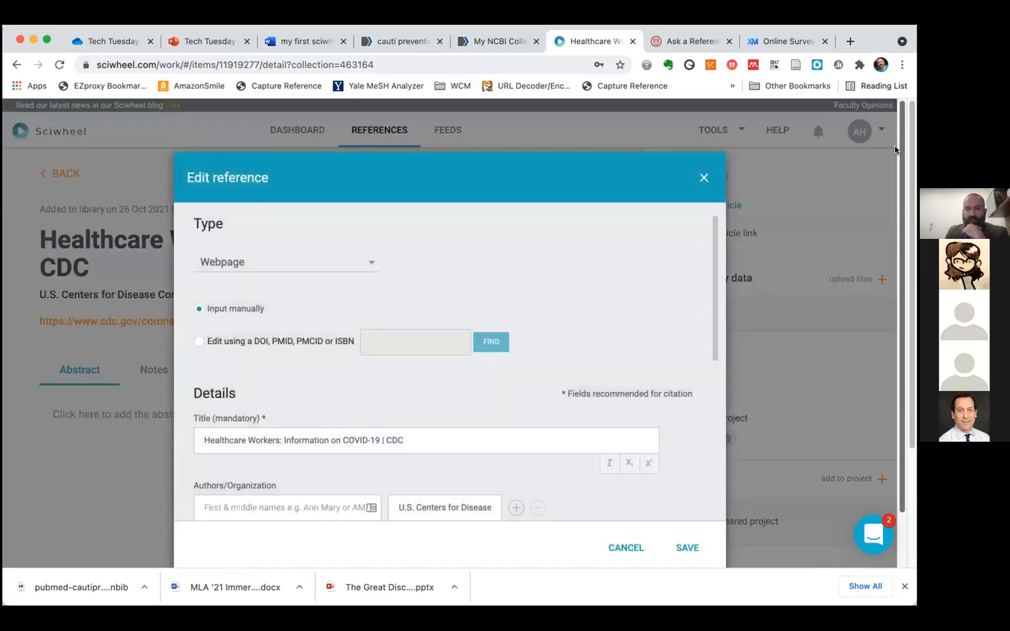
{"action": "left_click_drag", "start_coordinate": [711, 208], "coordinate": [706, 179]}
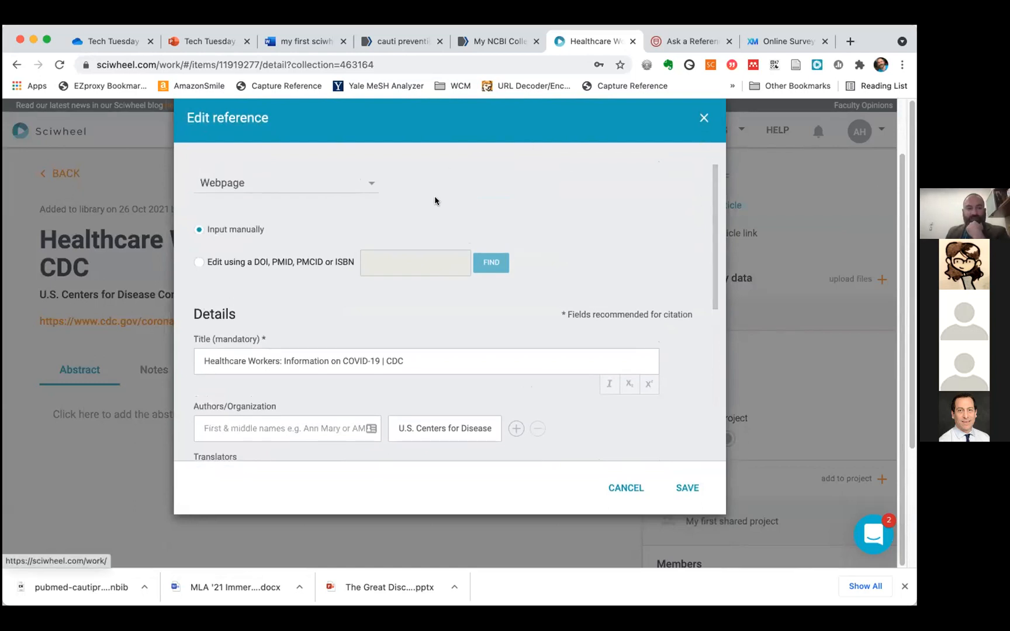
{"action": "left_click", "coordinate": [702, 118]}
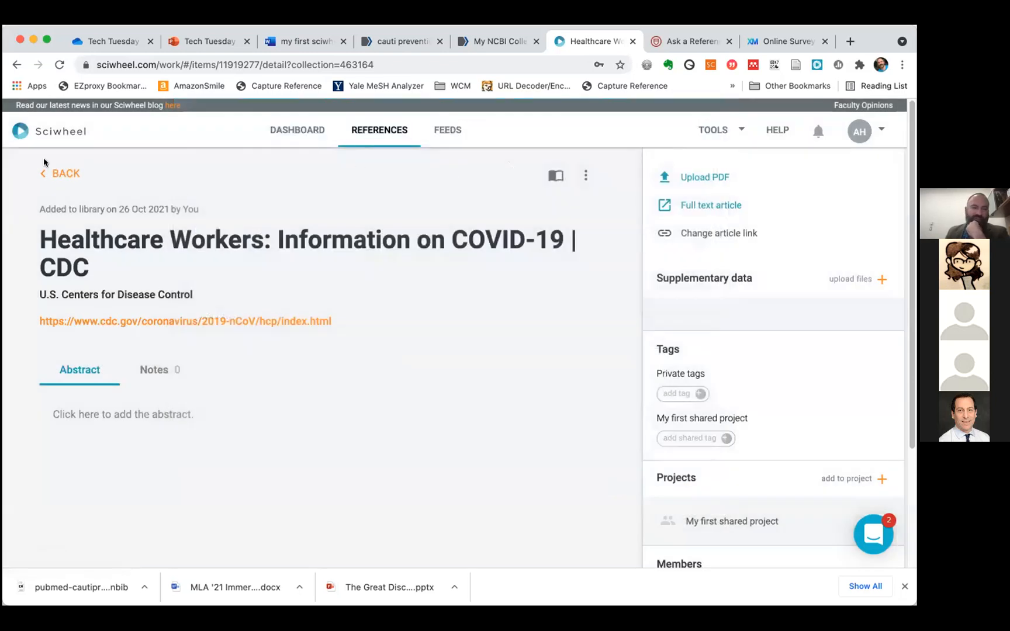
{"action": "left_click", "coordinate": [44, 181]}
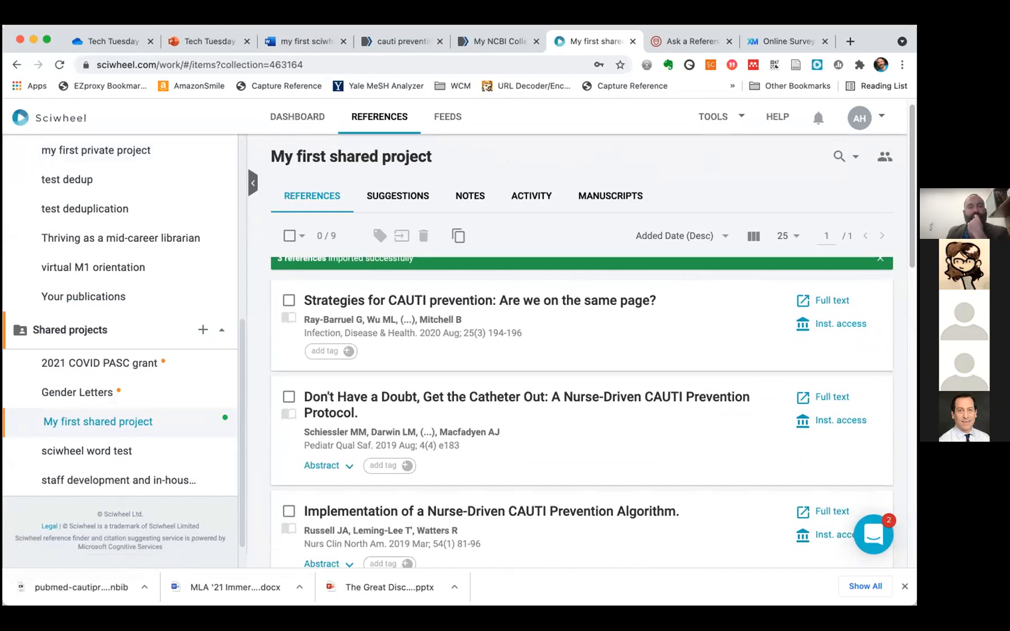
Start creating a reference manually from the import options and examine the fields of the entry form
{"action": "left_click_drag", "start_coordinate": [238, 347], "coordinate": [238, 135]}
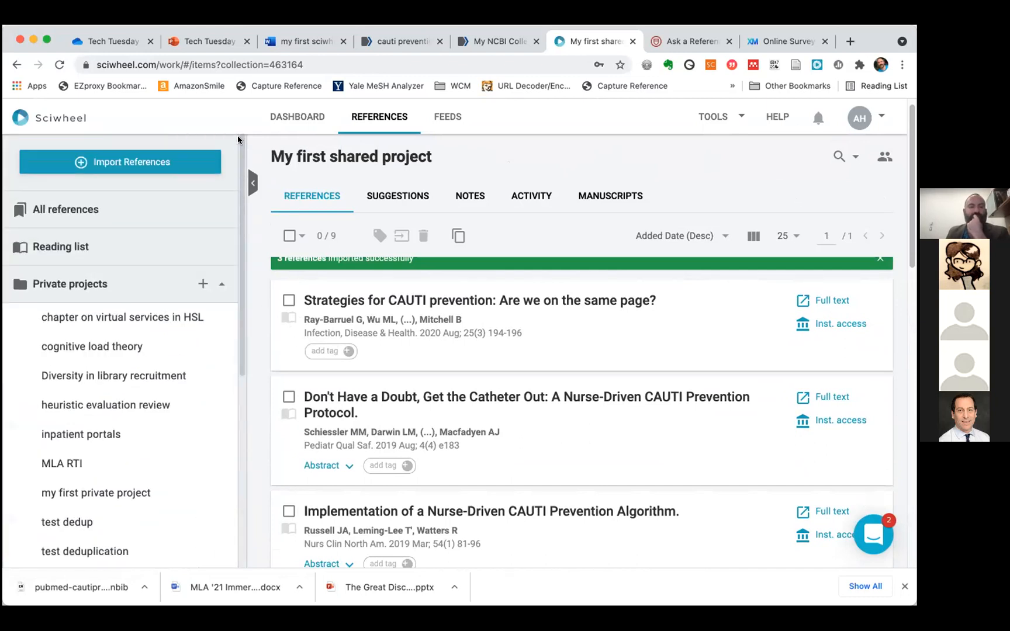
{"action": "left_click", "coordinate": [140, 163]}
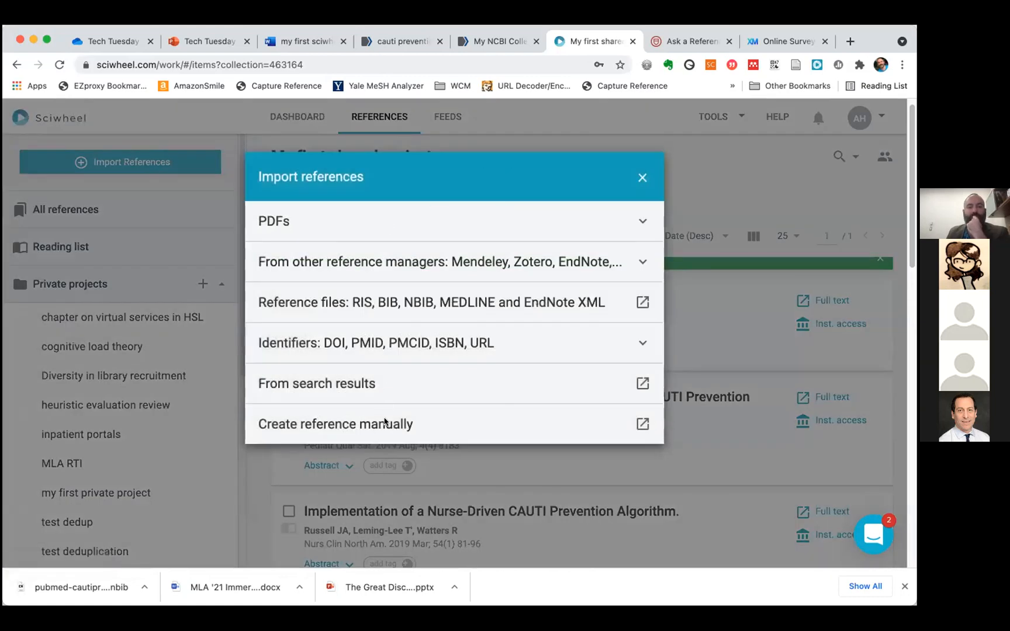
{"action": "left_click", "coordinate": [398, 430]}
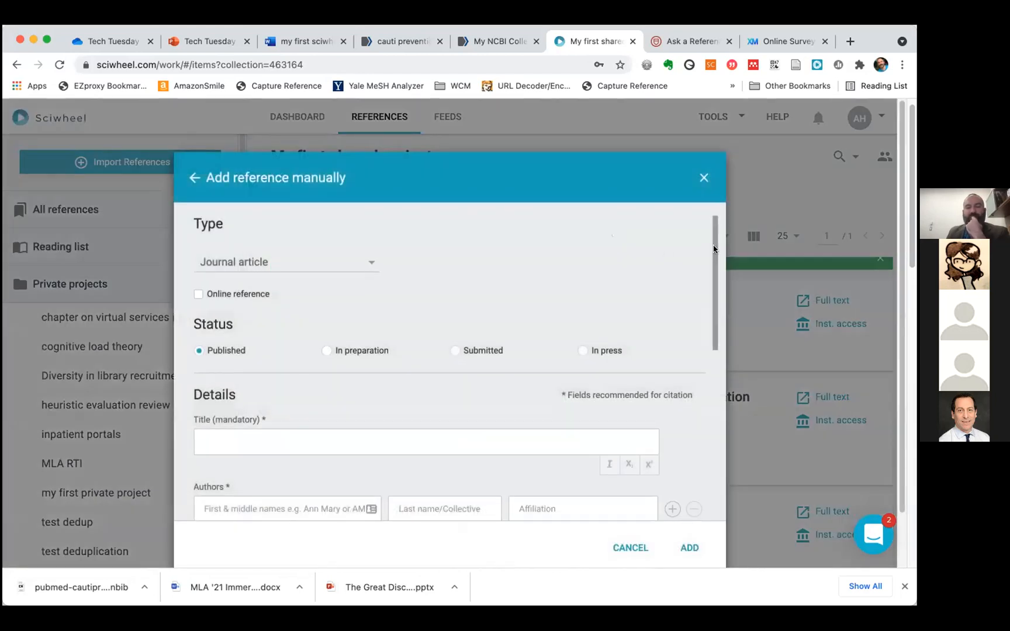
{"action": "scroll", "coordinate": [709, 234], "scroll_direction": "down", "scroll_amount": 5}
{"action": "scroll", "coordinate": [716, 327], "scroll_direction": "down", "scroll_amount": 3}
{"action": "scroll", "coordinate": [712, 228], "scroll_direction": "up", "scroll_amount": 8}
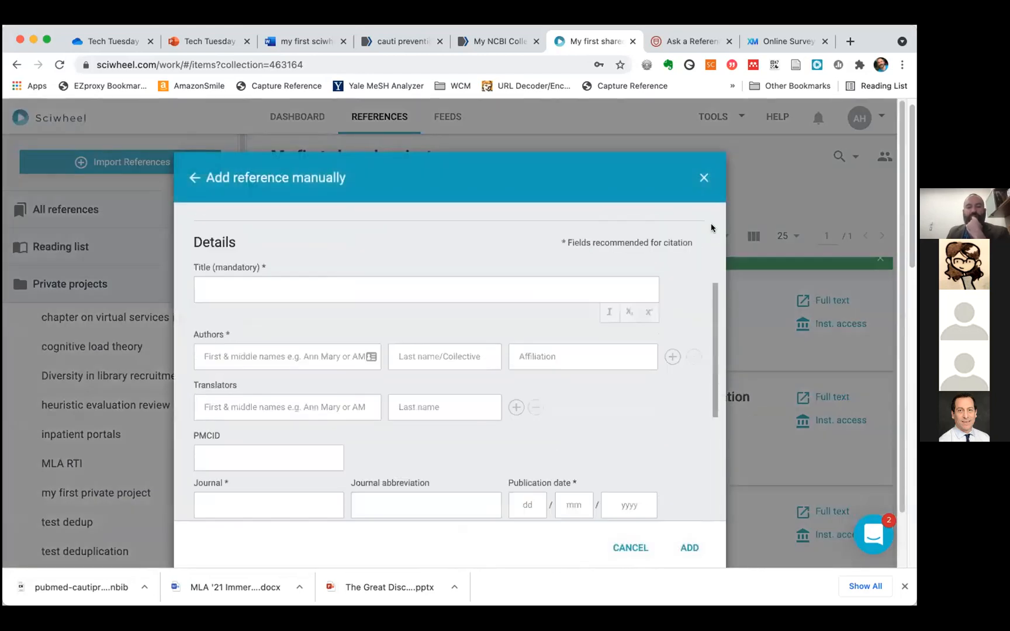
Examine the reference types available for manual entry and close the form without adding a reference
{"action": "left_click", "coordinate": [326, 258]}
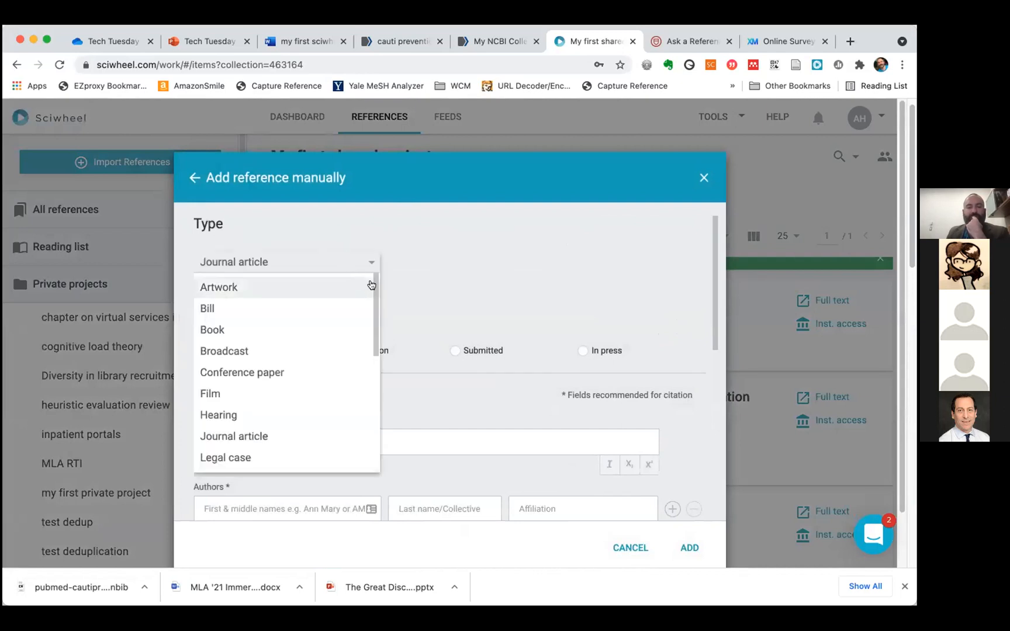
{"action": "left_click_drag", "start_coordinate": [372, 283], "coordinate": [390, 381]}
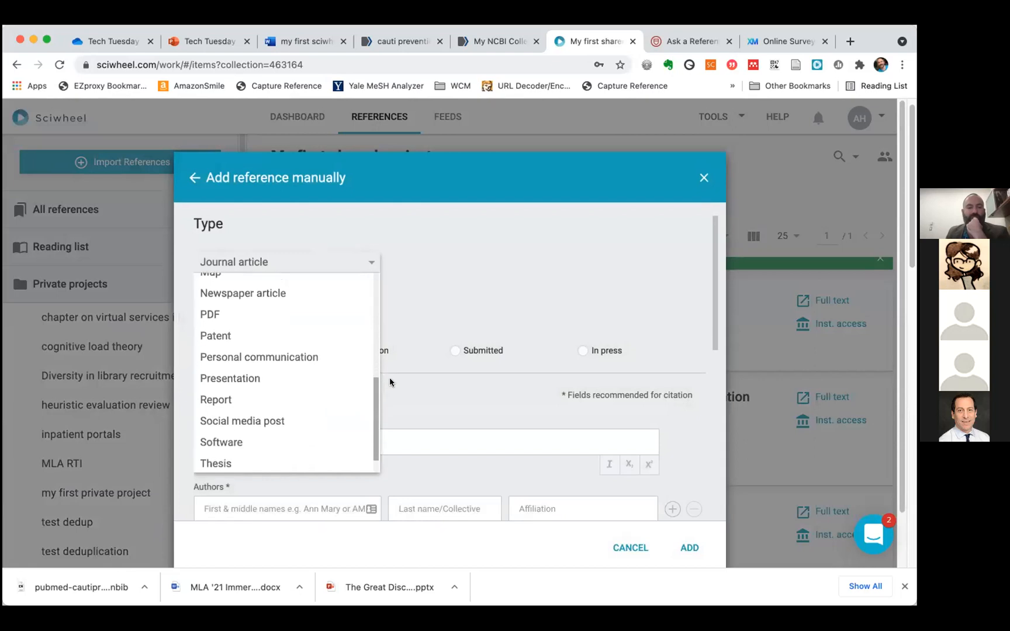
{"action": "left_click", "coordinate": [357, 267]}
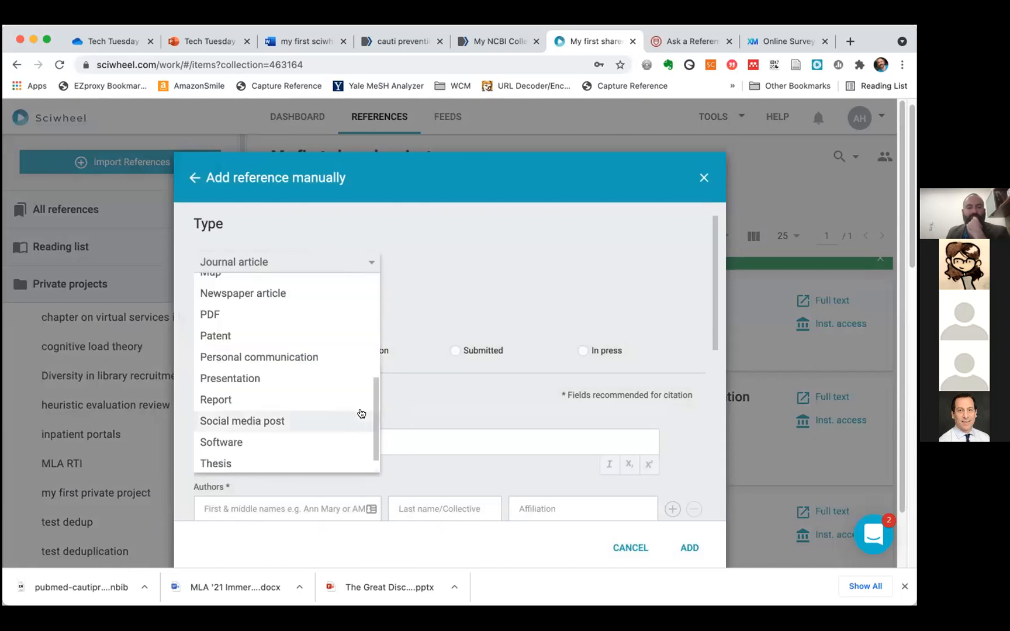
{"action": "left_click", "coordinate": [412, 234]}
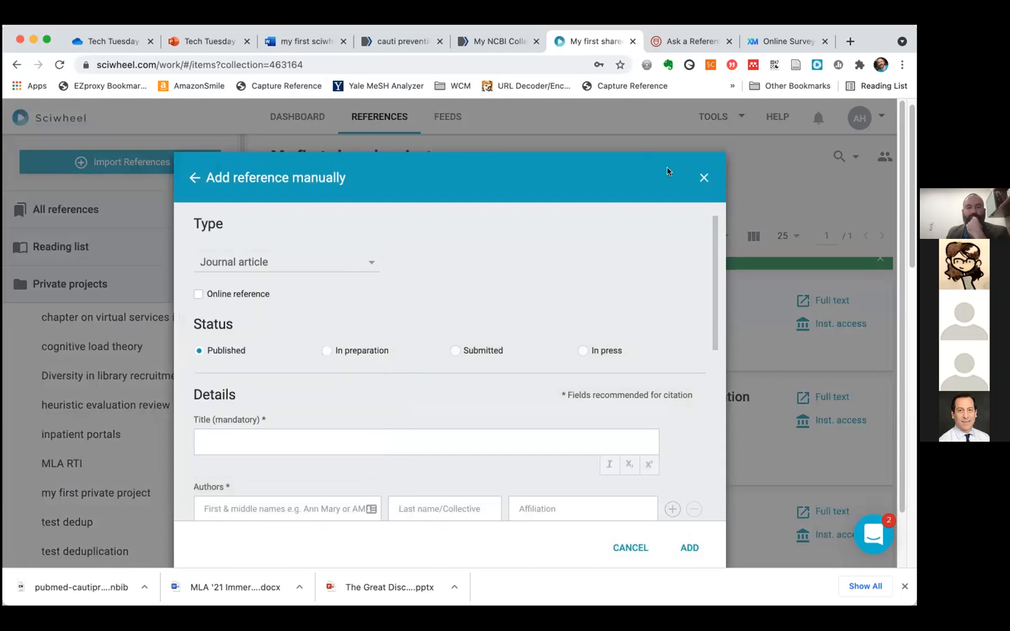
{"action": "left_click", "coordinate": [703, 177]}
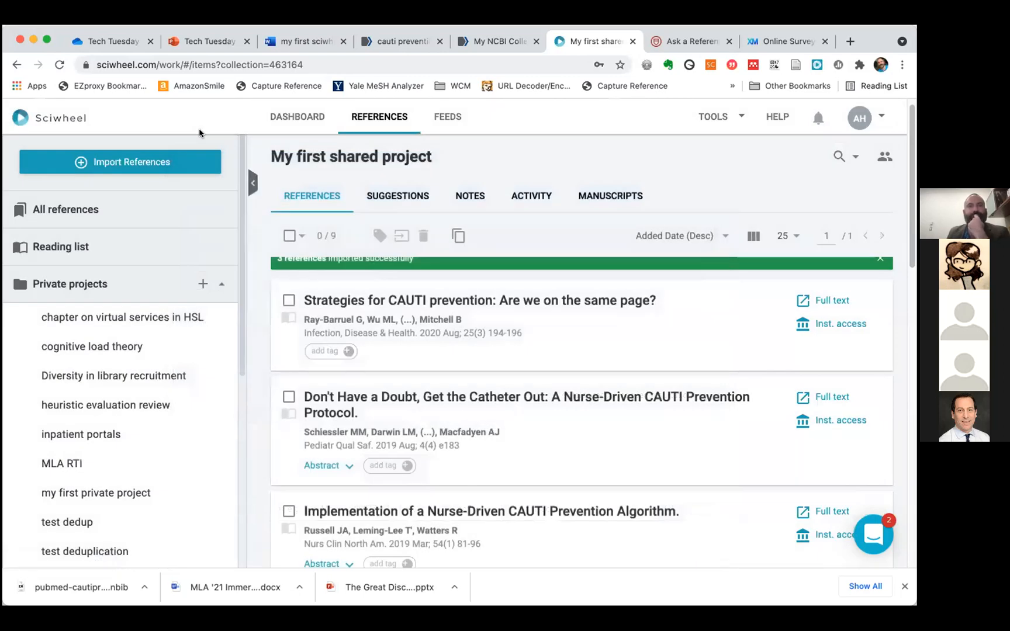